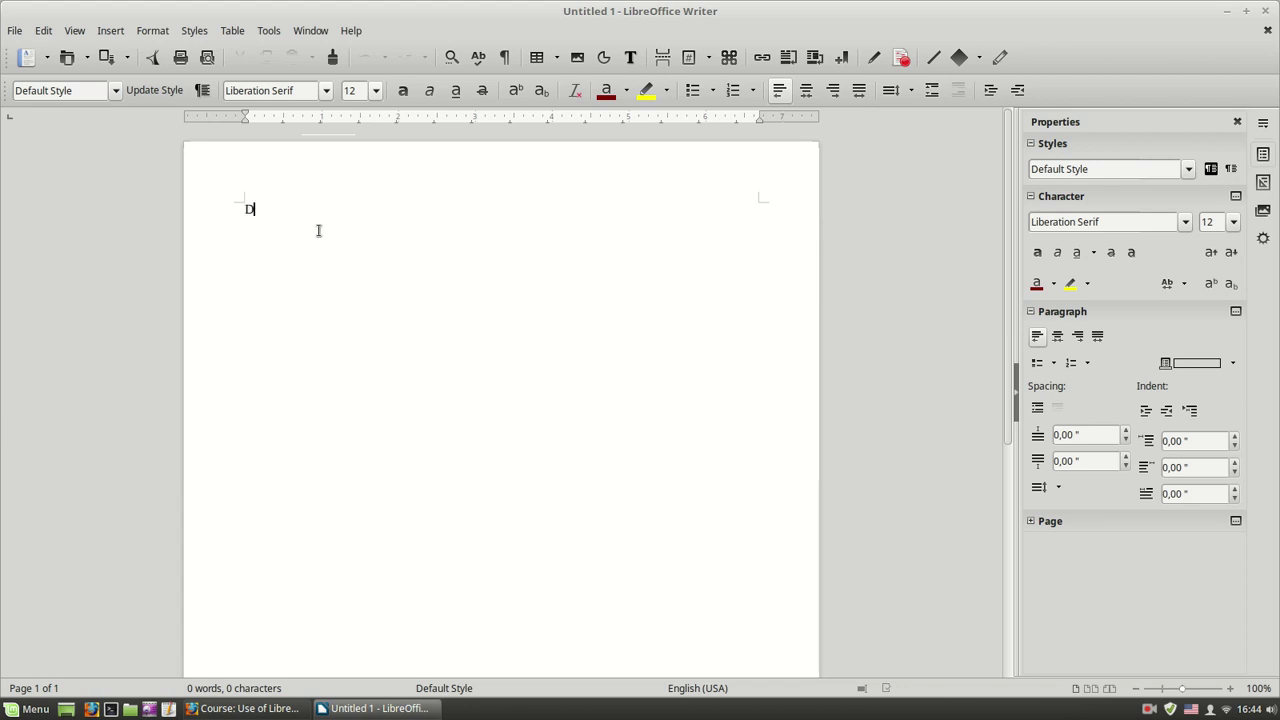
Fill the blank document with a paragraph of dummy text using the DT AutoText shortcut
{"action": "type", "text": "T"}
{"action": "type", "text": "T"}
{"action": "key", "text": "F3"}
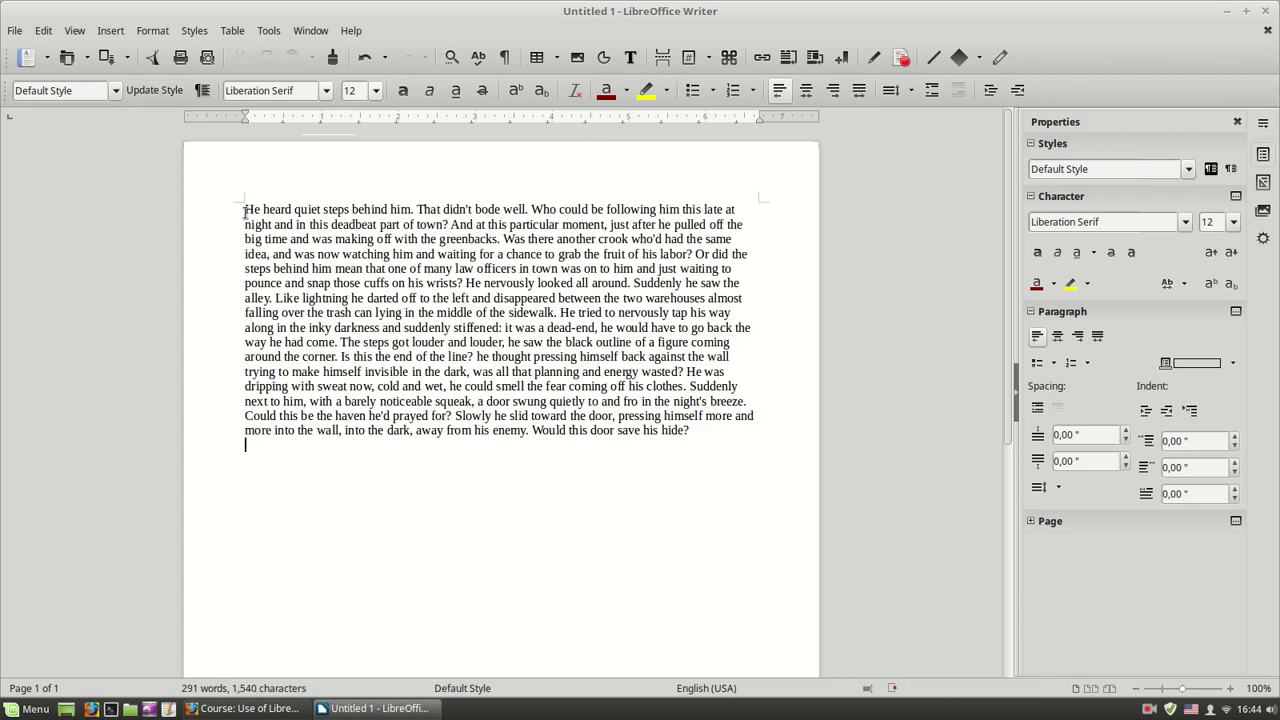
{"action": "left_click", "coordinate": [325, 91]}
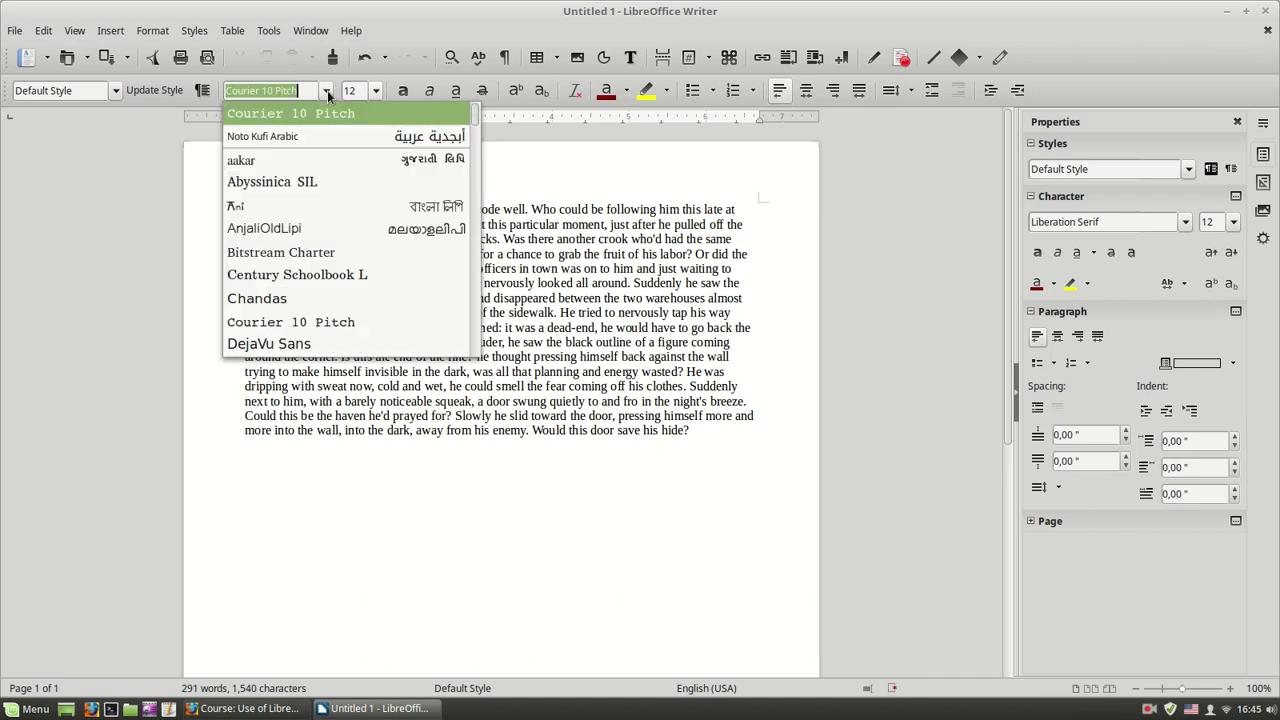
{"action": "mouse_move", "coordinate": [476, 117]}
{"action": "left_mouse_down"}
{"action": "mouse_move", "coordinate": [476, 275]}
{"action": "mouse_move", "coordinate": [478, 118]}
{"action": "left_mouse_up"}
{"action": "left_click", "coordinate": [571, 310]}
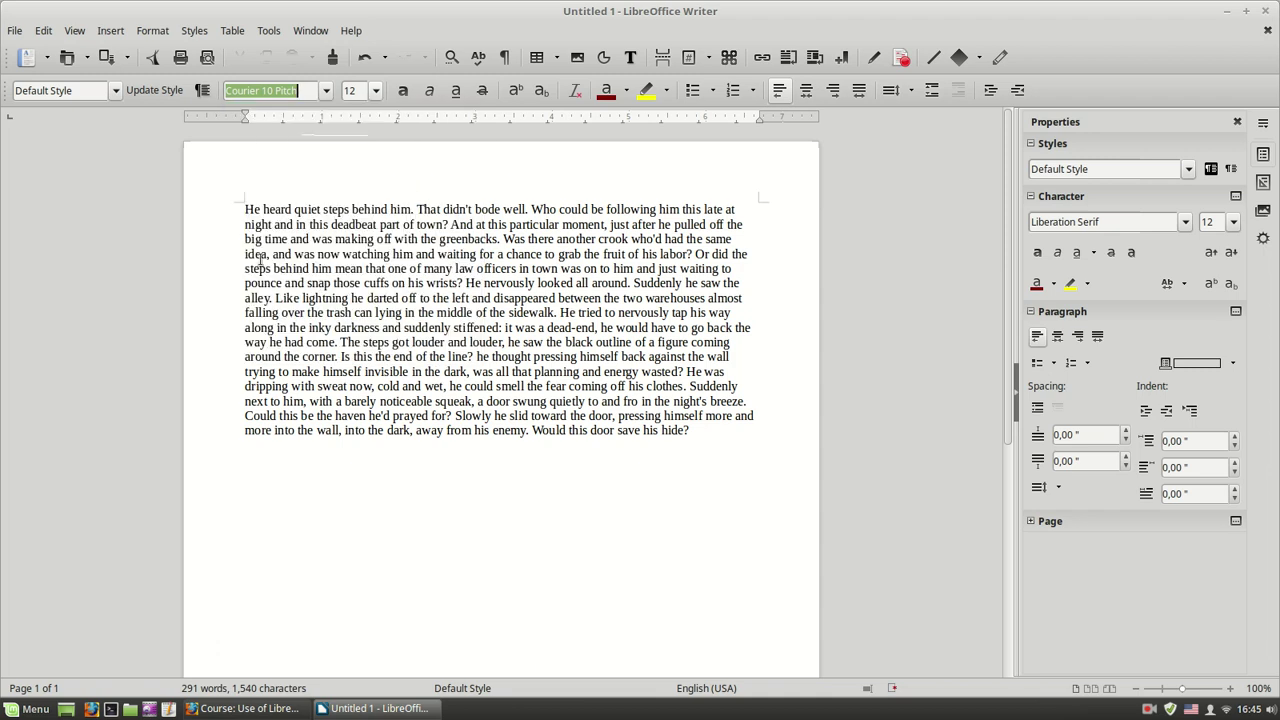
Select the entire dummy text and set its font to Noto Sans Coptic
{"action": "left_click_drag", "start_coordinate": [245, 210], "coordinate": [690, 430]}
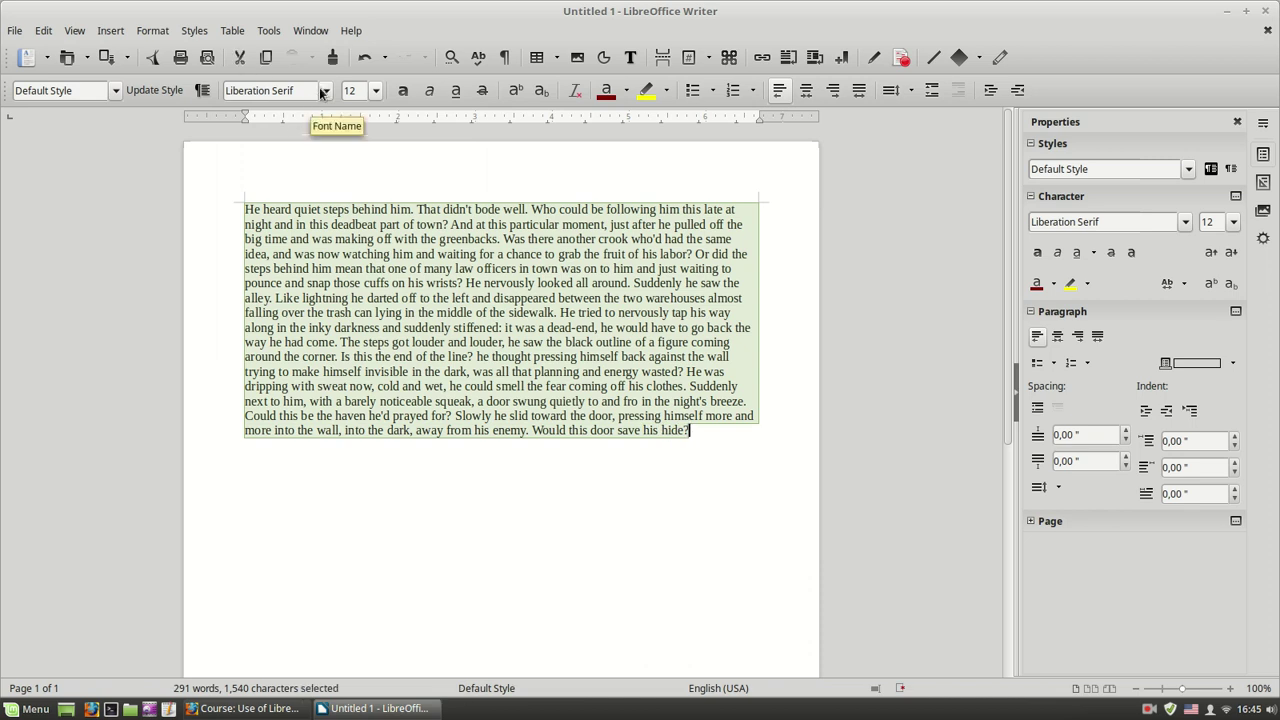
{"action": "double_click", "coordinate": [372, 283]}
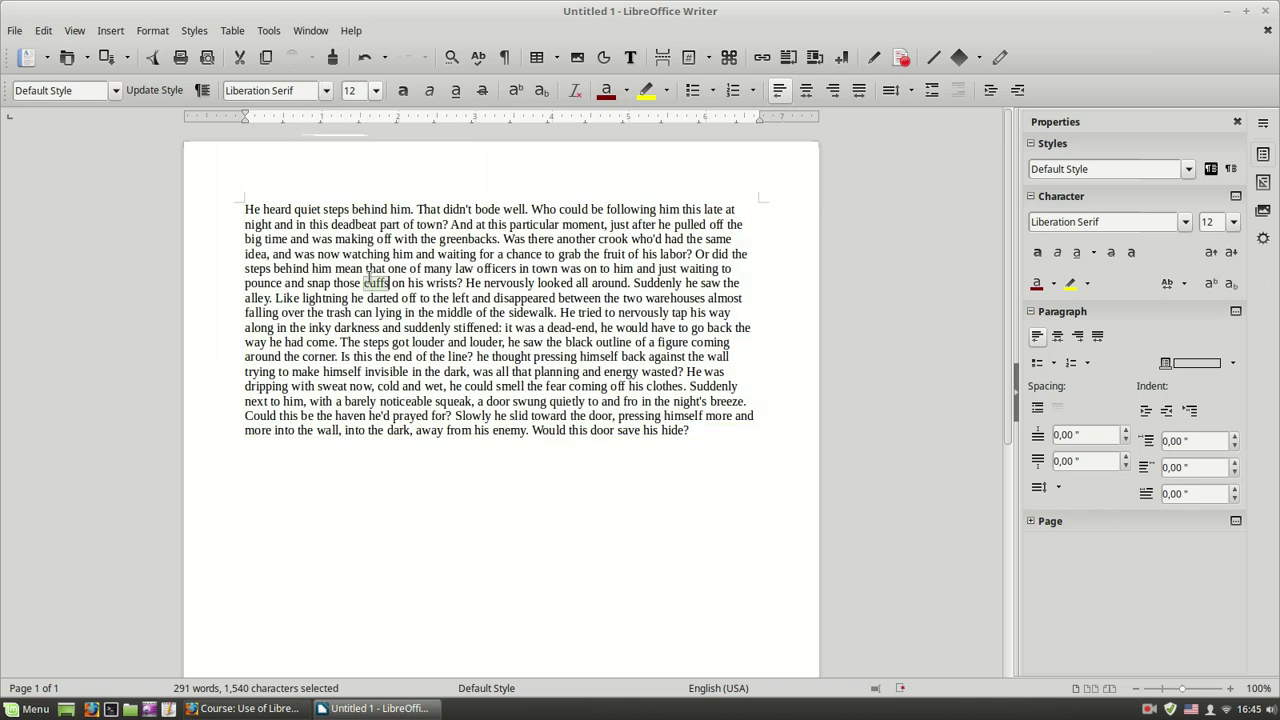
{"action": "key", "text": "ctrl+a"}
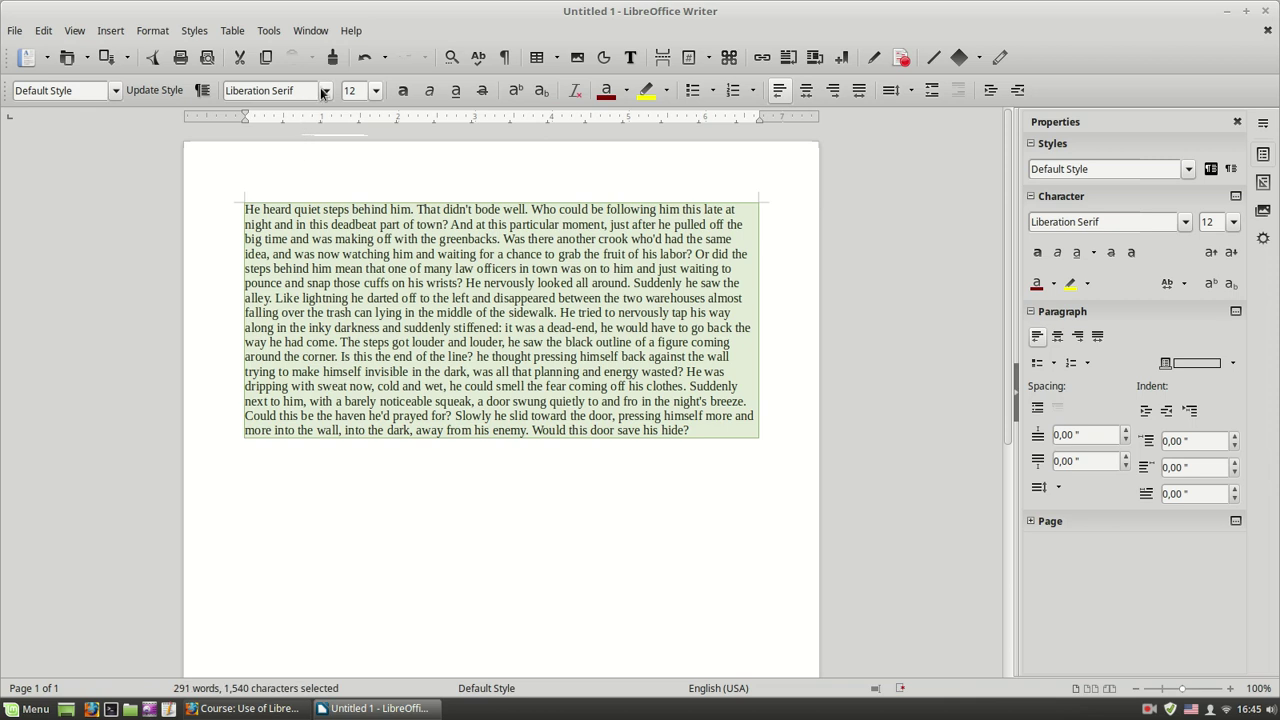
{"action": "left_click", "coordinate": [323, 92]}
{"action": "left_click_drag", "start_coordinate": [474, 120], "coordinate": [481, 236]}
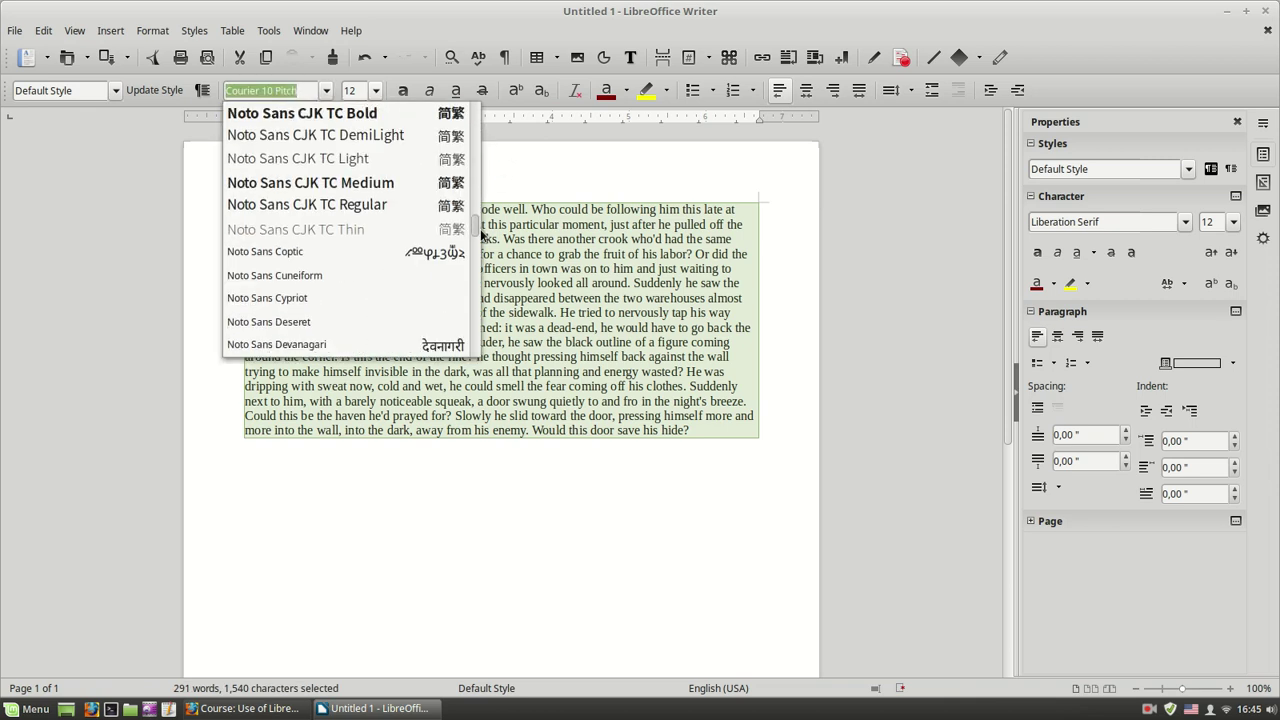
{"action": "left_click", "coordinate": [329, 251]}
{"action": "scroll", "coordinate": [458, 305], "scroll_direction": "down", "scroll_amount": 2}
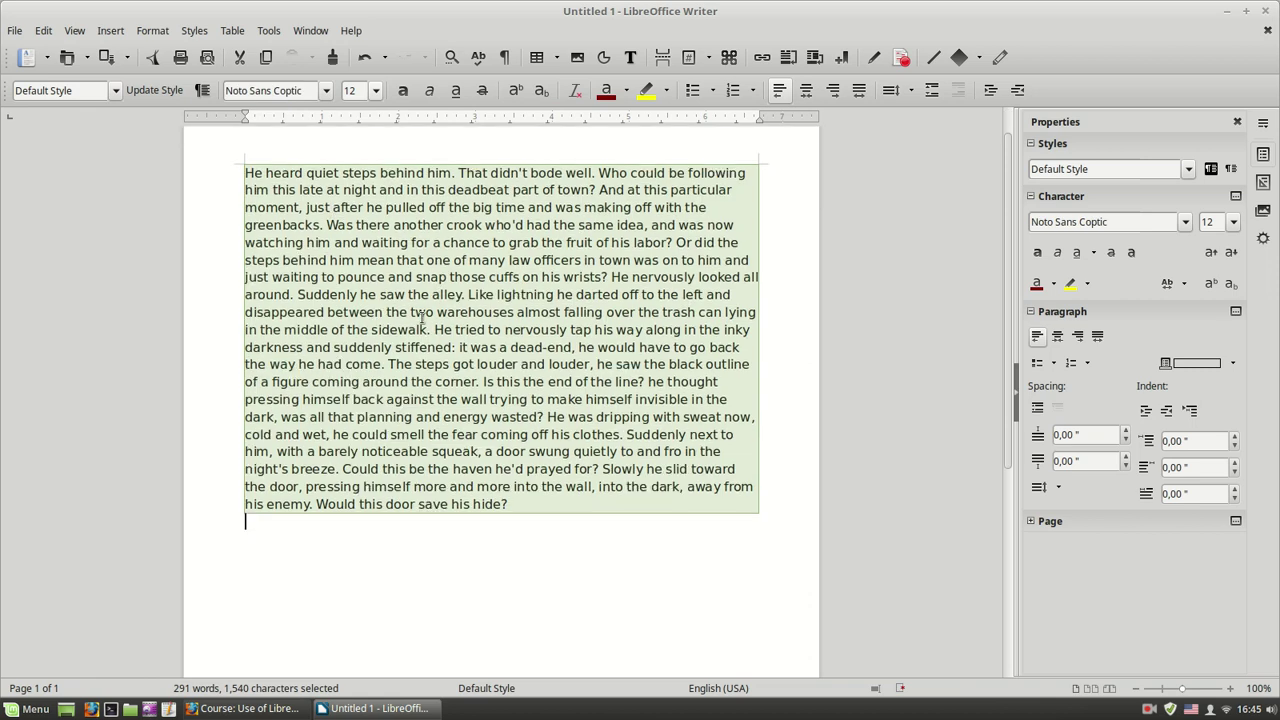
{"action": "left_click", "coordinate": [478, 525]}
{"action": "scroll", "coordinate": [401, 398], "scroll_direction": "up", "scroll_amount": 2}
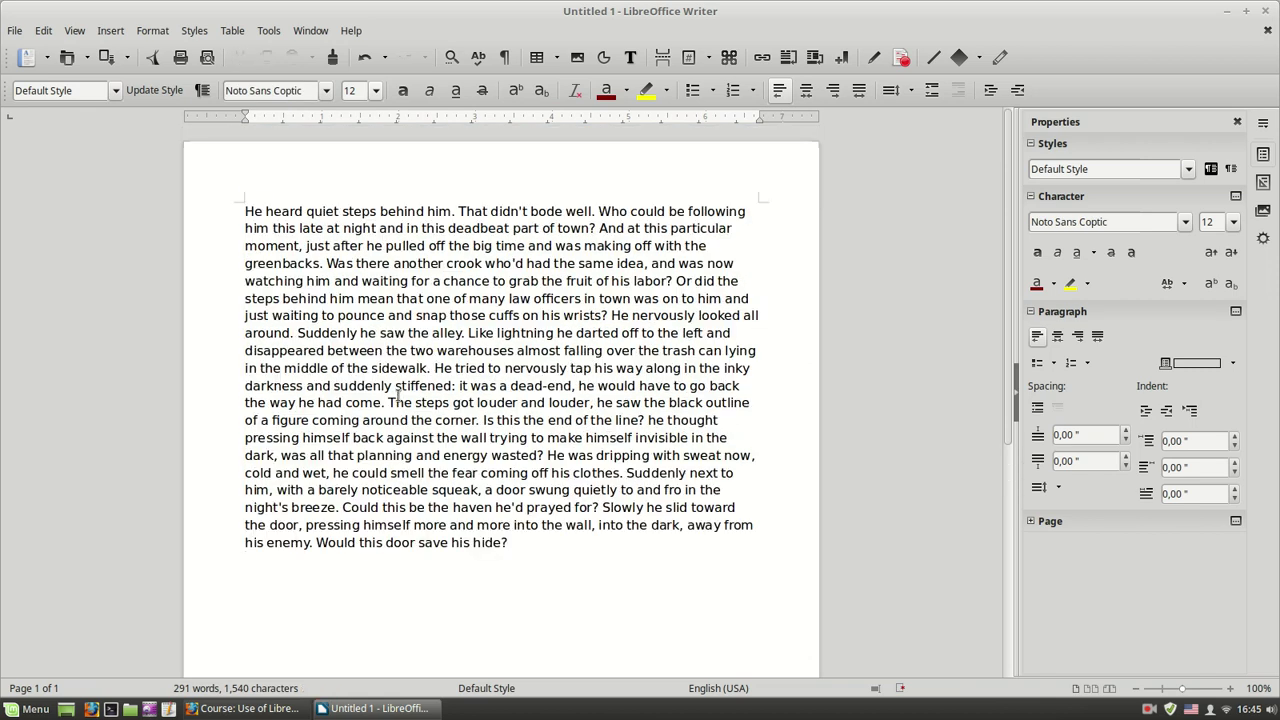
Change the font of the entire dummy text to Purisa
{"action": "key", "text": "ctrl+a"}
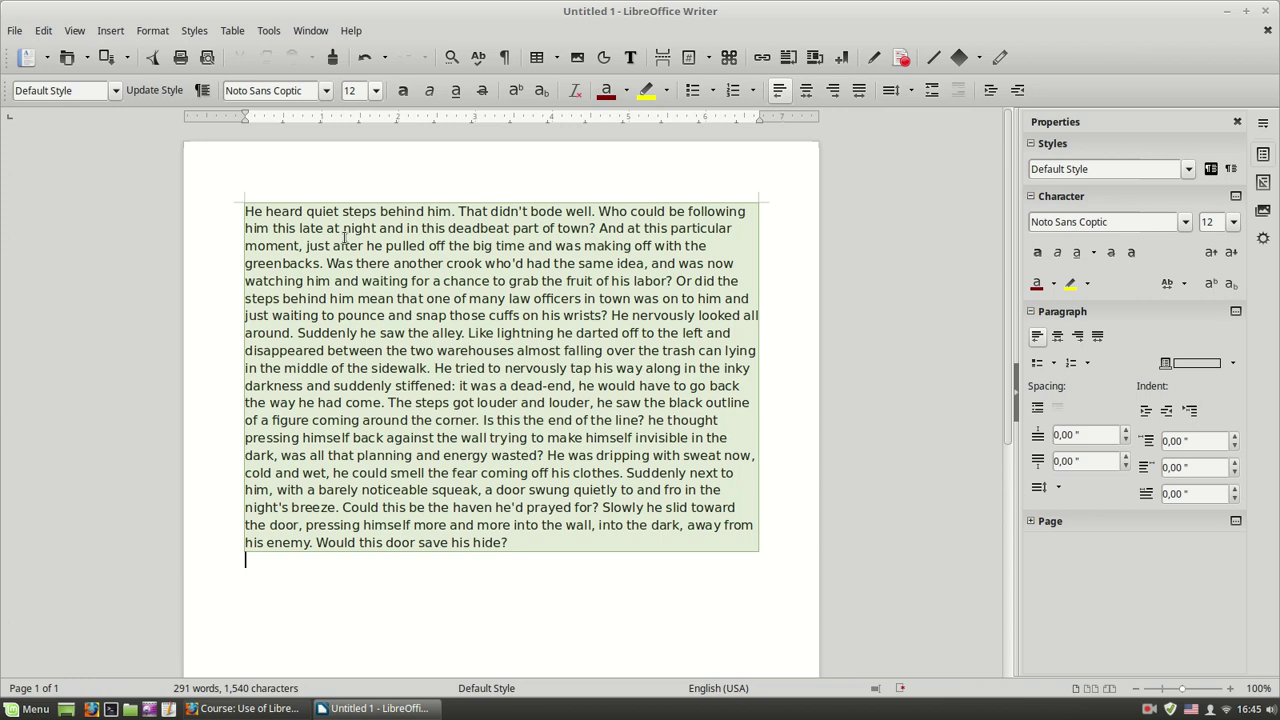
{"action": "left_click", "coordinate": [326, 90]}
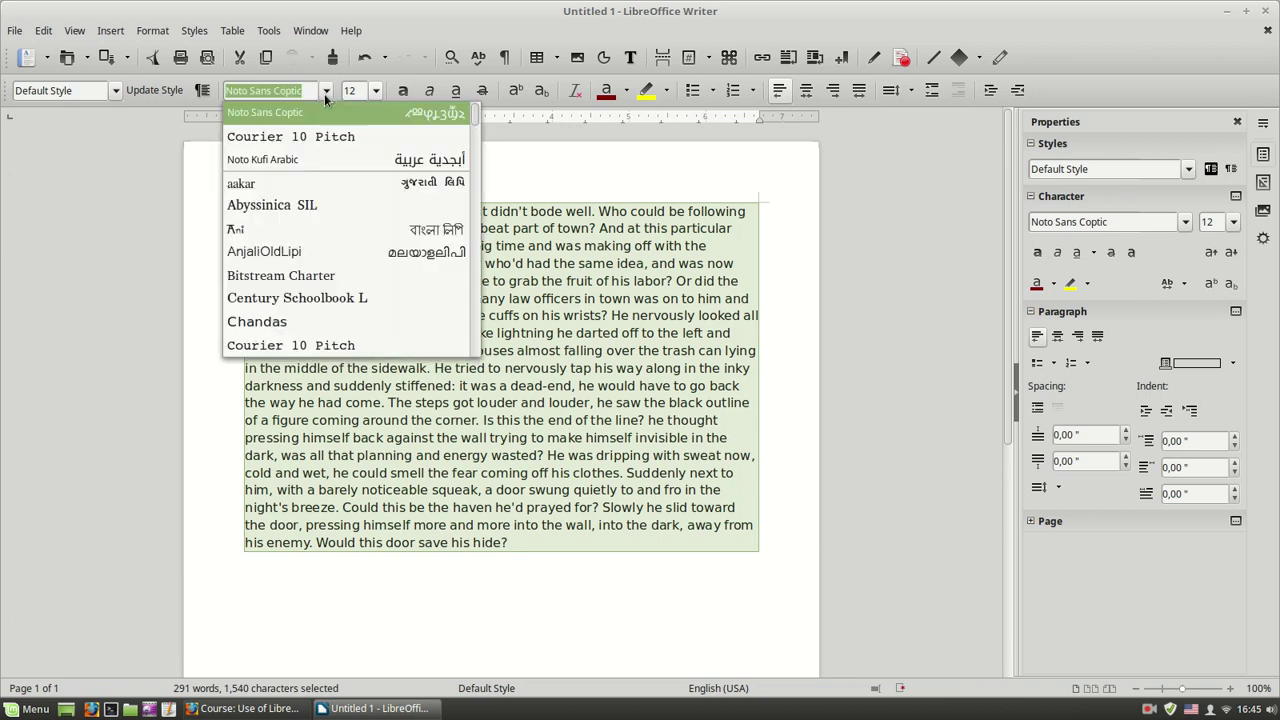
{"action": "type", "text": "Padauk"}
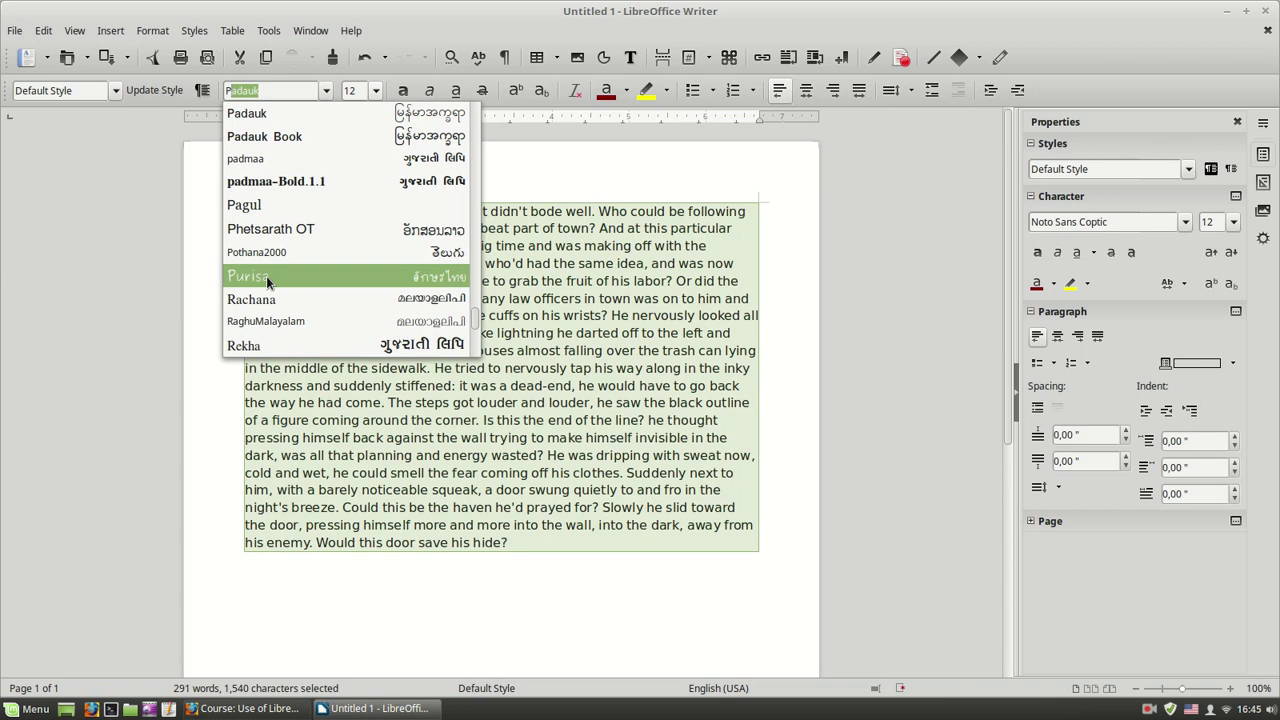
{"action": "left_click", "coordinate": [266, 276]}
{"action": "scroll", "coordinate": [510, 340], "scroll_direction": "up", "scroll_amount": 4}
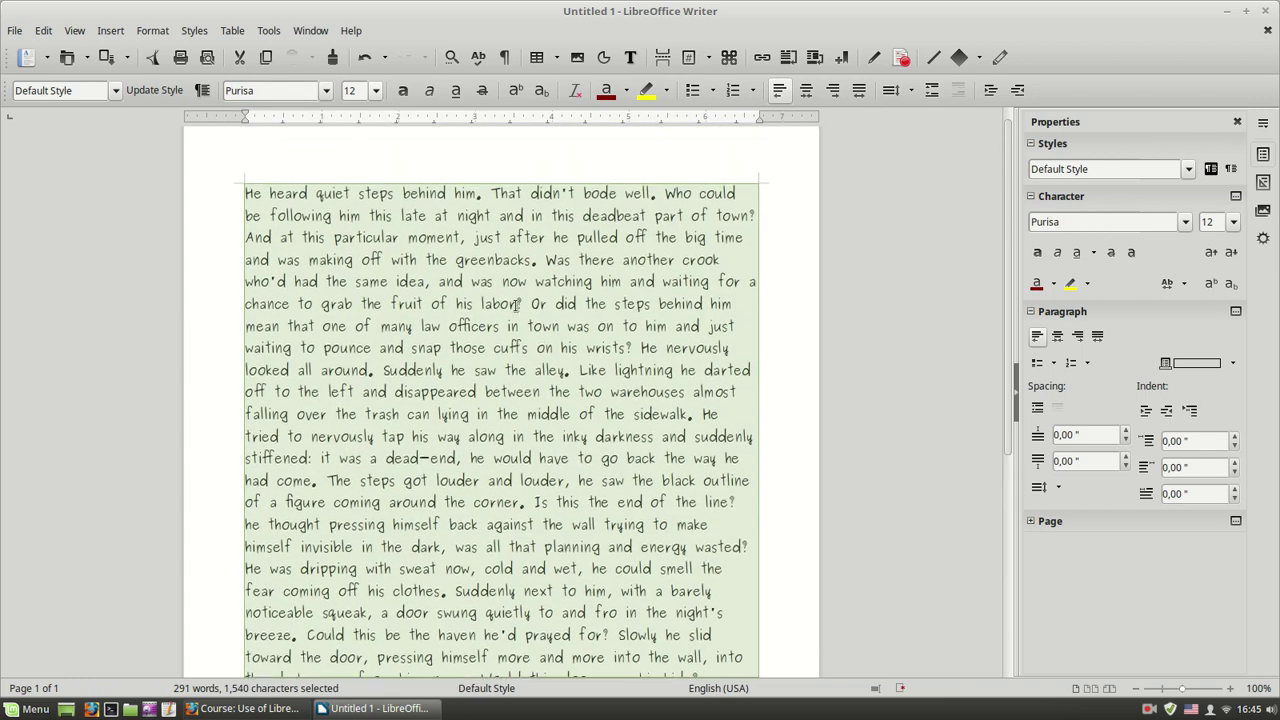
{"action": "left_click", "coordinate": [565, 243]}
{"action": "scroll", "coordinate": [522, 301], "scroll_direction": "down", "scroll_amount": 1}
{"action": "scroll", "coordinate": [512, 298], "scroll_direction": "up", "scroll_amount": 3}
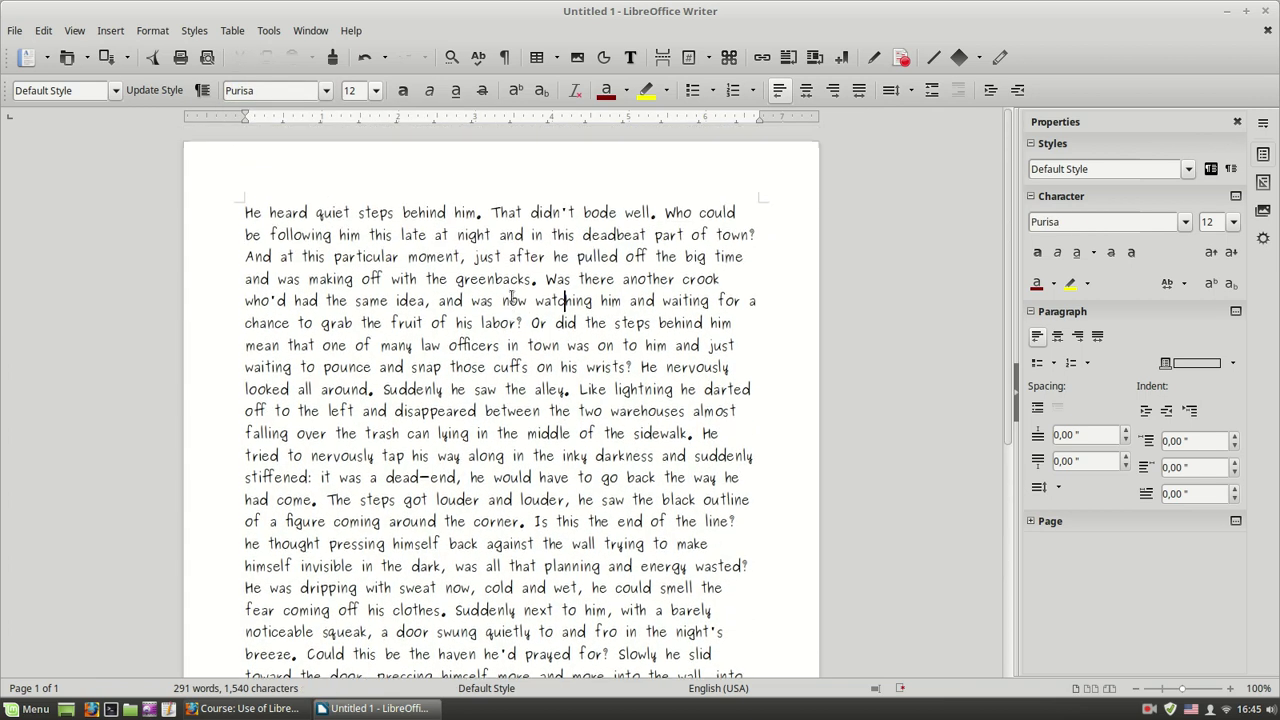
{"action": "scroll", "coordinate": [484, 320], "scroll_direction": "down", "scroll_amount": 1}
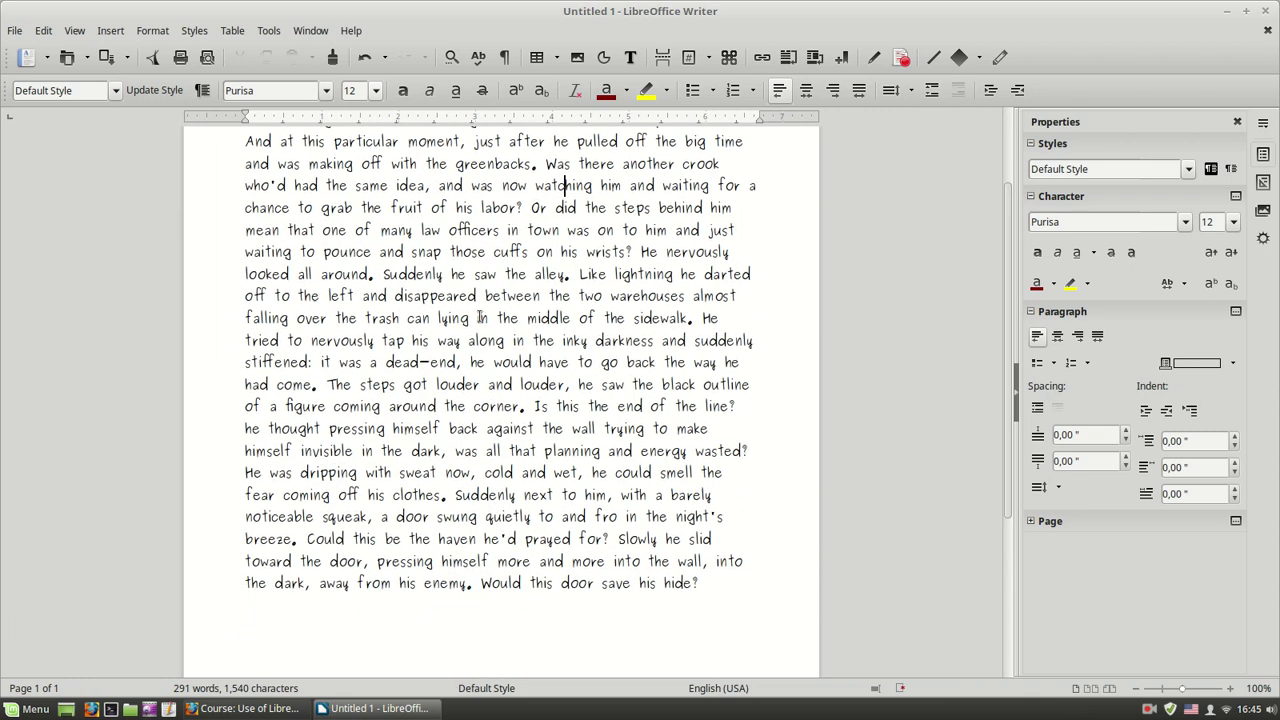
{"action": "scroll", "coordinate": [468, 308], "scroll_direction": "up", "scroll_amount": 2}
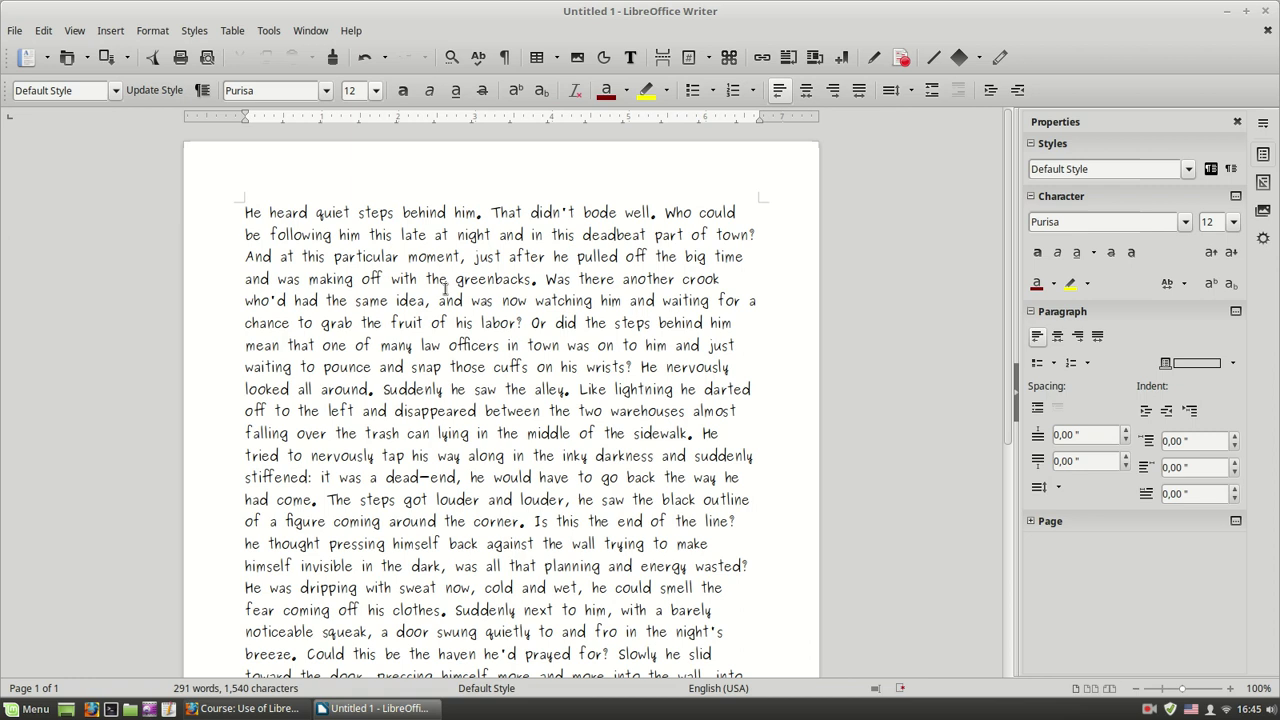
Select the entire text and clear its direct formatting to restore the default font
{"action": "key", "text": "ctrl+a"}
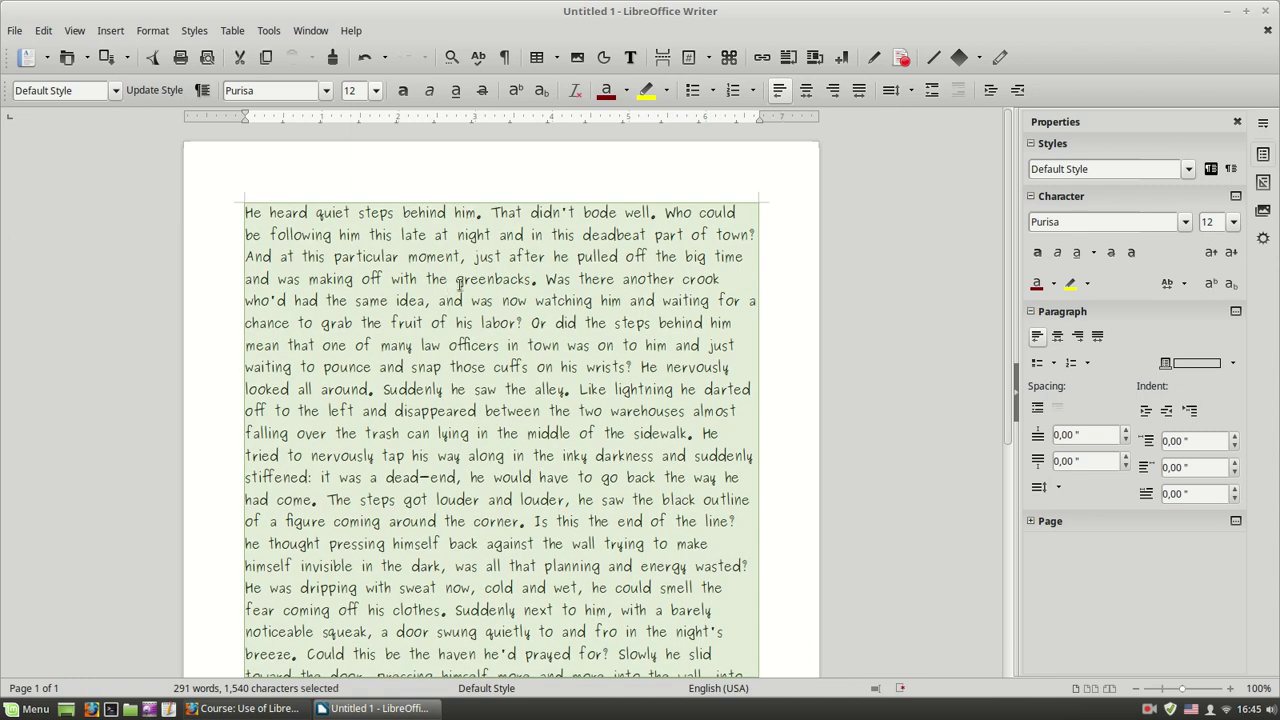
{"action": "scroll", "coordinate": [446, 278], "scroll_direction": "down", "scroll_amount": 4}
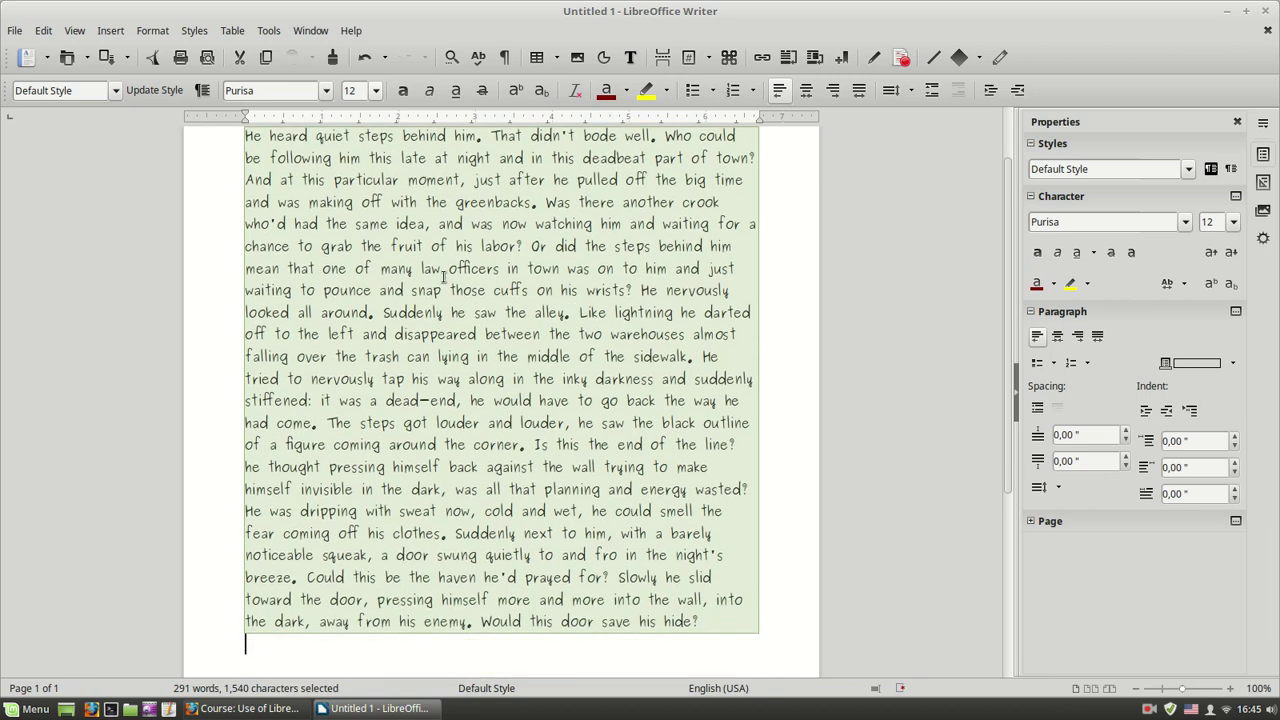
{"action": "scroll", "coordinate": [446, 212], "scroll_direction": "up", "scroll_amount": 4}
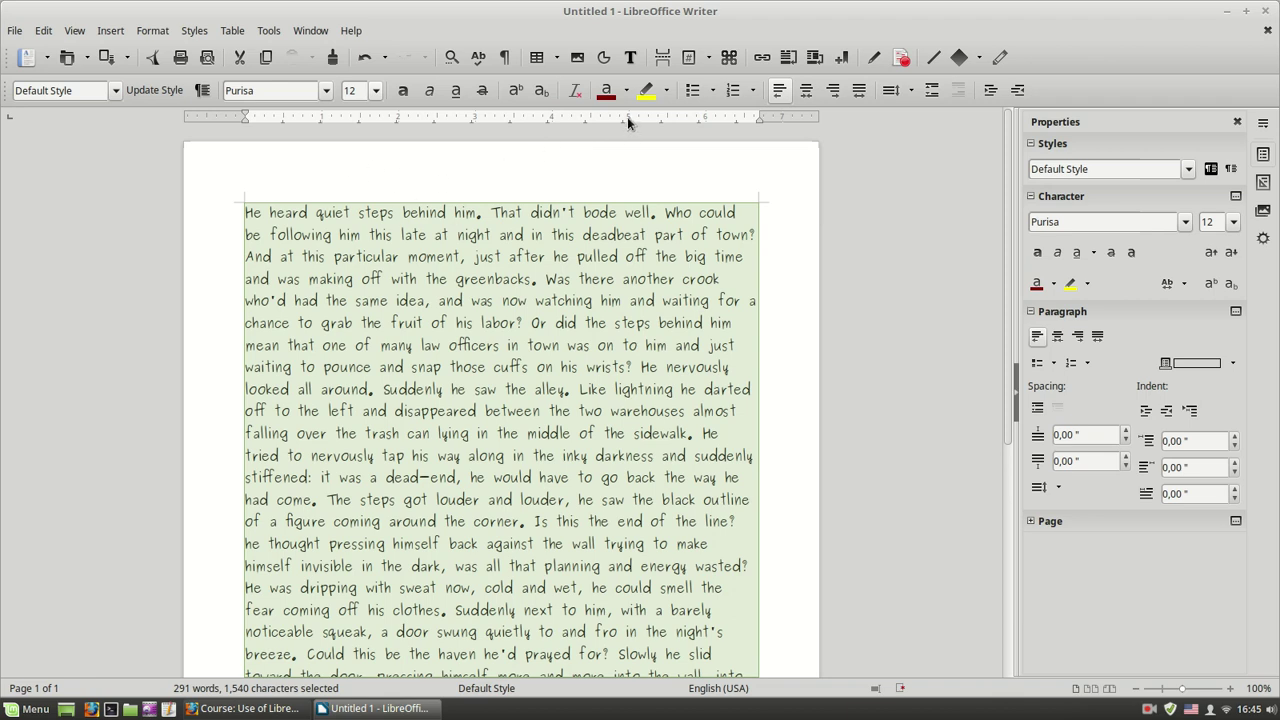
{"action": "left_click", "coordinate": [576, 92]}
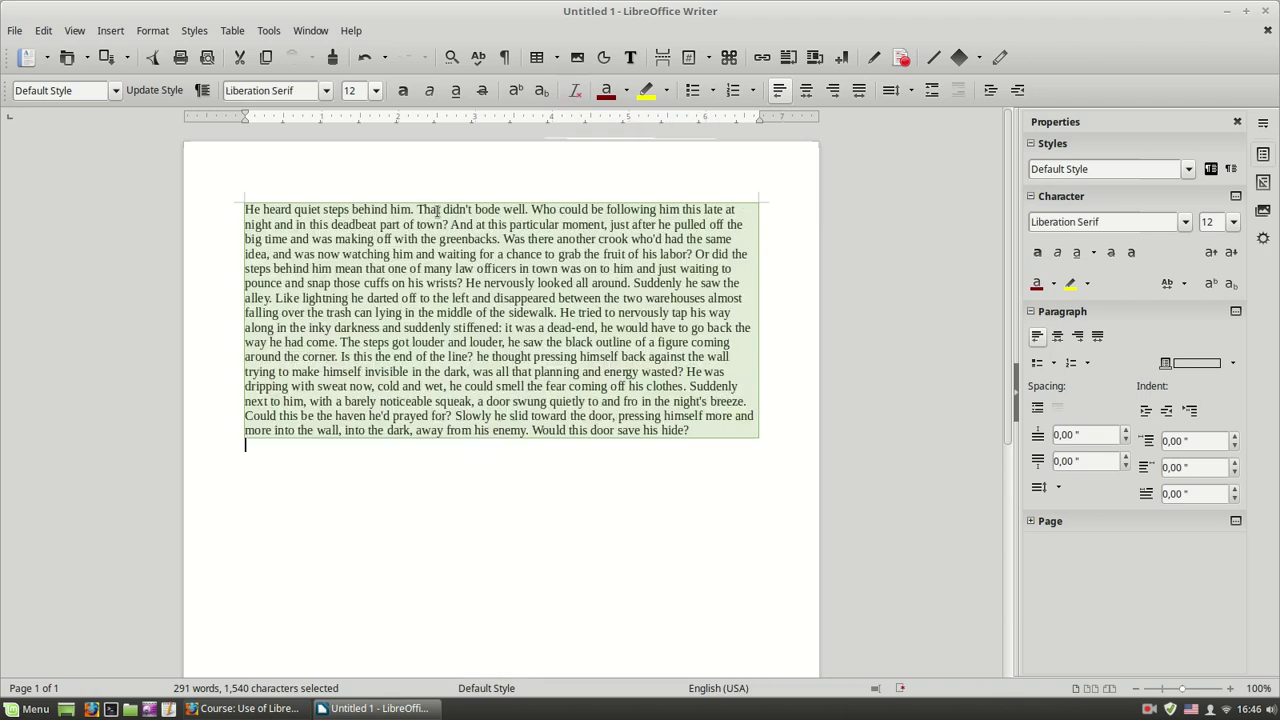
Separate the first sentence from the rest of the paragraph by inserting seven paragraph breaks after "He heard quiet steps behind him."
{"action": "left_click", "coordinate": [421, 238]}
{"action": "left_click", "coordinate": [420, 212]}
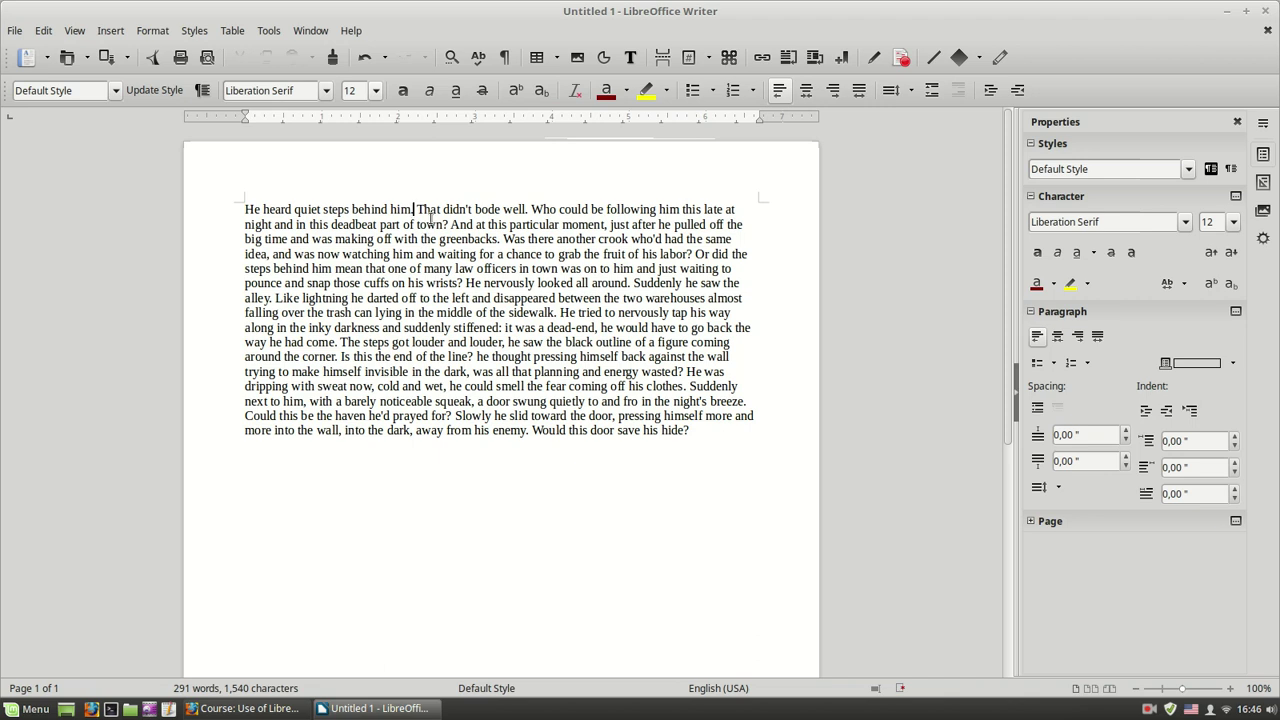
{"action": "key", "text": "Return"}
{"action": "key", "text": "Return"}
{"action": "key", "text": "Return"}
{"action": "key", "text": "Return"}
{"action": "key", "text": "Return"}
{"action": "key", "text": "Return"}
{"action": "key", "text": "Return"}
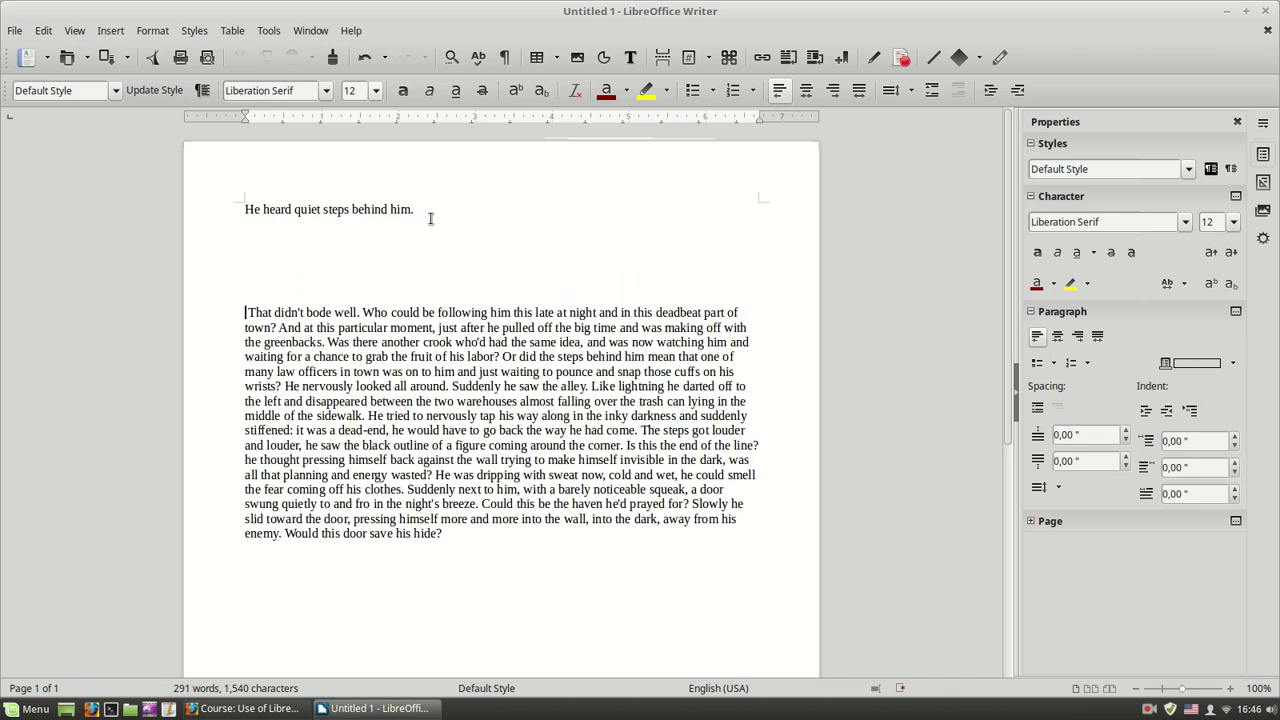
Copy the sentence "He heard quiet steps behind him." and paste three copies on separate lines directly below it
{"action": "left_click_drag", "start_coordinate": [418, 212], "coordinate": [237, 210]}
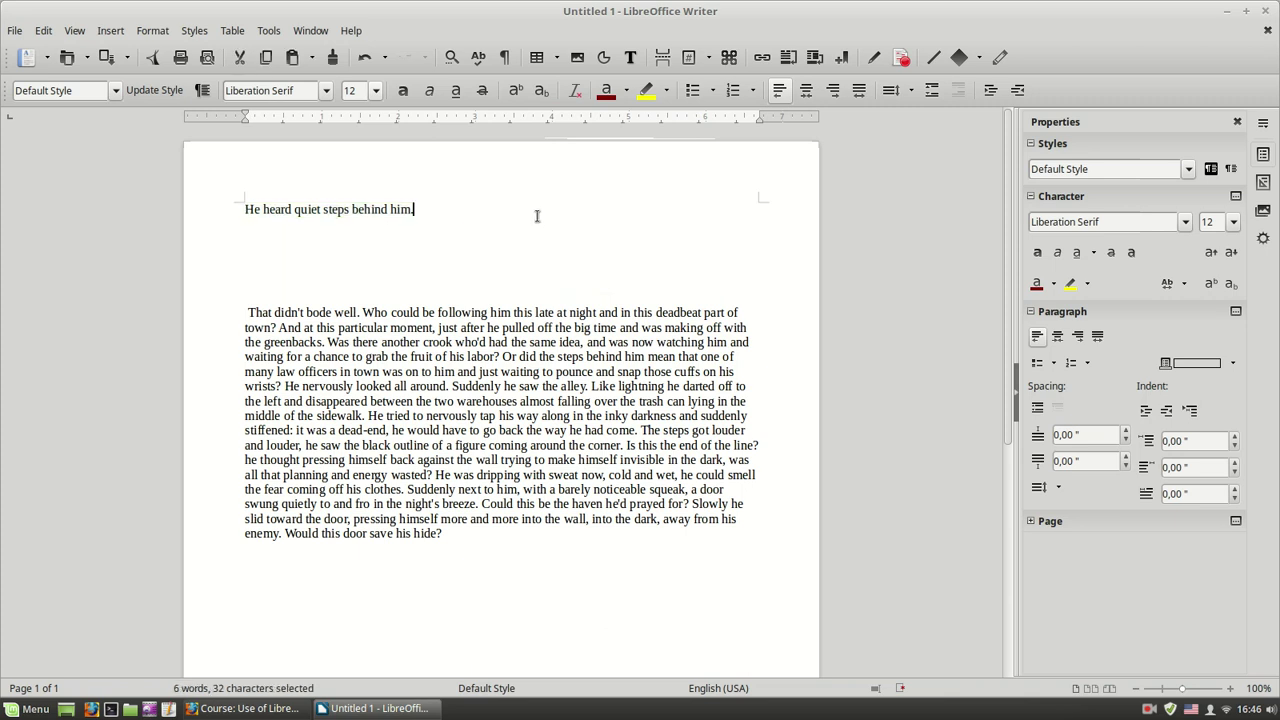
{"action": "key", "text": "ctrl+c"}
{"action": "key", "text": "End"}
{"action": "key", "text": "Return"}
{"action": "key", "text": "ctrl+v"}
{"action": "key", "text": "Return"}
{"action": "key", "text": "ctrl+v"}
{"action": "key", "text": "Return"}
{"action": "key", "text": "ctrl+v"}
{"action": "key", "text": "Return"}
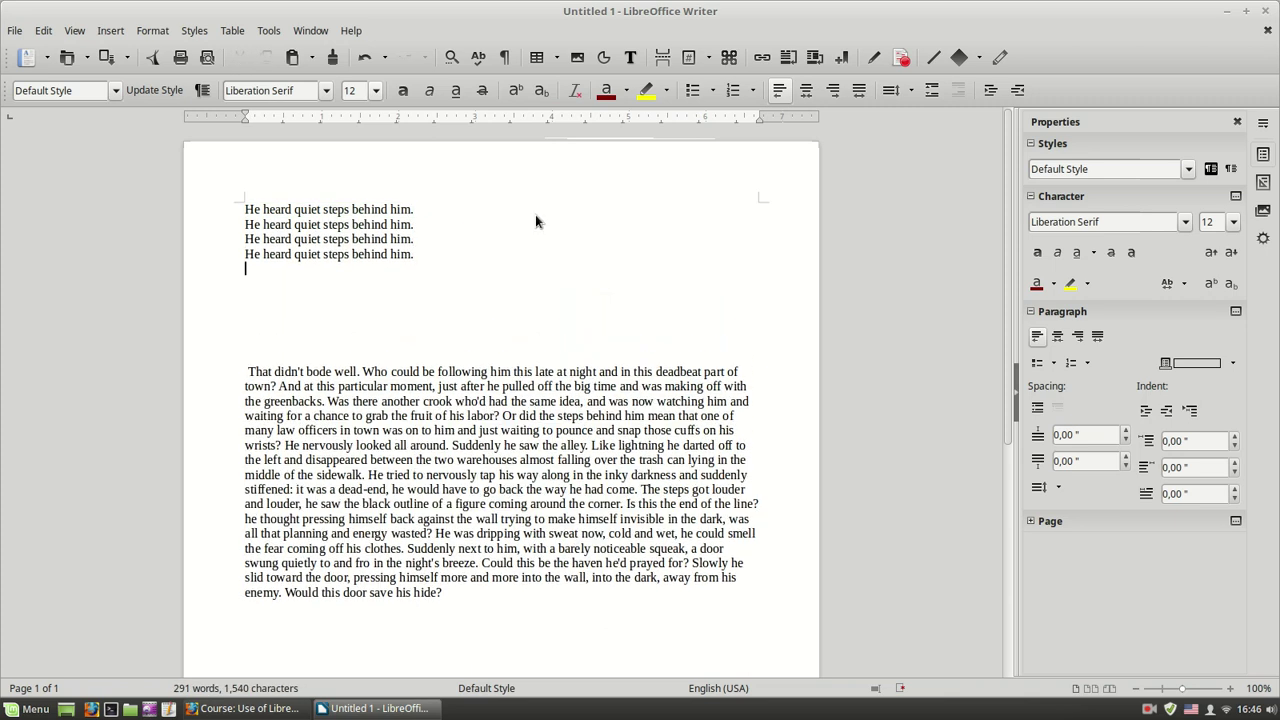
Paste three more copies of the sentence on separate lines, and insert a page break followed by one further copy
{"action": "key", "text": "ctrl+v"}
{"action": "key", "text": "Return"}
{"action": "key", "text": "ctrl+v"}
{"action": "key", "text": "Return"}
{"action": "key", "text": "ctrl+v"}
{"action": "key", "text": "Return"}
{"action": "key", "text": "ctrl+v"}
{"action": "key", "text": "Return"}
{"action": "key", "text": "ctrl+v"}
{"action": "key", "text": "Return"}
{"action": "key", "text": "ctrl+v"}
{"action": "key", "text": "Return"}
{"action": "key", "text": "ctrl+Return"}
{"action": "key", "text": "ctrl+v"}
Insert two empty lines after the first copy of the sentence on page 1 to set it apart from the others
{"action": "scroll", "coordinate": [354, 277], "scroll_direction": "up", "scroll_amount": 3}
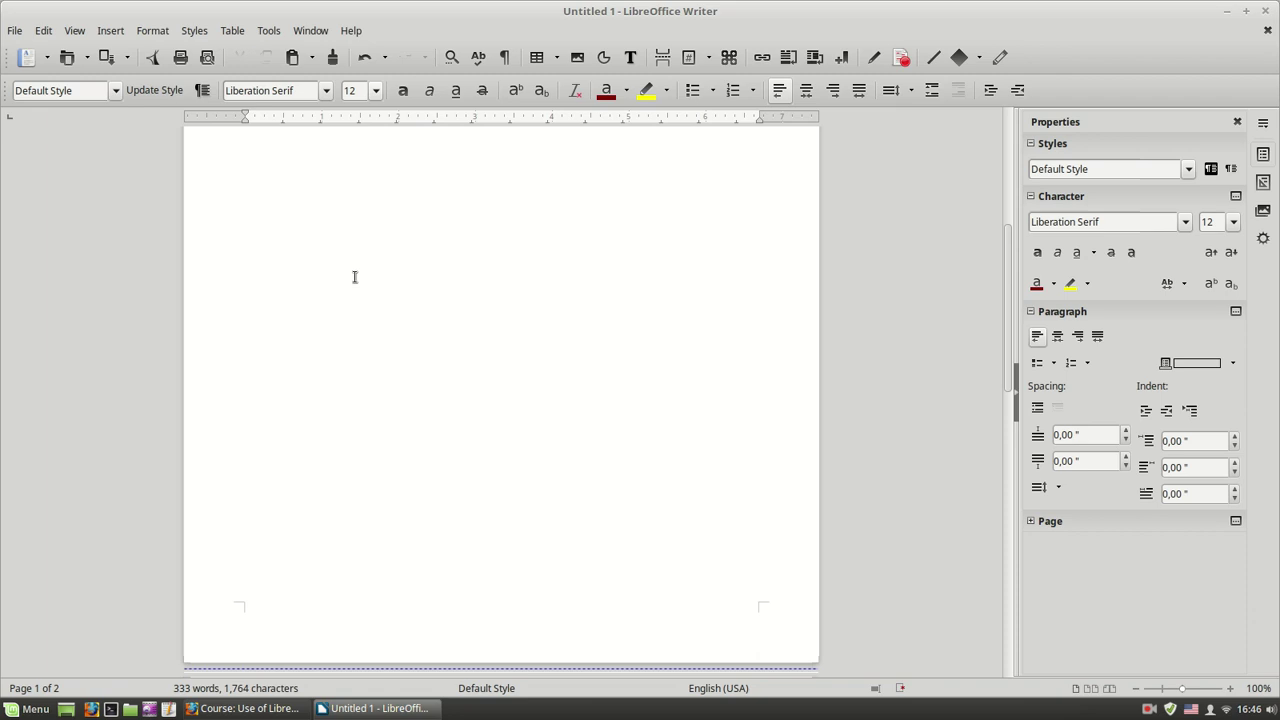
{"action": "scroll", "coordinate": [340, 272], "scroll_direction": "down", "scroll_amount": 5}
{"action": "scroll", "coordinate": [337, 271], "scroll_direction": "up", "scroll_amount": 1}
{"action": "scroll", "coordinate": [456, 247], "scroll_direction": "up", "scroll_amount": 3}
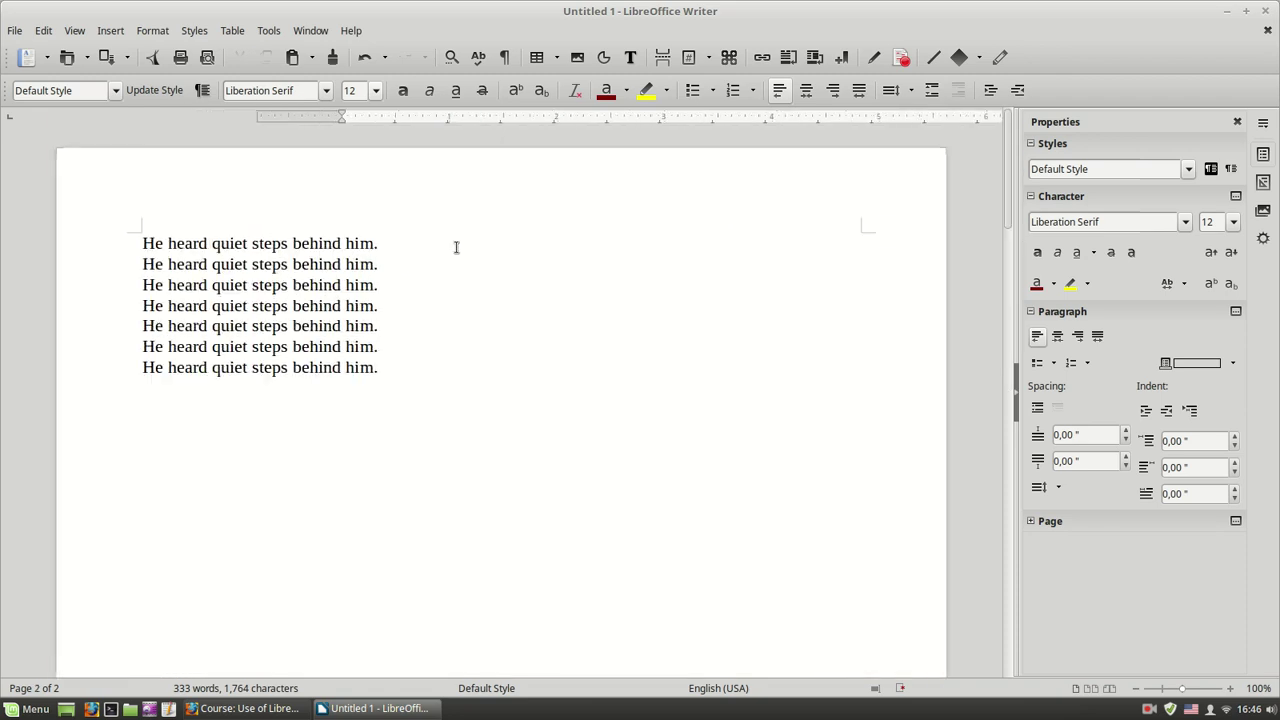
{"action": "scroll", "coordinate": [456, 247], "scroll_direction": "up", "scroll_amount": 4}
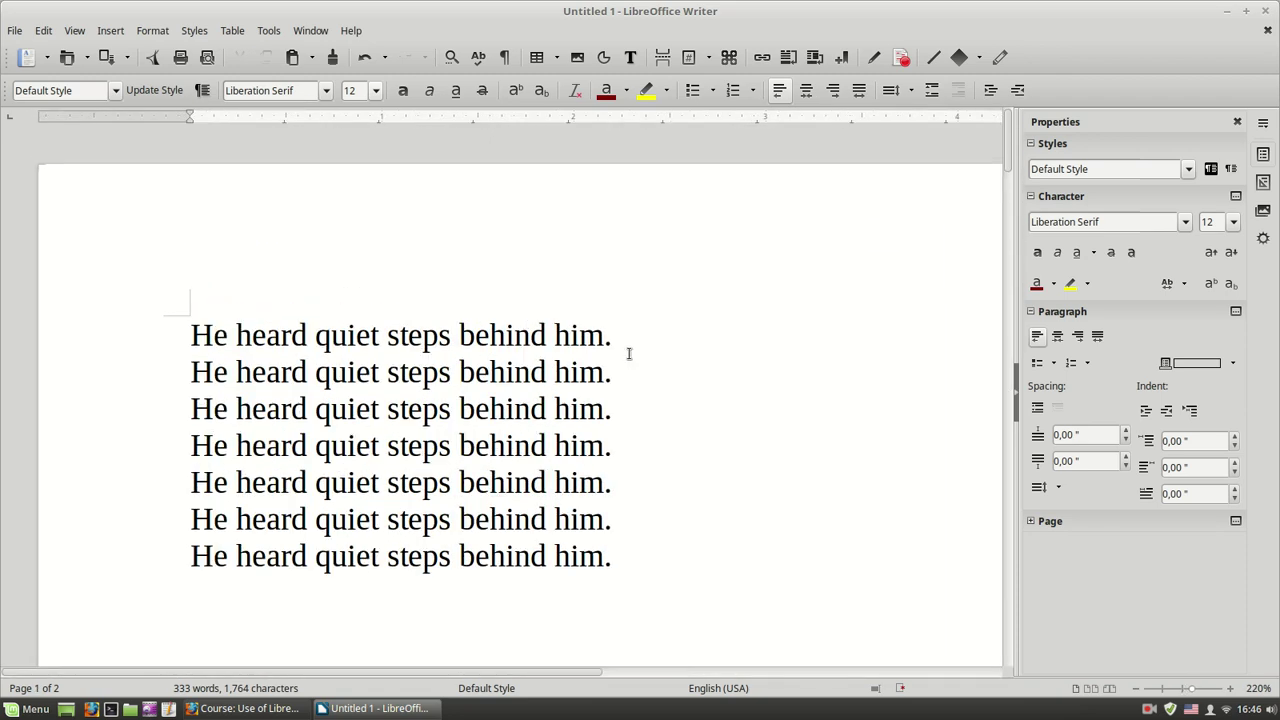
{"action": "scroll", "coordinate": [628, 337], "scroll_direction": "up", "scroll_amount": 1}
{"action": "key", "text": "Return"}
{"action": "key", "text": "Return"}
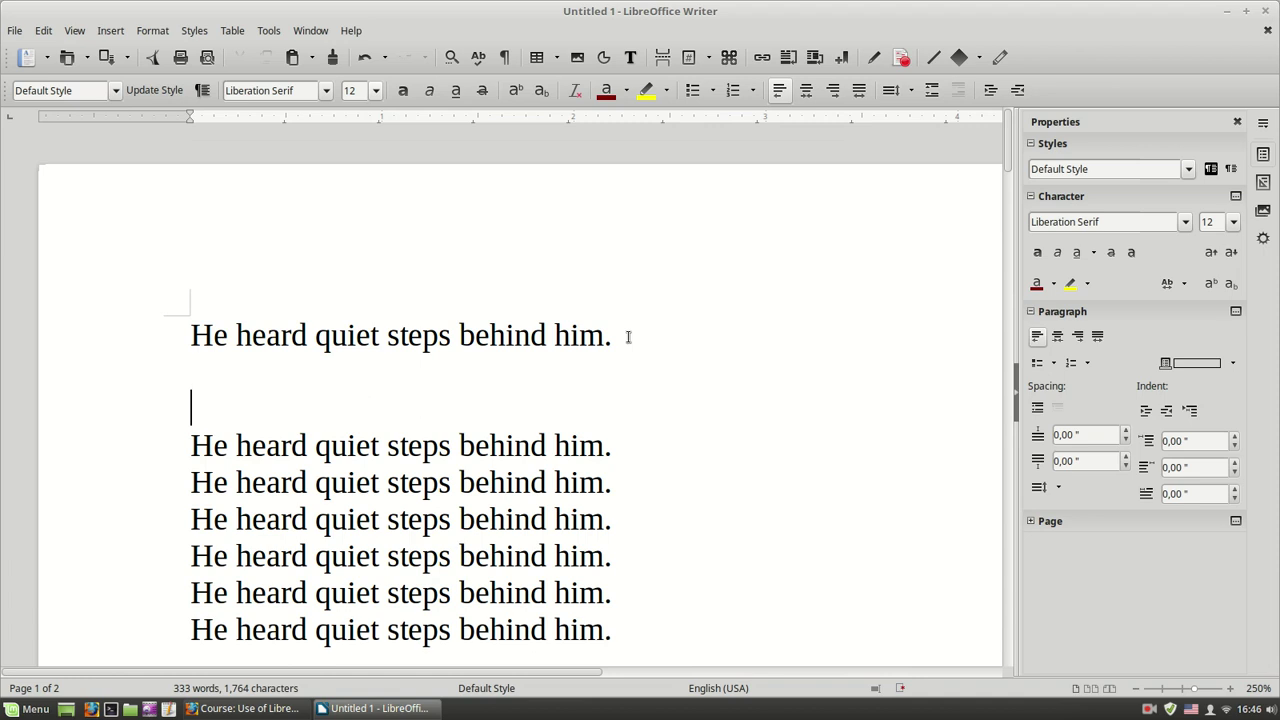
Select the whole first sentence on page 1 and set its font size to 20
{"action": "left_click", "coordinate": [385, 335]}
{"action": "double_click", "coordinate": [385, 335]}
{"action": "left_click", "coordinate": [385, 335]}
{"action": "double_click", "coordinate": [385, 335]}
{"action": "left_click_drag", "start_coordinate": [390, 335], "coordinate": [316, 345]}
{"action": "triple_click", "coordinate": [316, 340]}
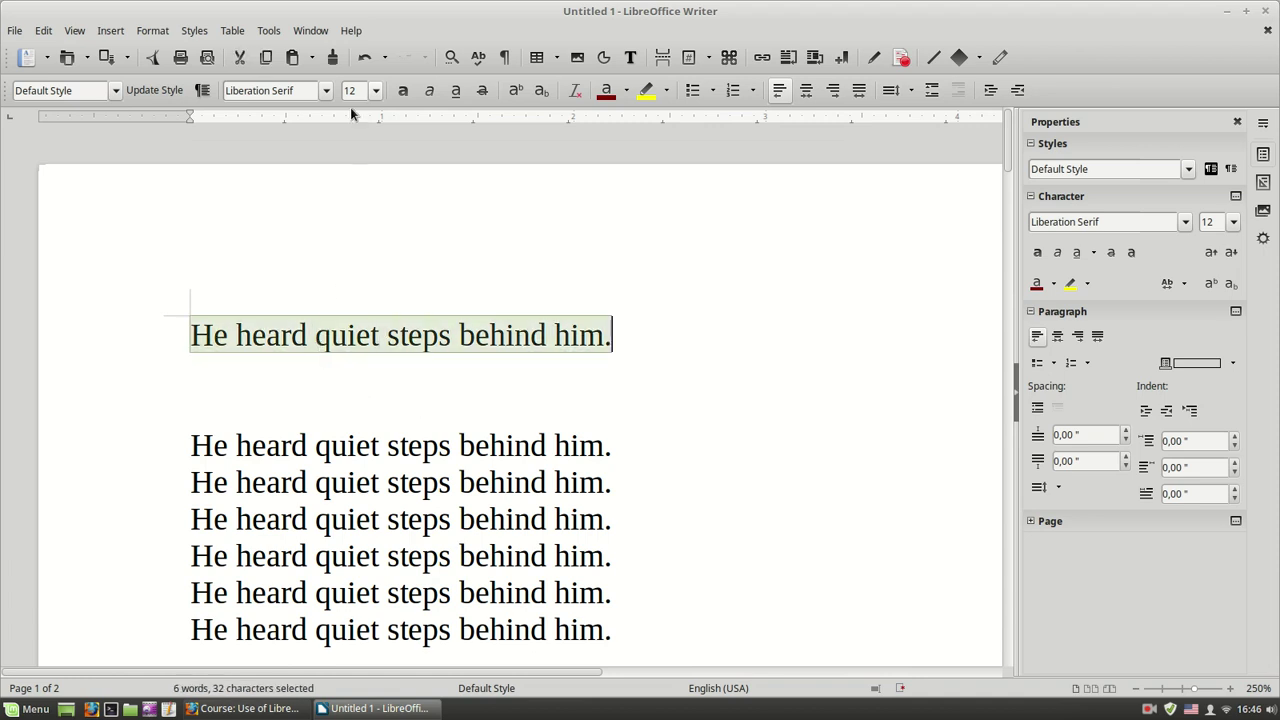
{"action": "left_click", "coordinate": [377, 91]}
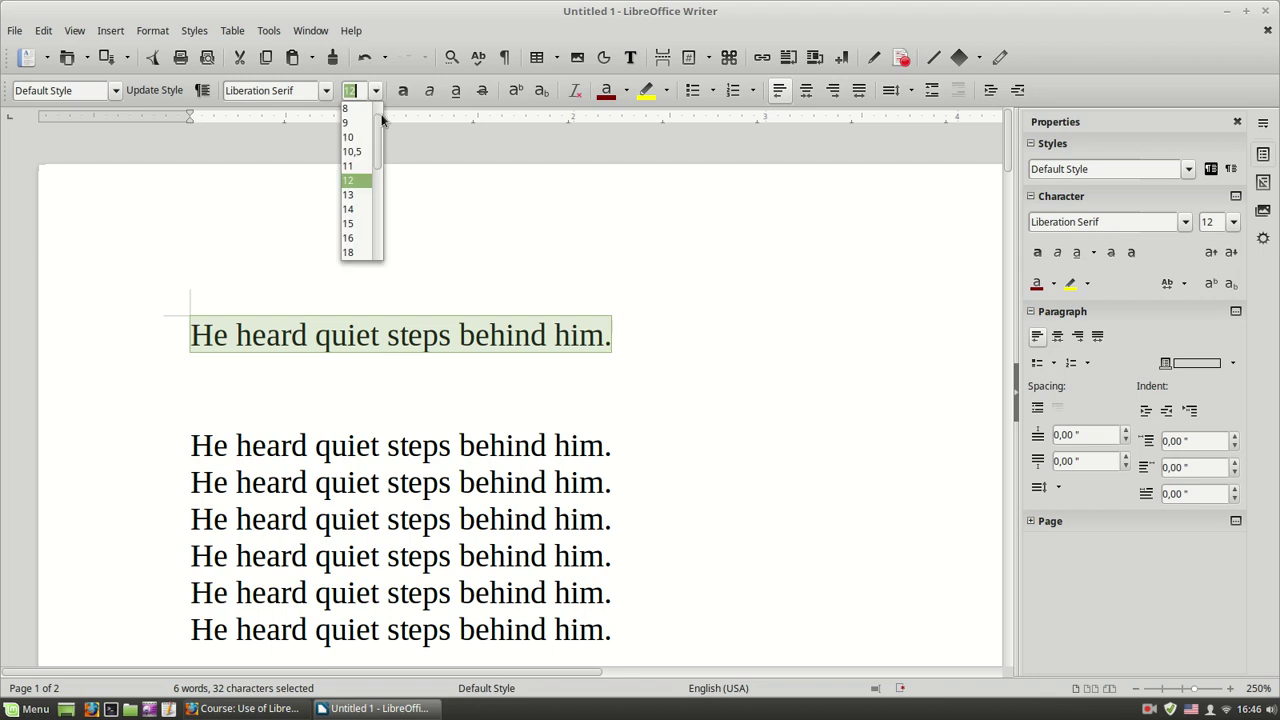
{"action": "left_click", "coordinate": [362, 224]}
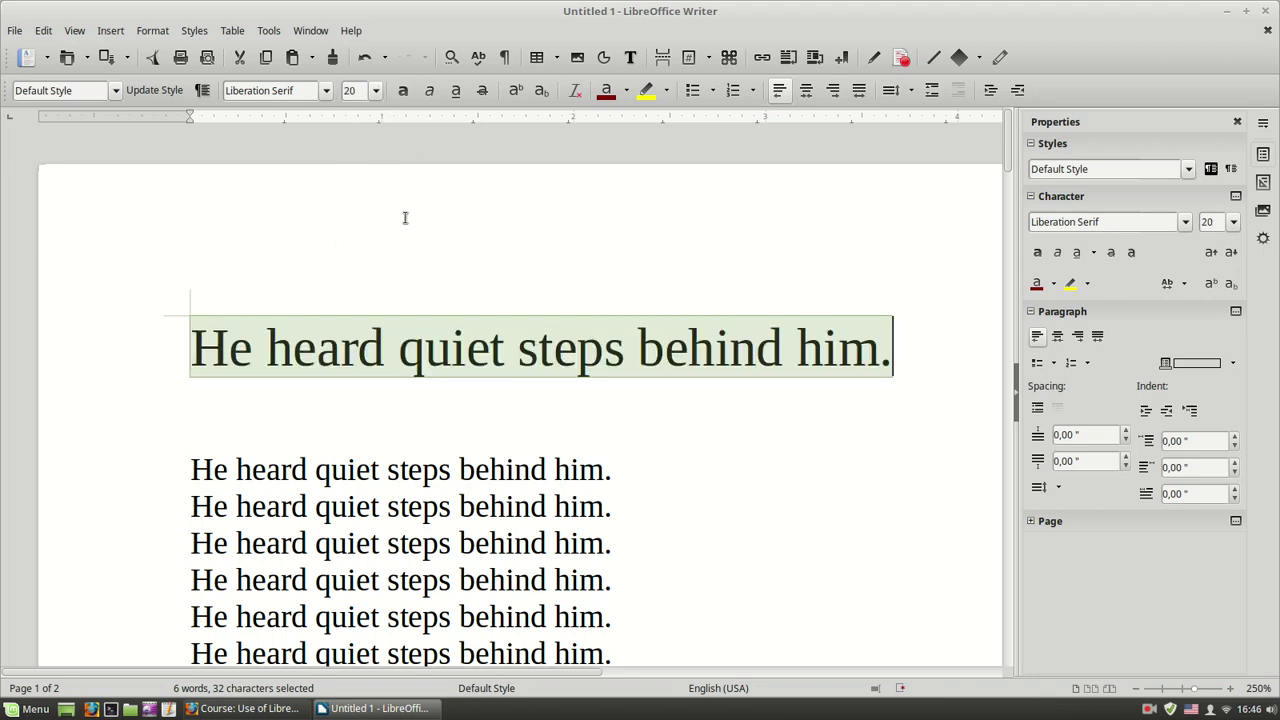
Reduce the font size of the selected first sentence to 7
{"action": "left_click", "coordinate": [377, 91]}
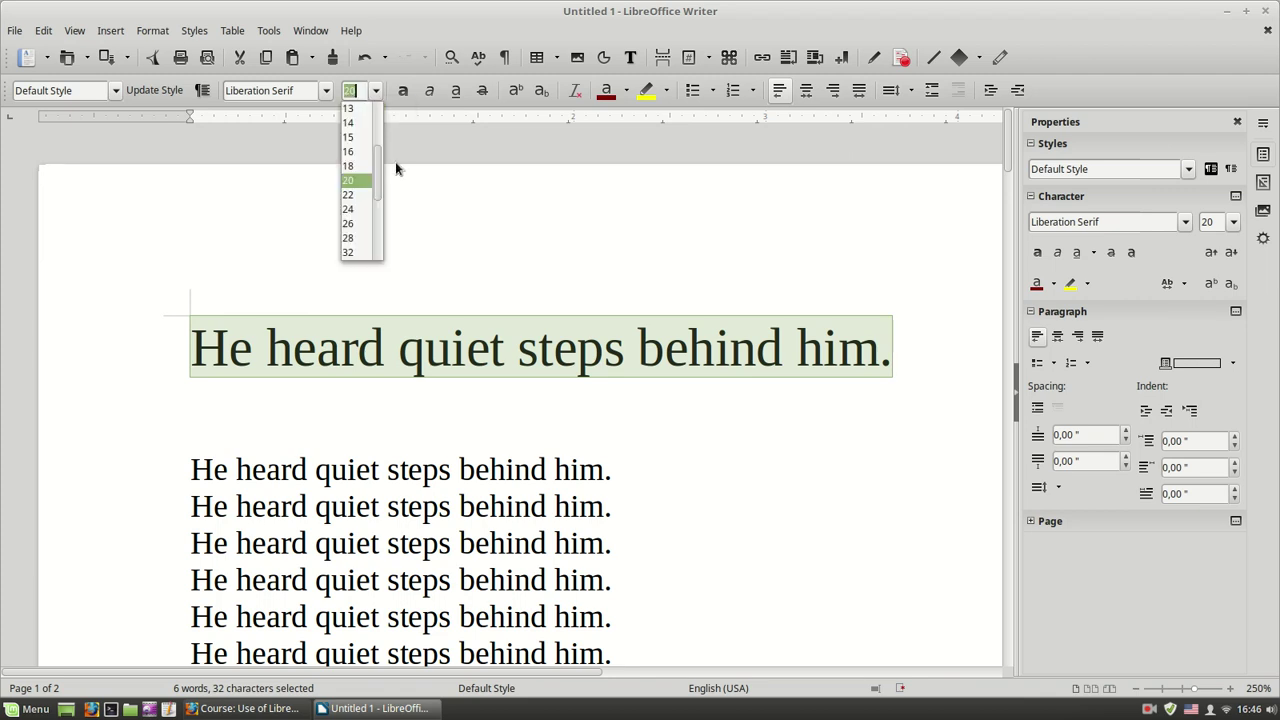
{"action": "scroll", "coordinate": [375, 150], "scroll_direction": "up", "scroll_amount": 3}
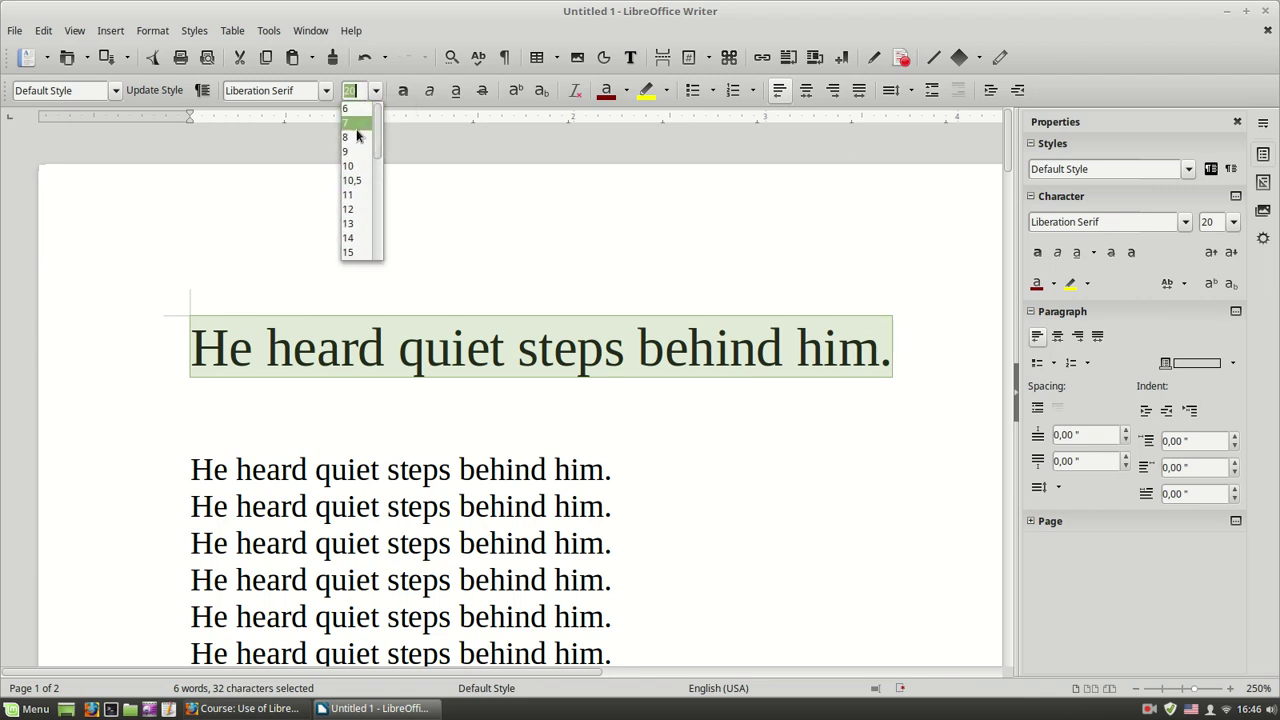
{"action": "left_click", "coordinate": [356, 129]}
Set the font size of the selected first sentence back to 20
{"action": "left_click", "coordinate": [377, 91]}
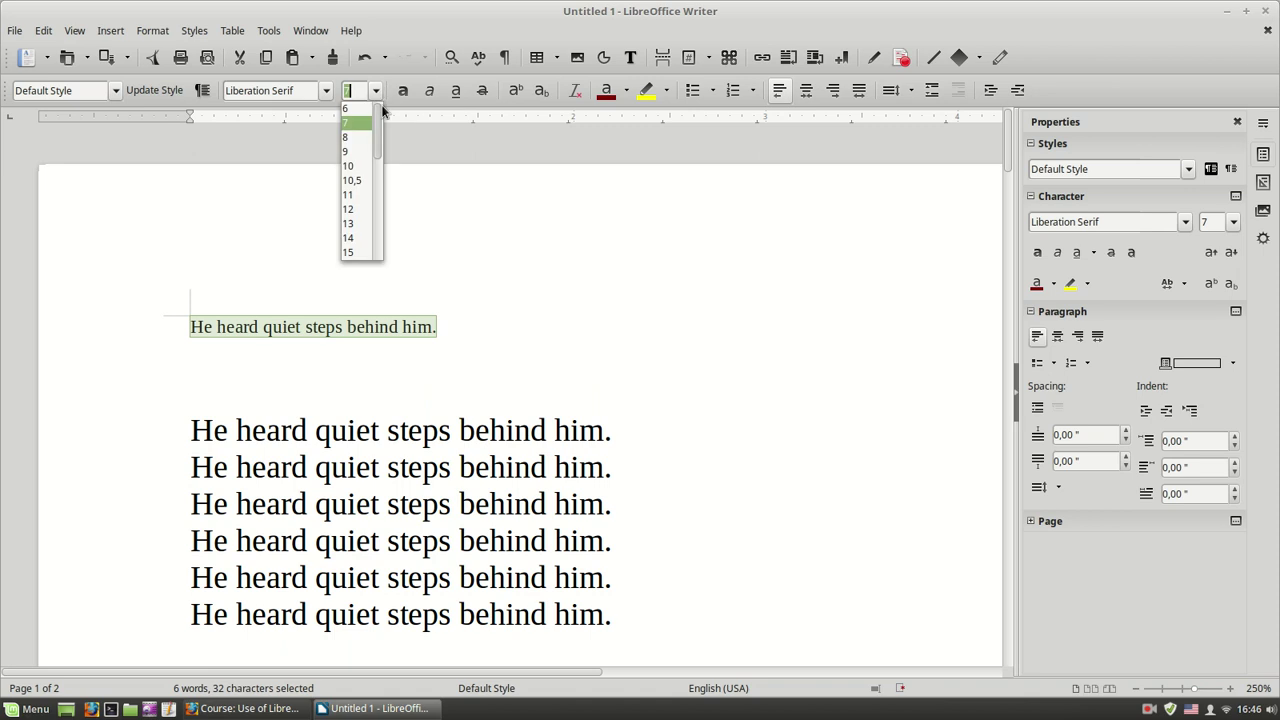
{"action": "scroll", "coordinate": [380, 157], "scroll_direction": "down", "scroll_amount": 3}
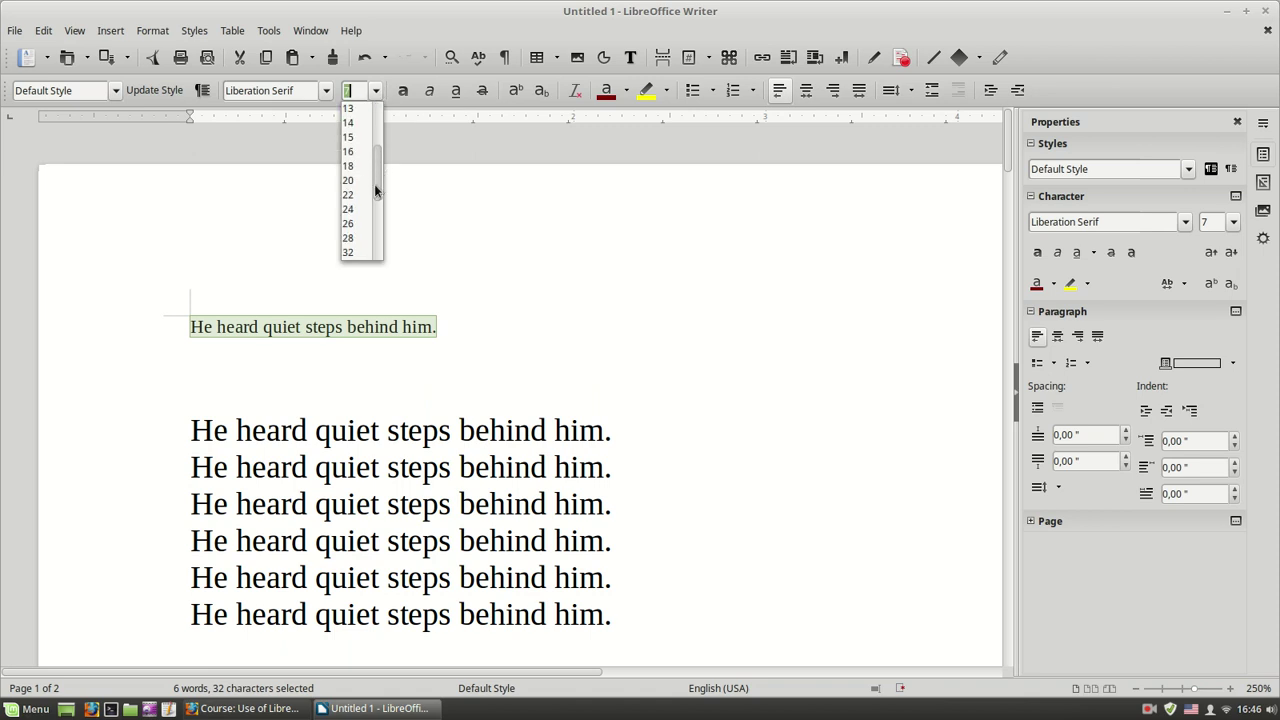
{"action": "left_click", "coordinate": [360, 184]}
Remove the extra empty line above the second sentence and insert two empty lines below that sentence
{"action": "left_click", "coordinate": [322, 425]}
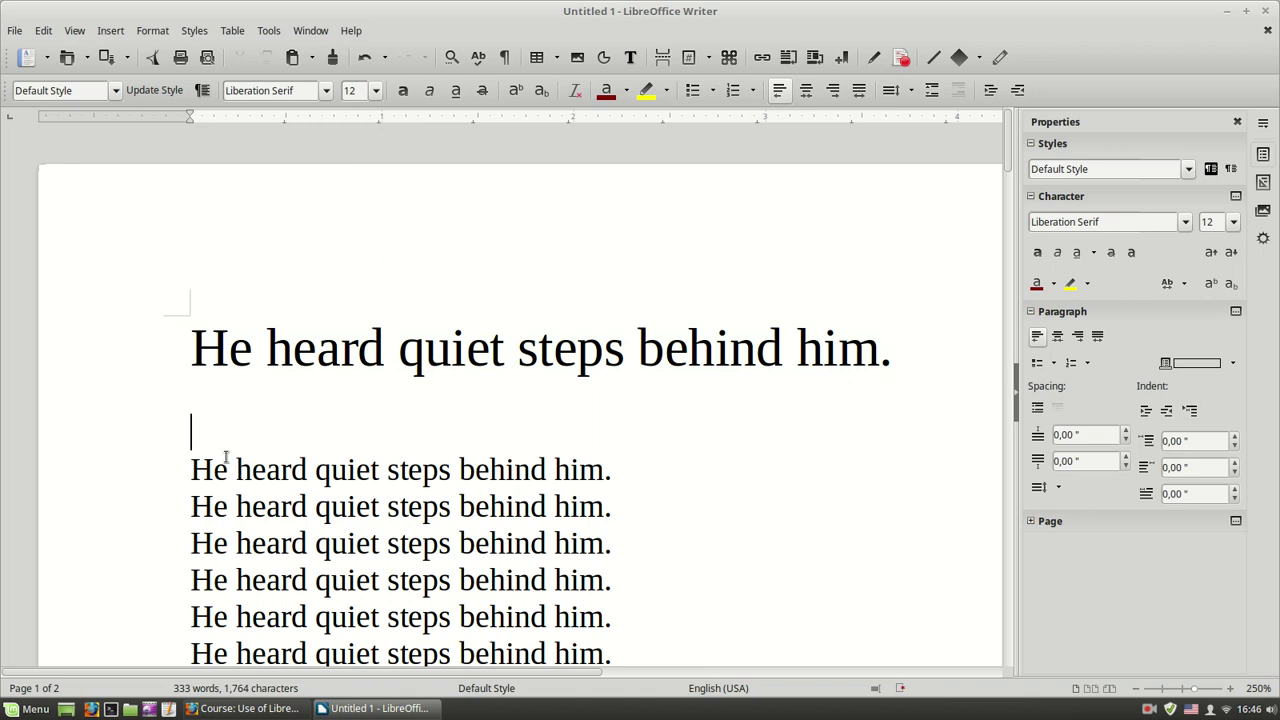
{"action": "key", "text": "Delete"}
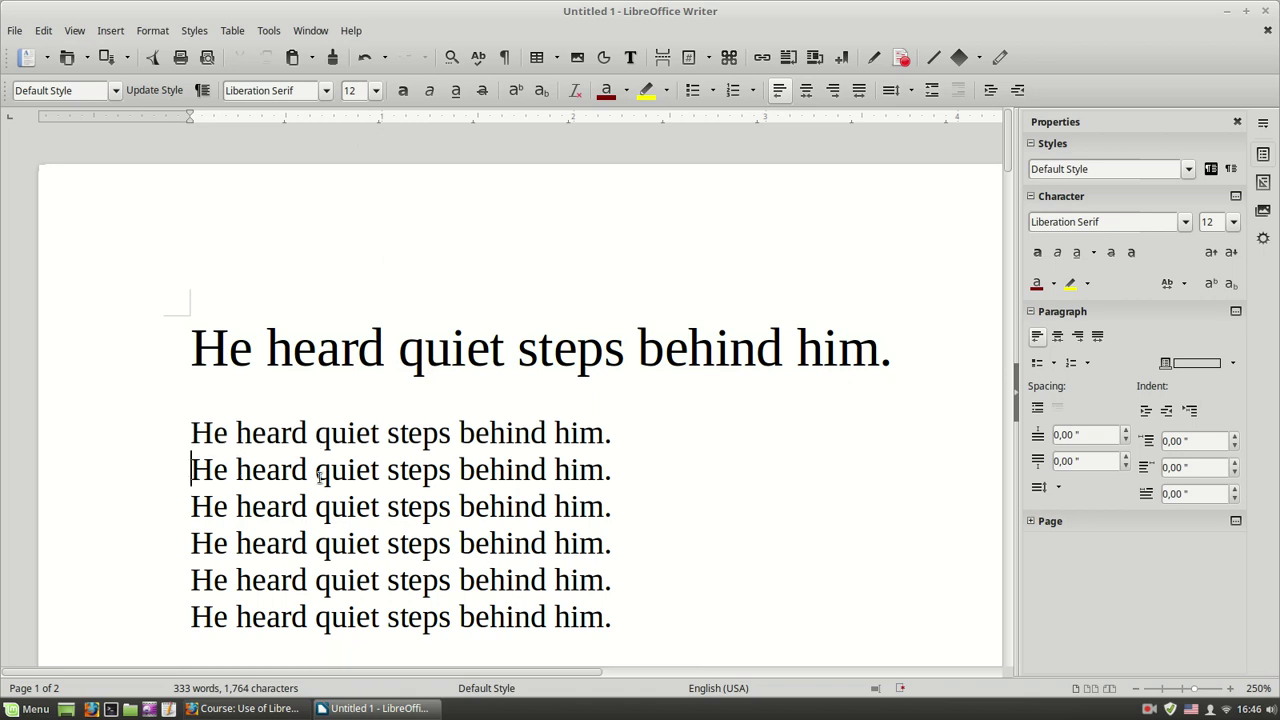
{"action": "key", "text": "Return"}
{"action": "key", "text": "Return"}
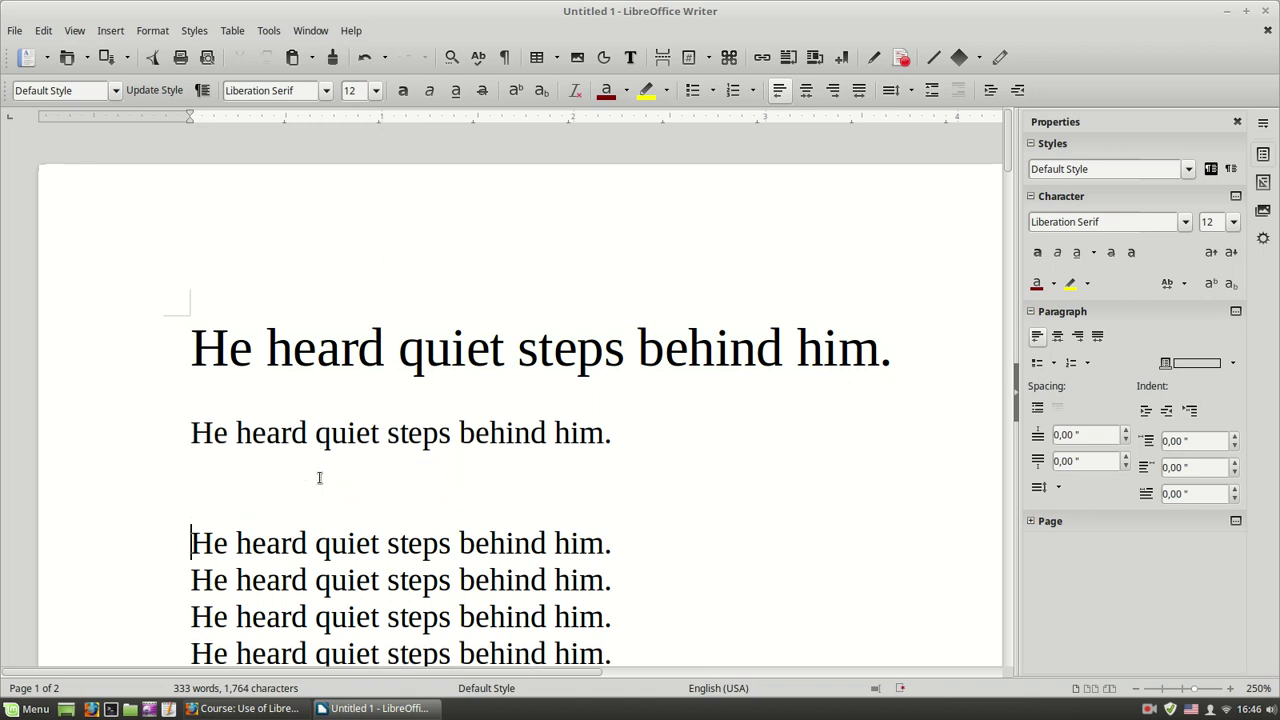
Make the whole second sentence on page 1 bold
{"action": "triple_click", "coordinate": [280, 432]}
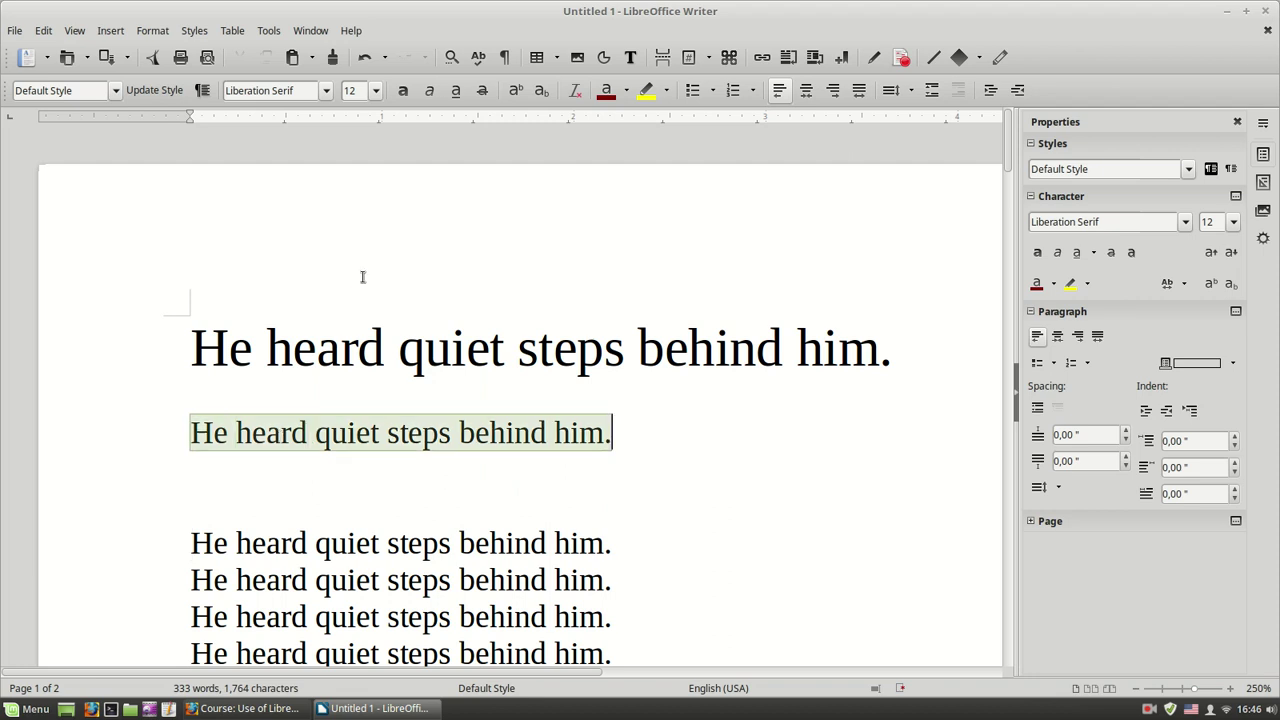
{"action": "left_click", "coordinate": [403, 92]}
{"action": "left_click", "coordinate": [224, 470]}
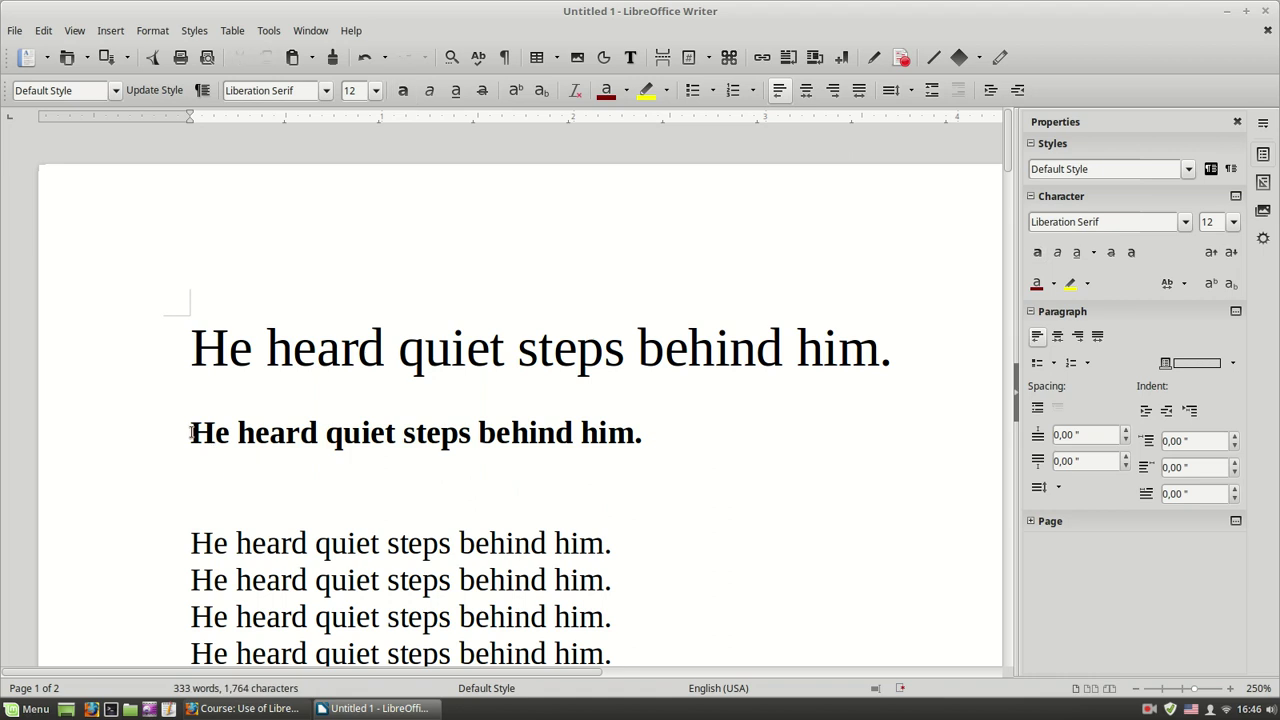
Remove one empty line below the bold sentence and insert an empty line after the third sentence
{"action": "left_click_drag", "start_coordinate": [191, 432], "coordinate": [642, 447]}
{"action": "left_click", "coordinate": [681, 453]}
{"action": "key", "text": "Delete"}
{"action": "key", "text": "Down"}
{"action": "key", "text": "Return"}
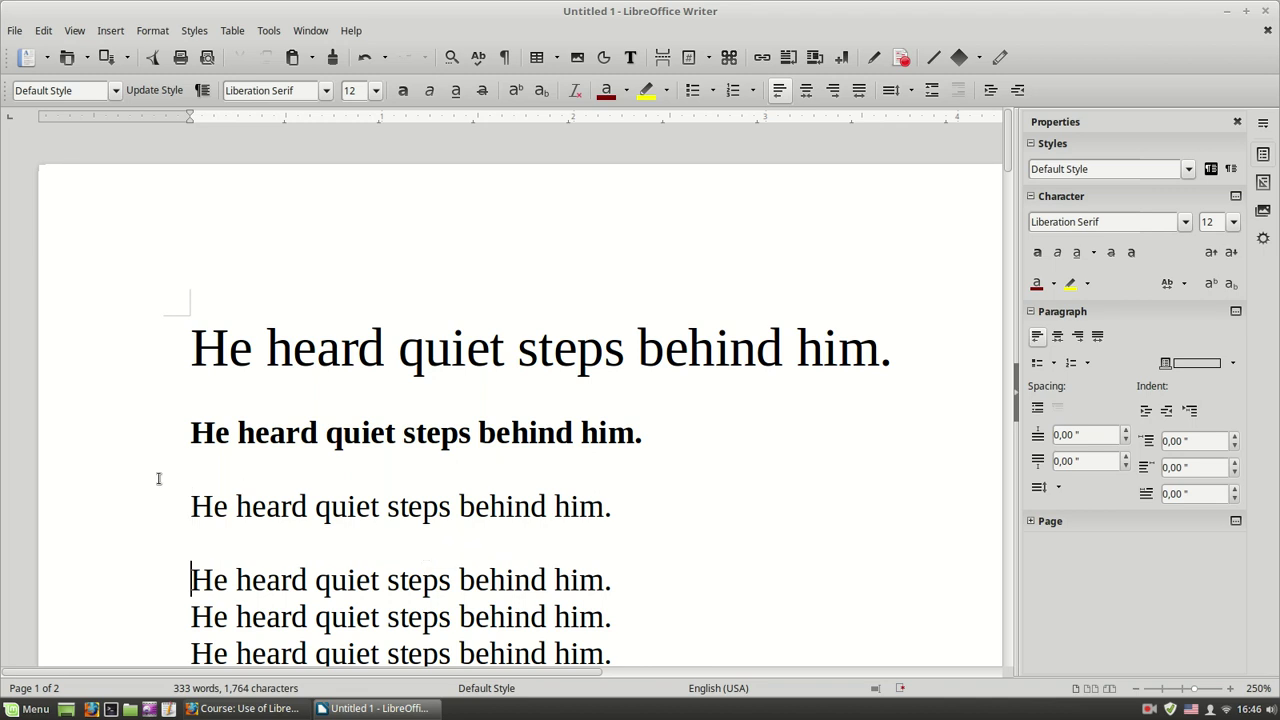
Select the whole third sentence on page 1 and make it italic
{"action": "scroll", "coordinate": [287, 422], "scroll_direction": "down", "scroll_amount": 3}
{"action": "scroll", "coordinate": [287, 422], "scroll_direction": "up", "scroll_amount": 2}
{"action": "triple_click", "coordinate": [430, 380]}
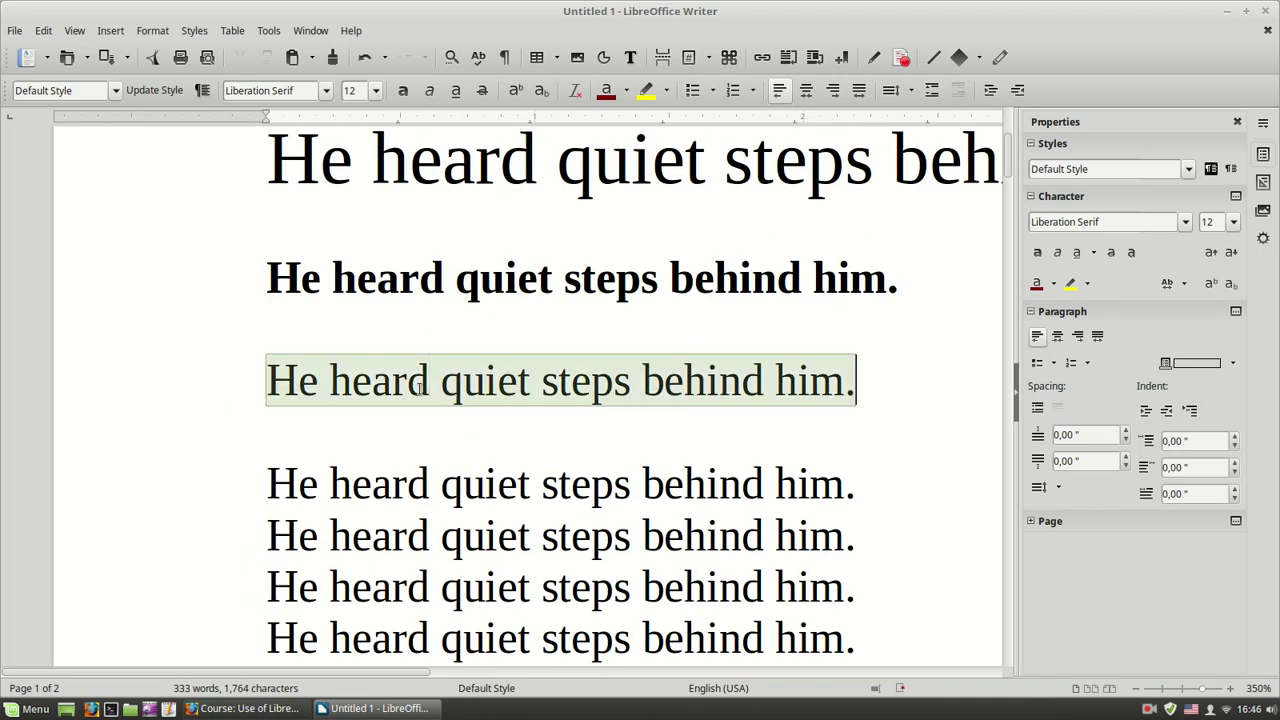
{"action": "left_click", "coordinate": [429, 90]}
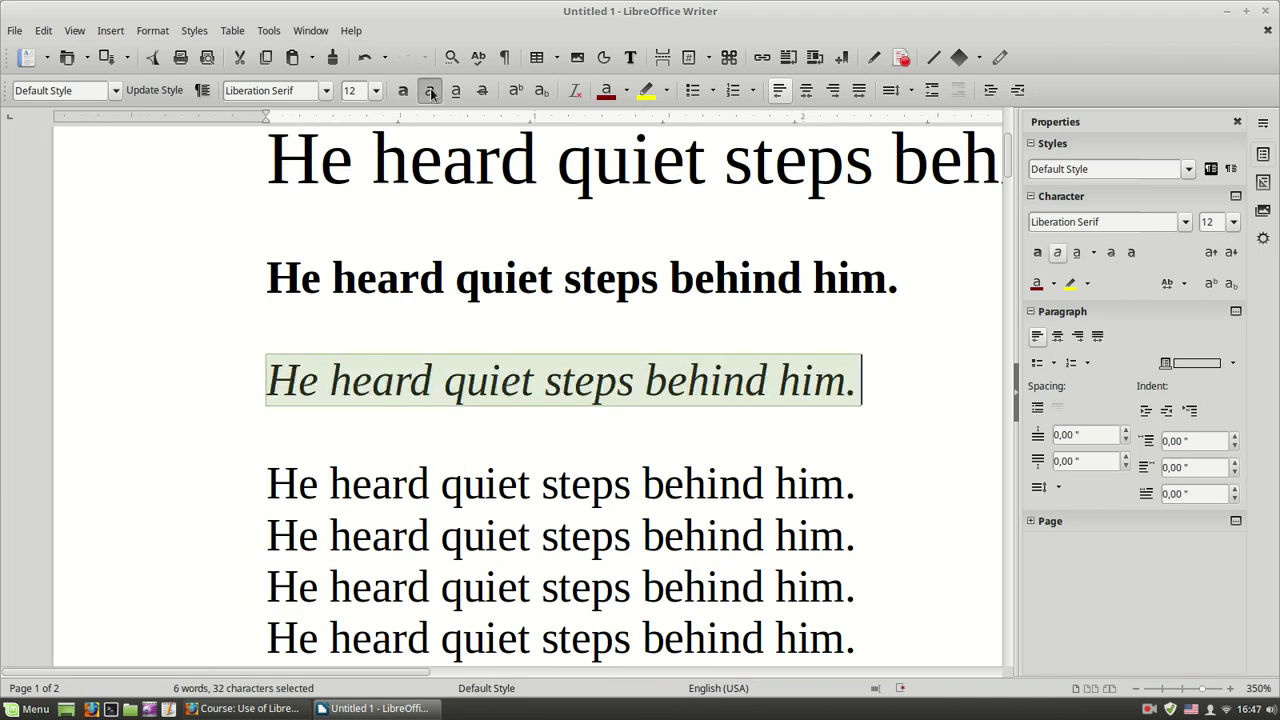
{"action": "left_click", "coordinate": [394, 478]}
Insert an empty line below the fourth sentence, and underline that entire sentence
{"action": "left_click", "coordinate": [265, 535]}
{"action": "key", "text": "Return"}
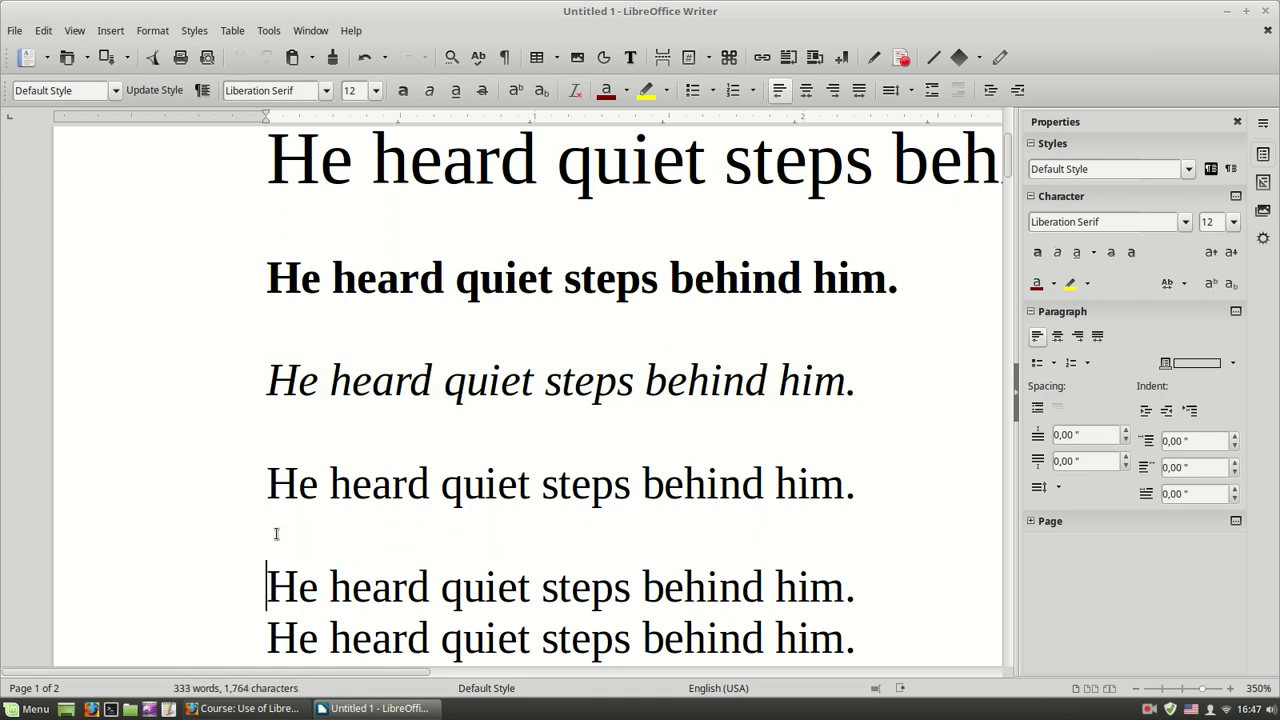
{"action": "scroll", "coordinate": [300, 535], "scroll_direction": "down", "scroll_amount": 2}
{"action": "triple_click", "coordinate": [423, 357]}
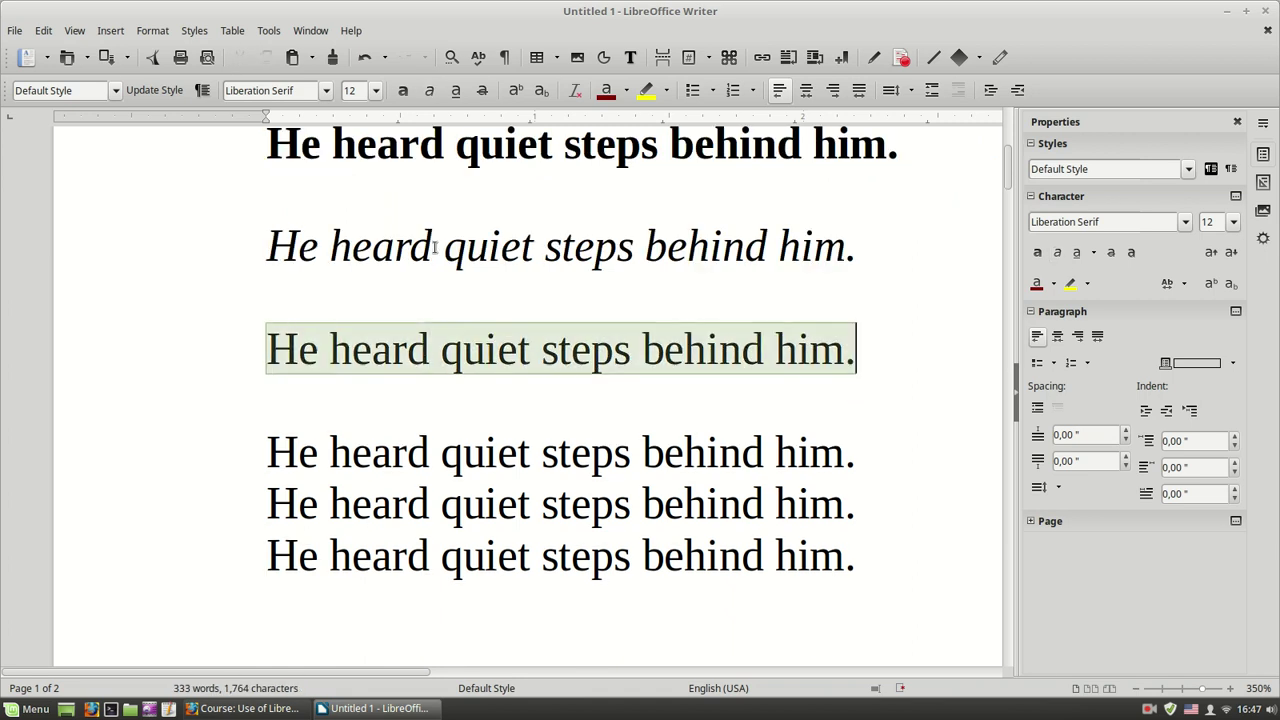
{"action": "left_click", "coordinate": [455, 90]}
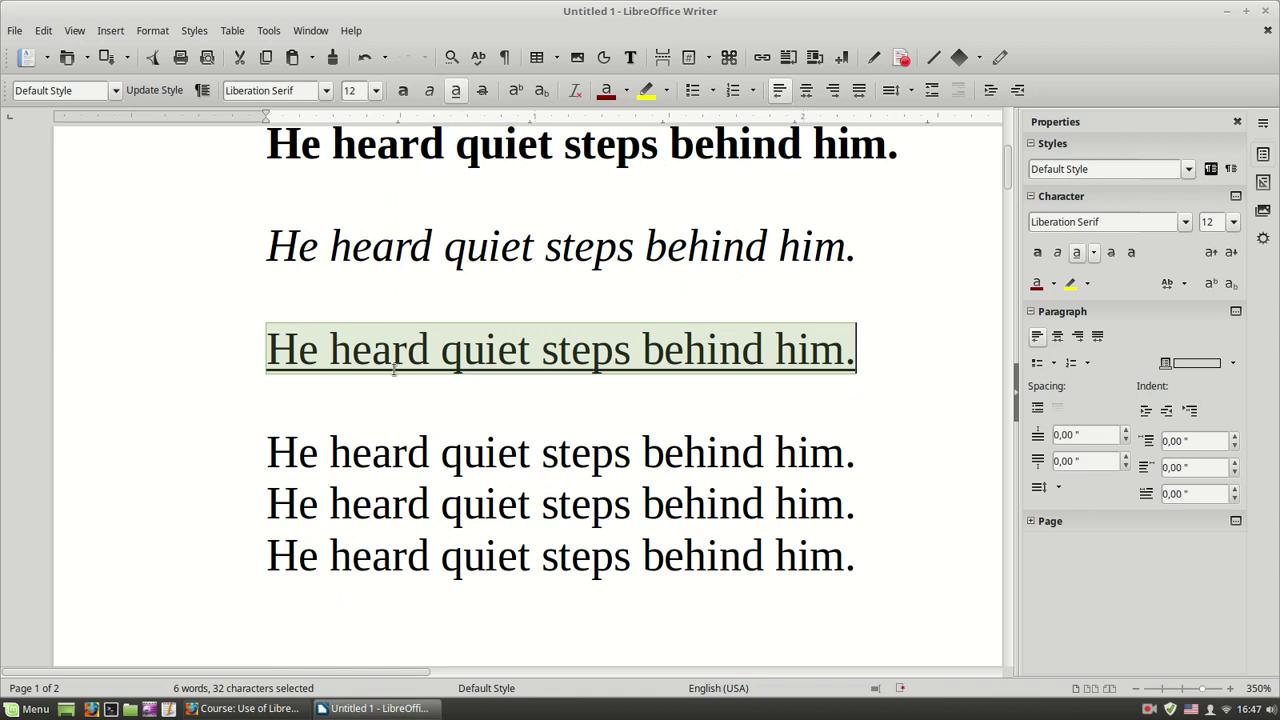
Insert an empty line below the fifth sentence, and apply strikethrough to that entire sentence
{"action": "left_click", "coordinate": [273, 492]}
{"action": "key", "text": "Return"}
{"action": "left_click", "coordinate": [276, 500]}
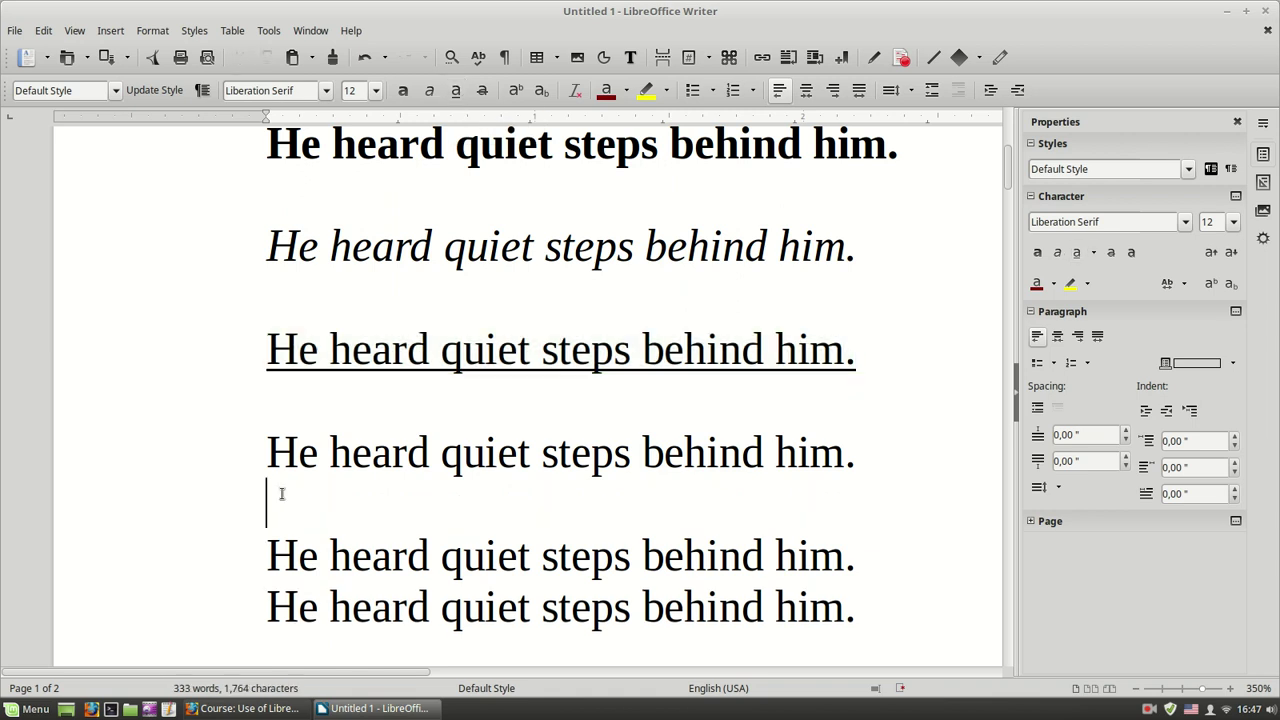
{"action": "scroll", "coordinate": [276, 502], "scroll_direction": "down", "scroll_amount": 3}
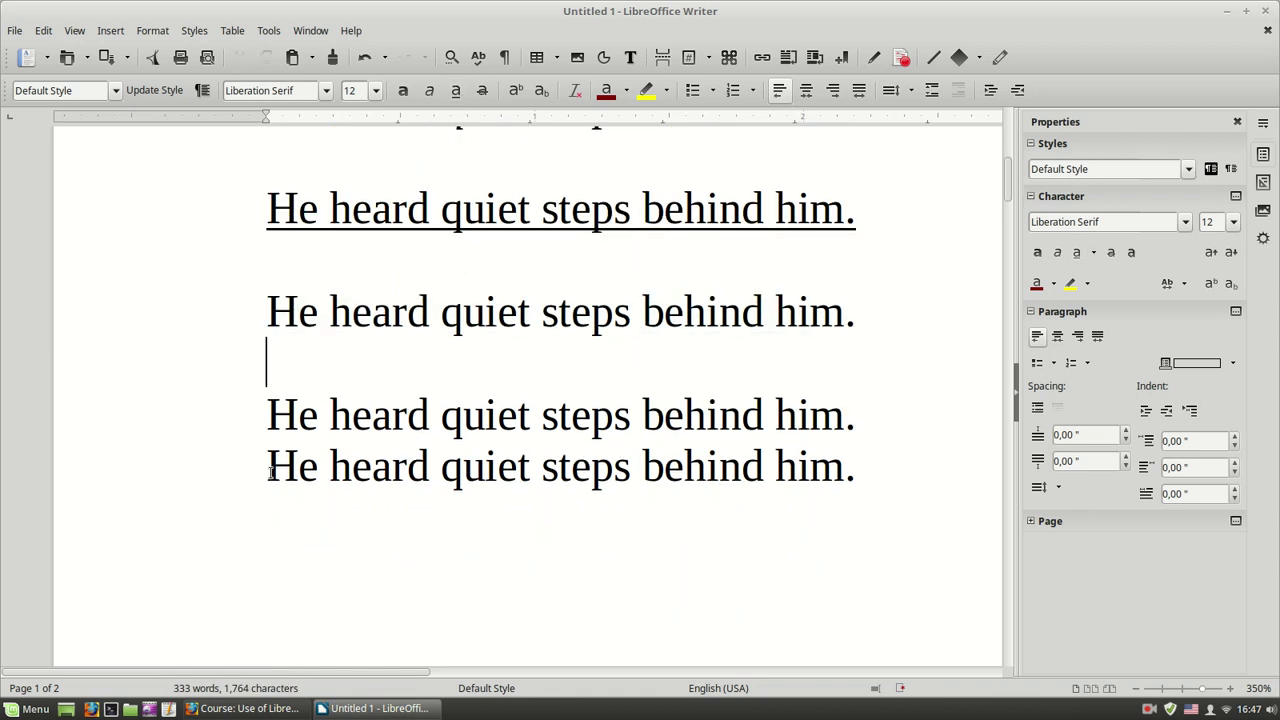
{"action": "double_click", "coordinate": [377, 305]}
{"action": "triple_click", "coordinate": [377, 300]}
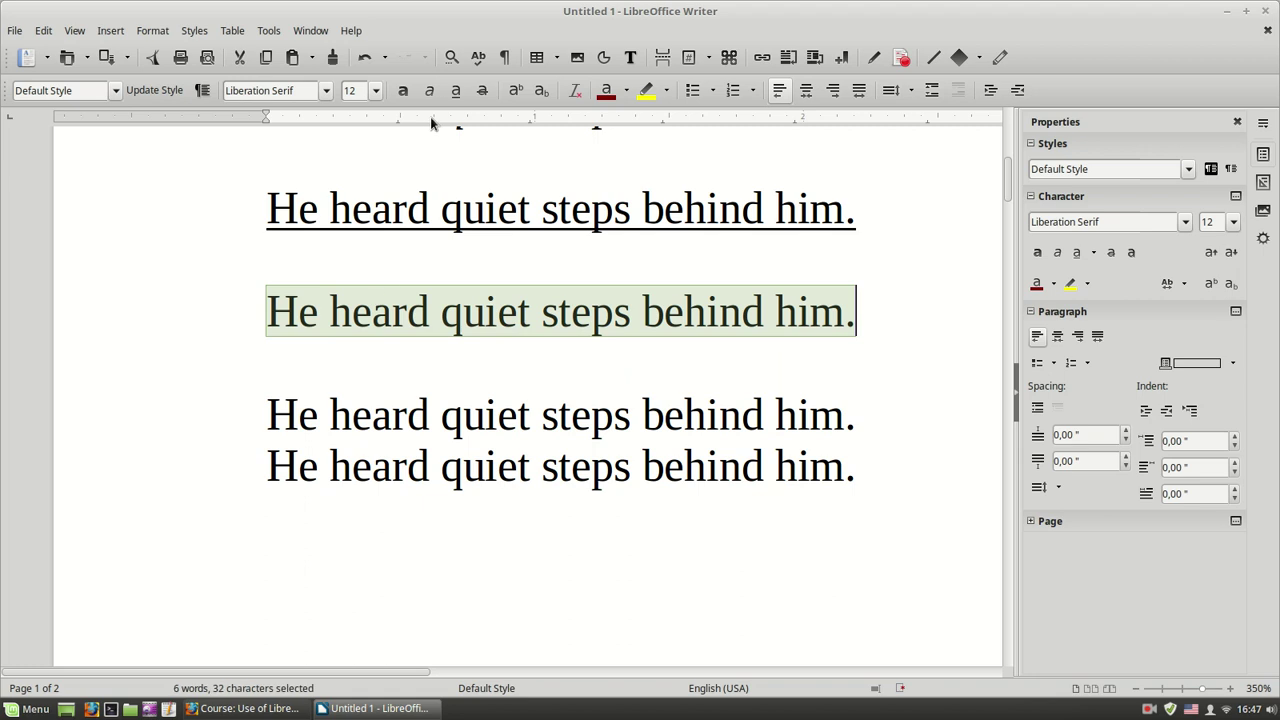
{"action": "left_click", "coordinate": [483, 91]}
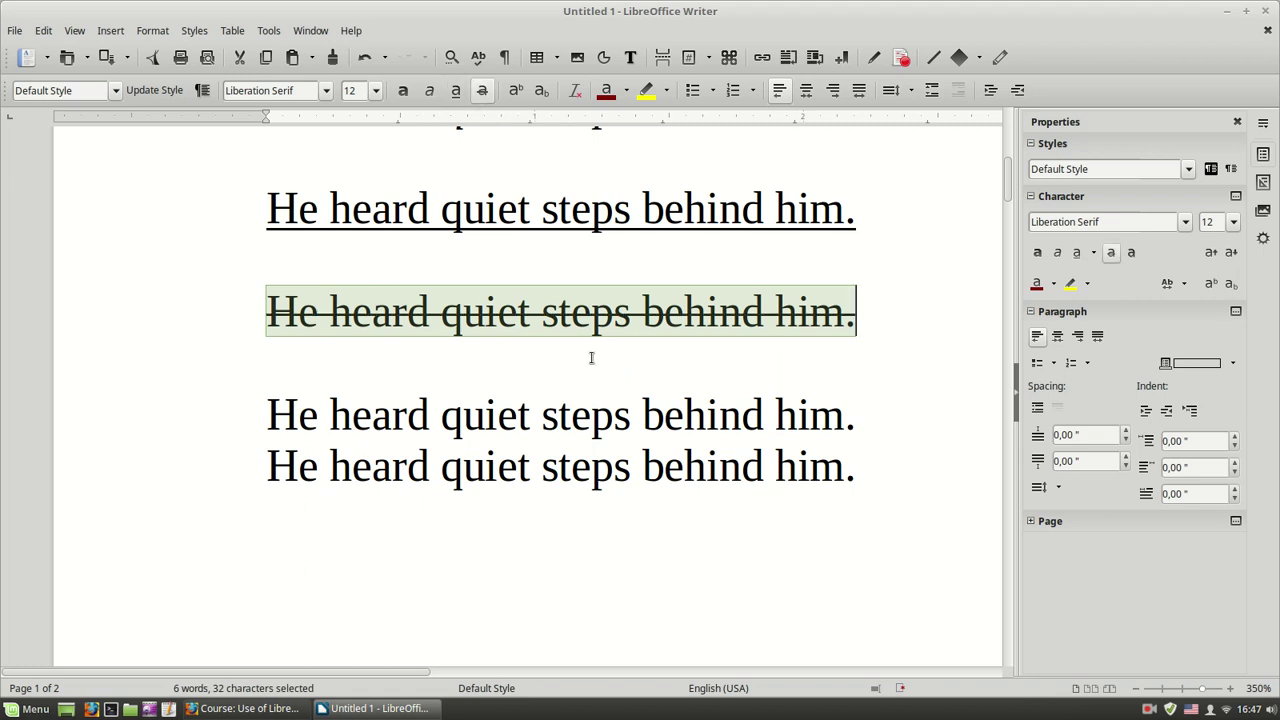
{"action": "left_click", "coordinate": [586, 367]}
Compare the bold, italic, underlined and struck-through sentences, placing the cursor in each to check which character formatting is active
{"action": "scroll", "coordinate": [586, 367], "scroll_direction": "up", "scroll_amount": 6}
{"action": "left_click", "coordinate": [490, 380]}
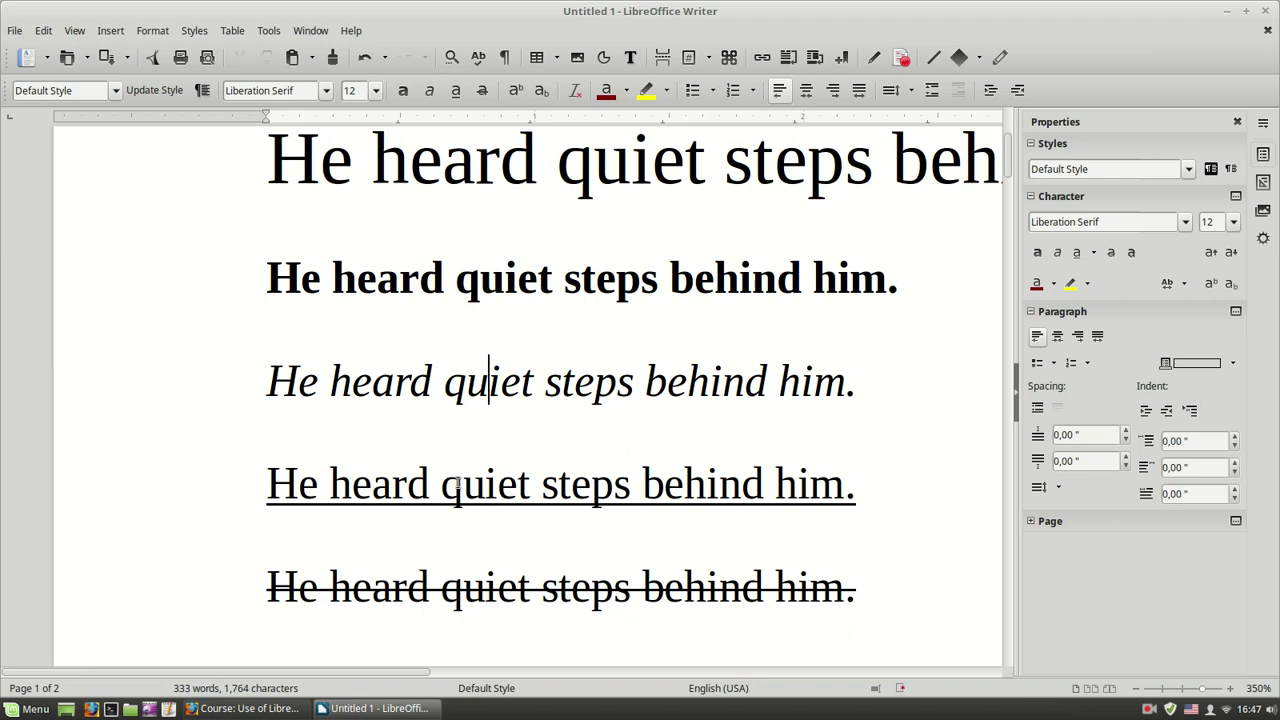
{"action": "left_click", "coordinate": [465, 495]}
{"action": "scroll", "coordinate": [490, 505], "scroll_direction": "down", "scroll_amount": 3}
{"action": "left_click", "coordinate": [433, 248]}
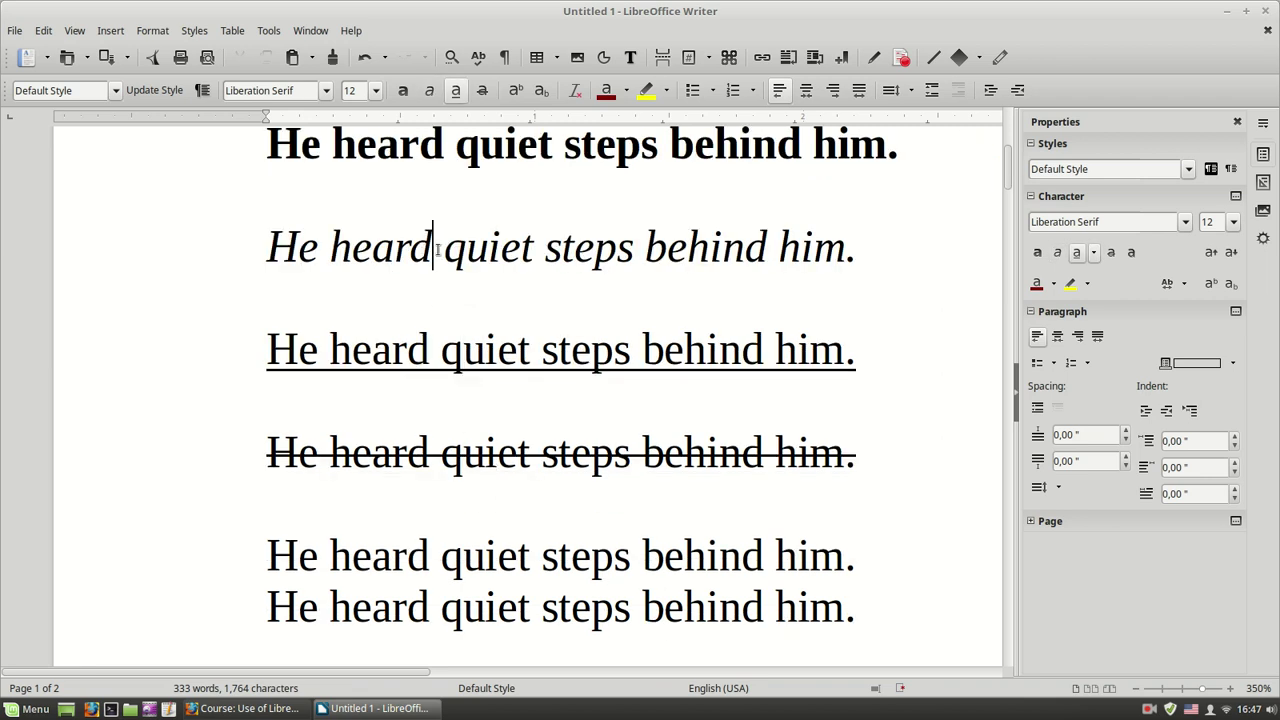
{"action": "left_click", "coordinate": [456, 162]}
{"action": "scroll", "coordinate": [456, 164], "scroll_direction": "up", "scroll_amount": 3}
{"action": "left_click", "coordinate": [436, 408]}
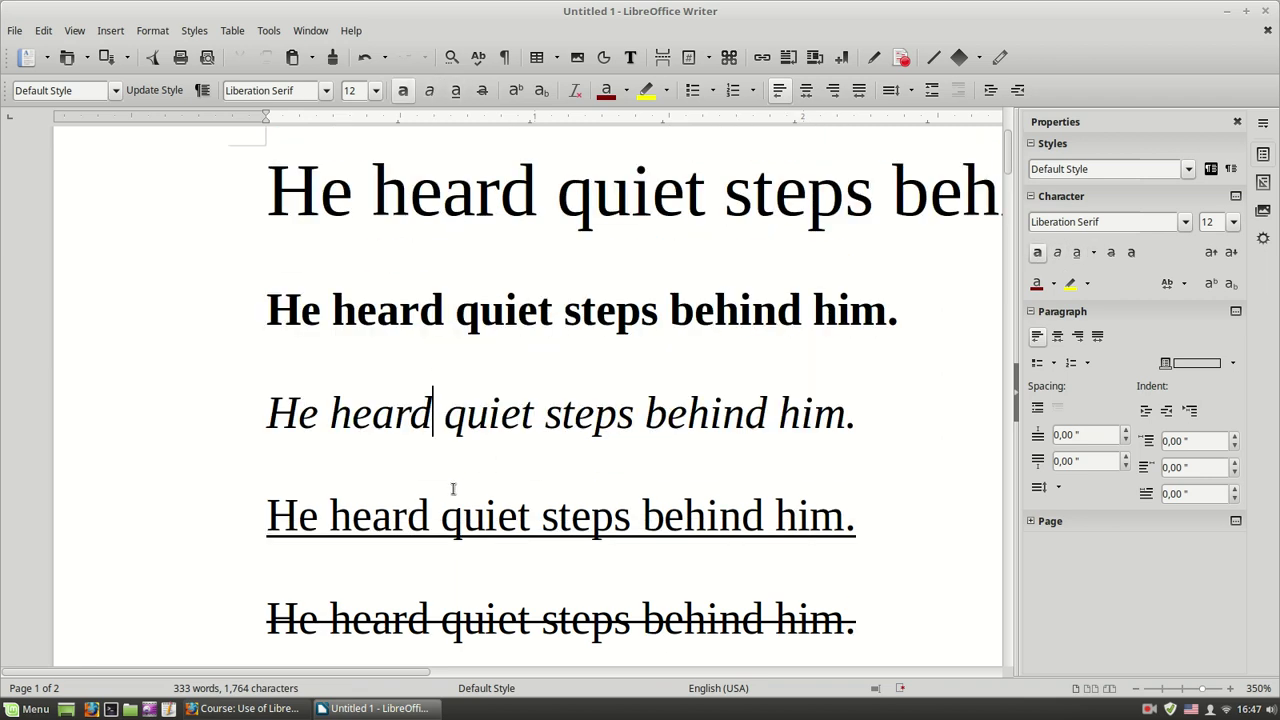
{"action": "left_click", "coordinate": [445, 517]}
{"action": "left_click", "coordinate": [432, 615]}
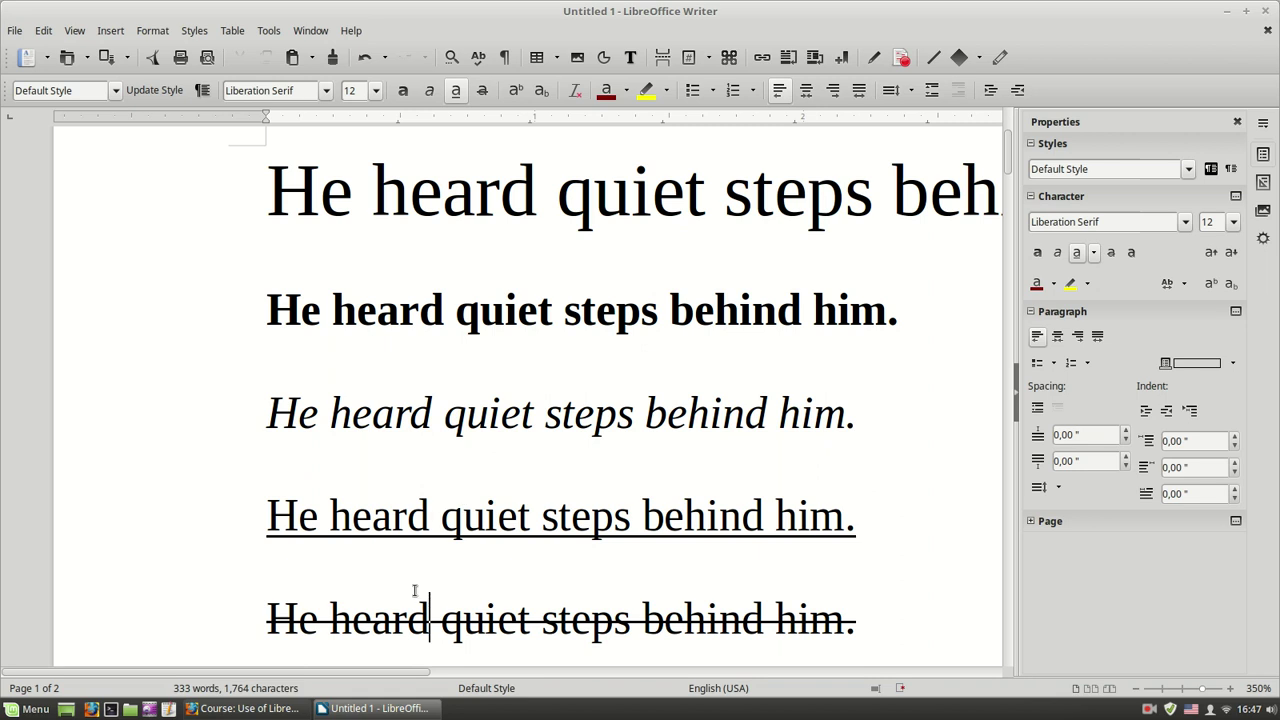
{"action": "scroll", "coordinate": [279, 425], "scroll_direction": "down", "scroll_amount": 3}
{"action": "scroll", "coordinate": [469, 335], "scroll_direction": "up", "scroll_amount": 2}
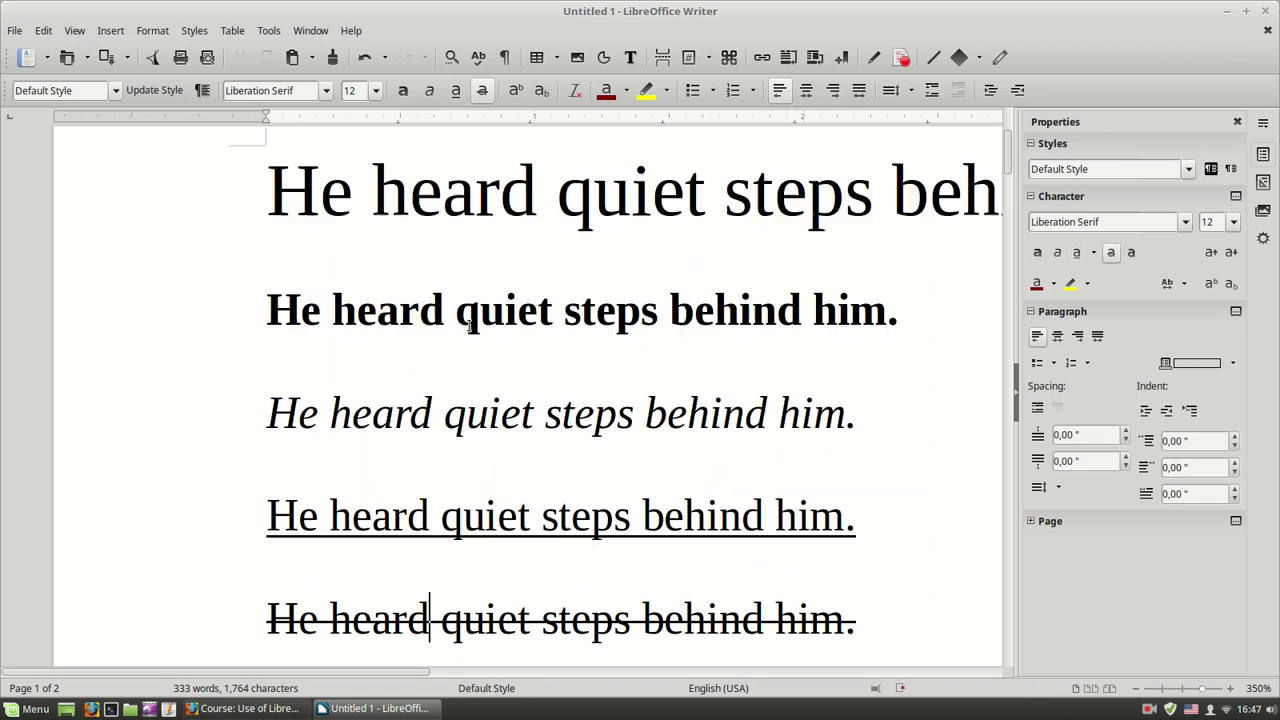
{"action": "scroll", "coordinate": [469, 335], "scroll_direction": "down", "scroll_amount": 2}
{"action": "scroll", "coordinate": [469, 335], "scroll_direction": "down", "scroll_amount": 2}
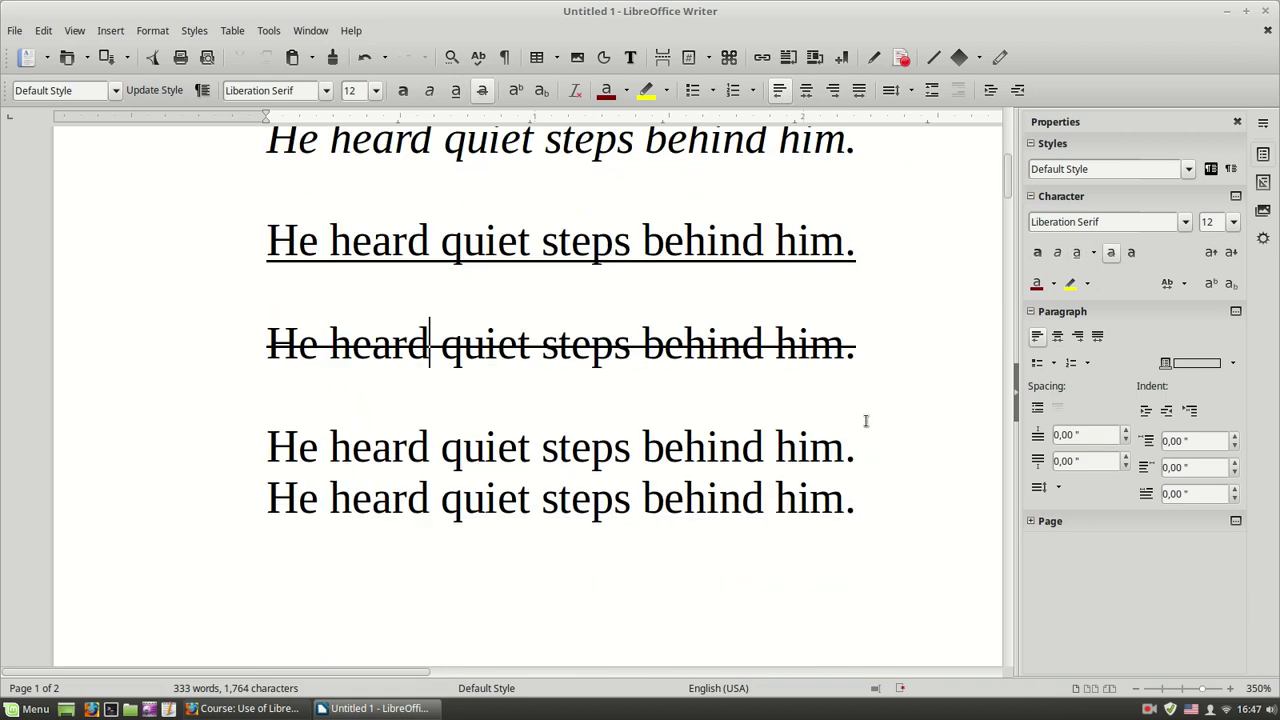
{"action": "left_click", "coordinate": [873, 362]}
{"action": "key", "text": "Return"}
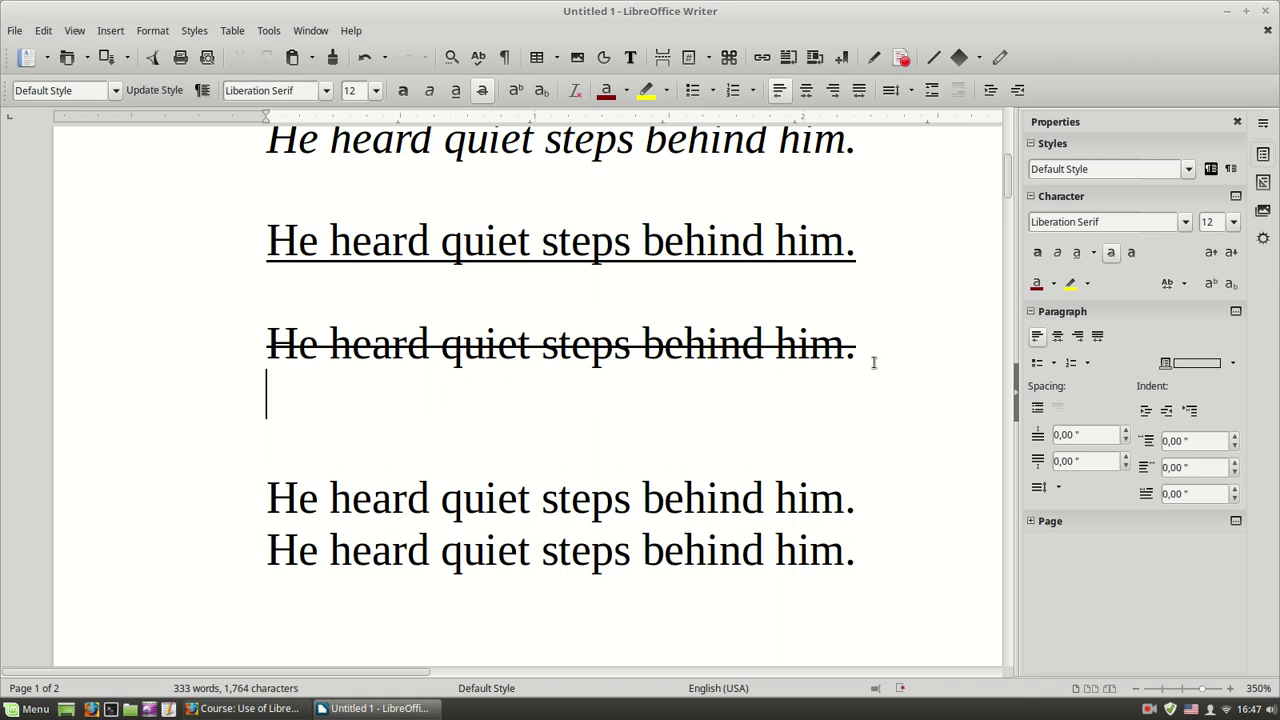
{"action": "key", "text": "Return"}
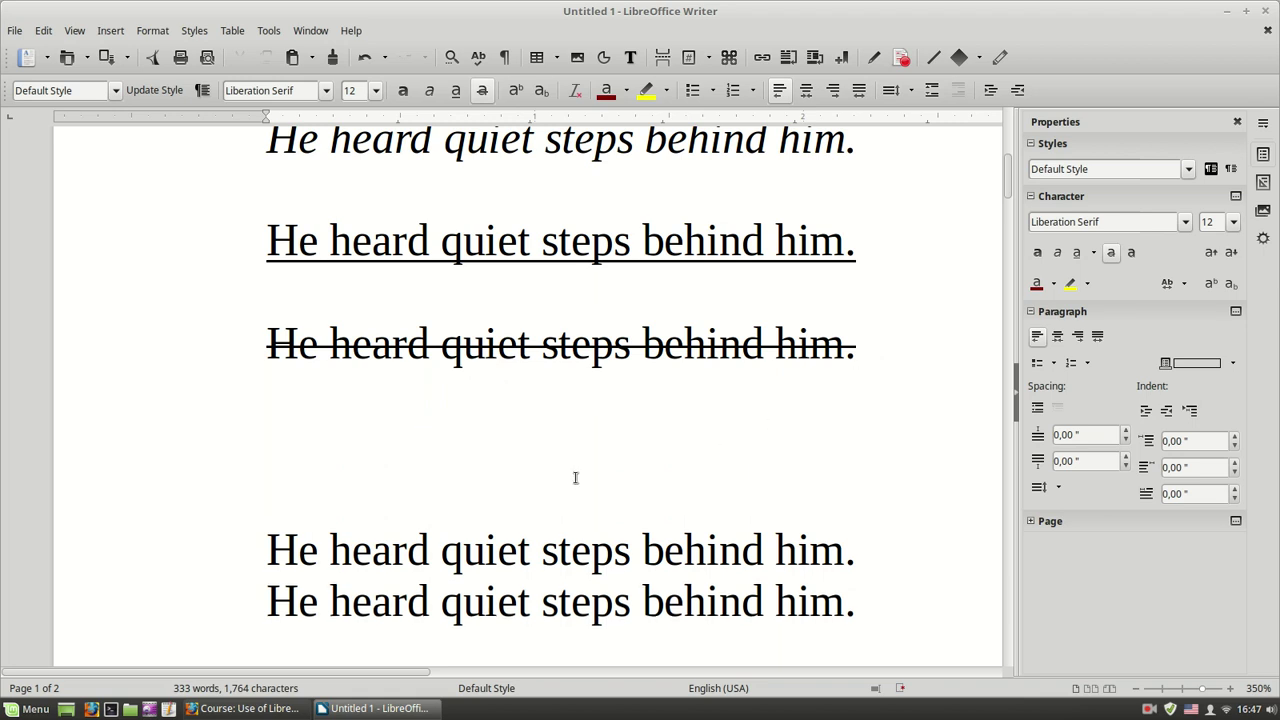
{"action": "key", "text": "Delete"}
{"action": "key", "text": "Delete"}
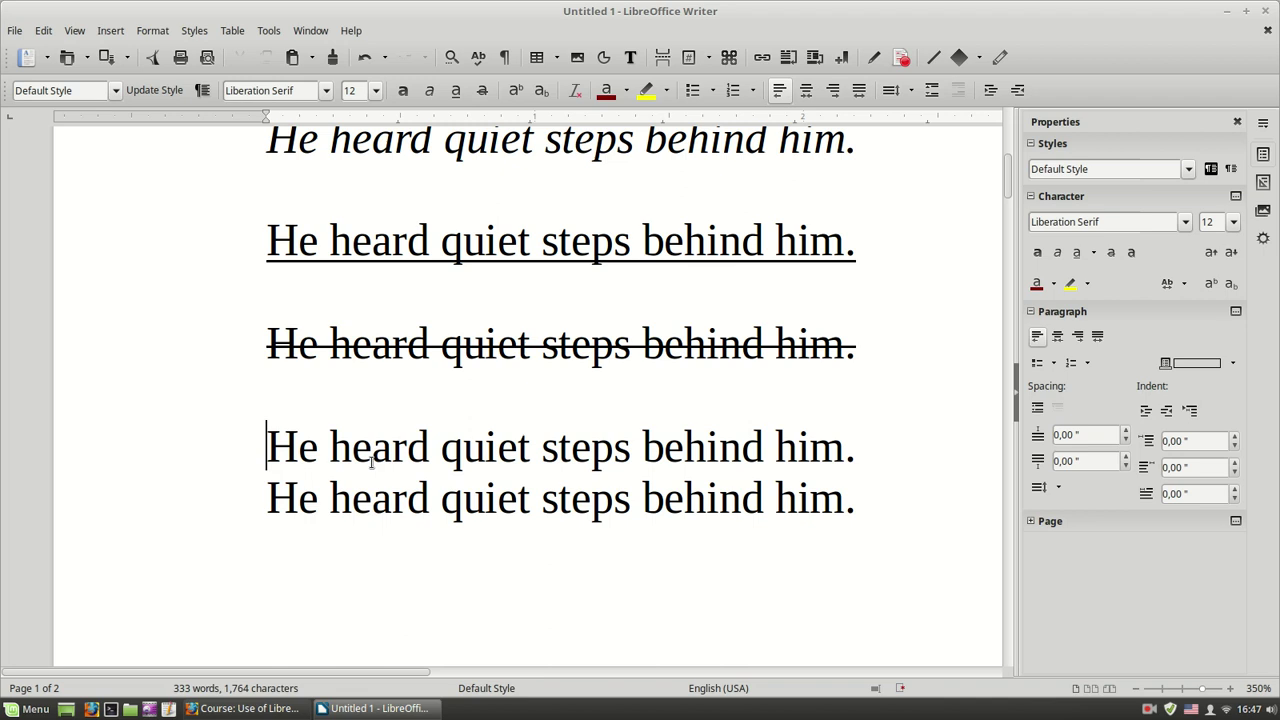
Insert two empty lines between the sixth sentence and the last one on page 1
{"action": "key", "text": "Down"}
{"action": "key", "text": "Return"}
{"action": "key", "text": "Return"}
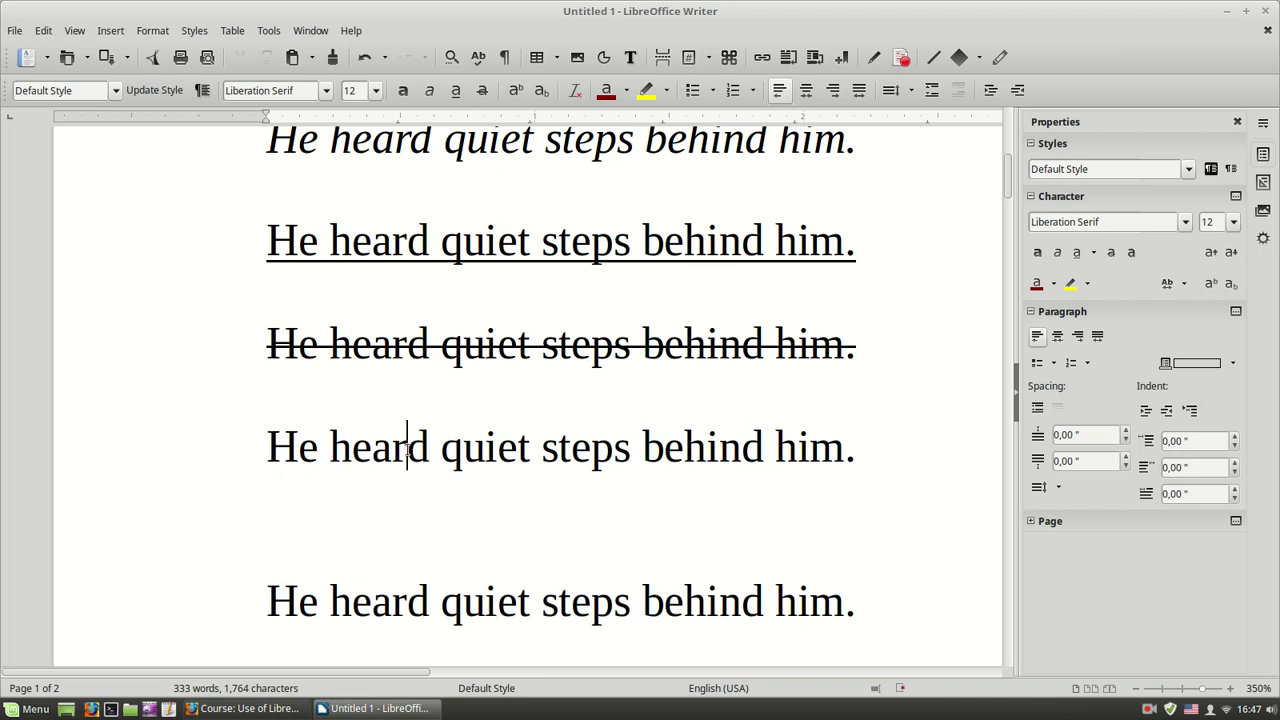
Apply bold, italic, underline and strikethrough together to the whole sixth sentence
{"action": "triple_click", "coordinate": [408, 452]}
{"action": "left_click", "coordinate": [404, 91]}
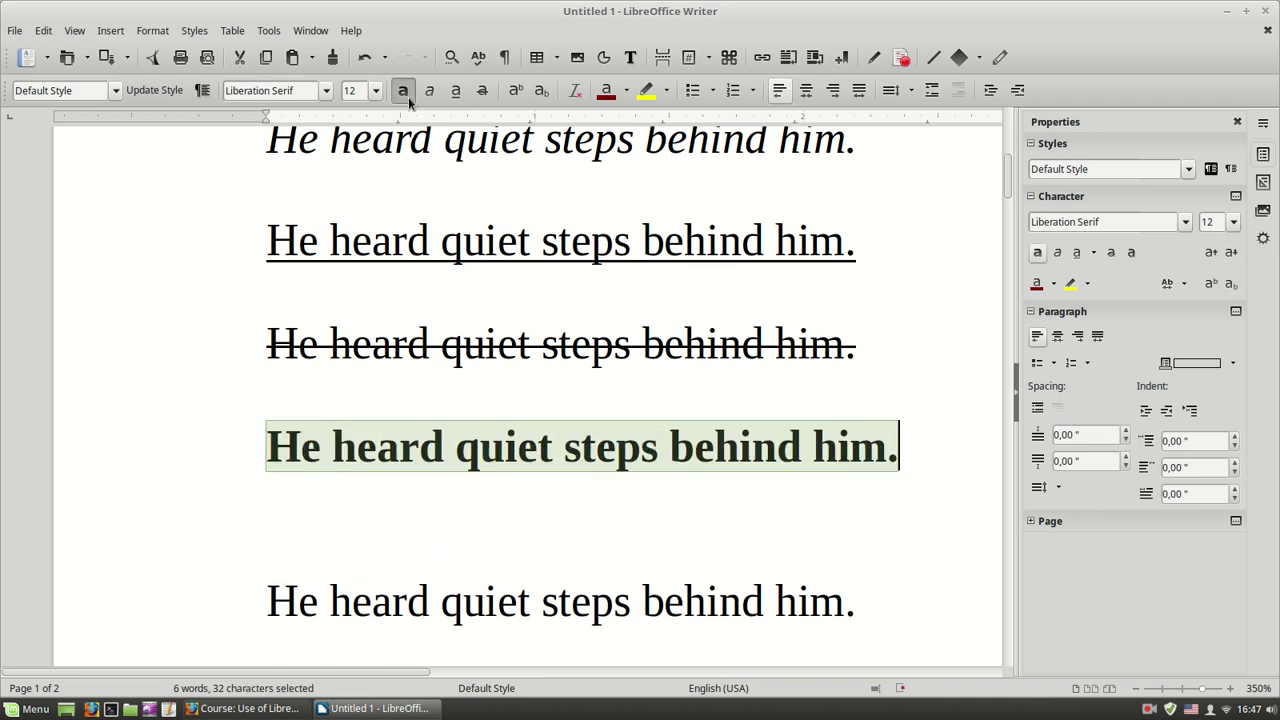
{"action": "left_click", "coordinate": [430, 92]}
{"action": "left_click", "coordinate": [458, 93]}
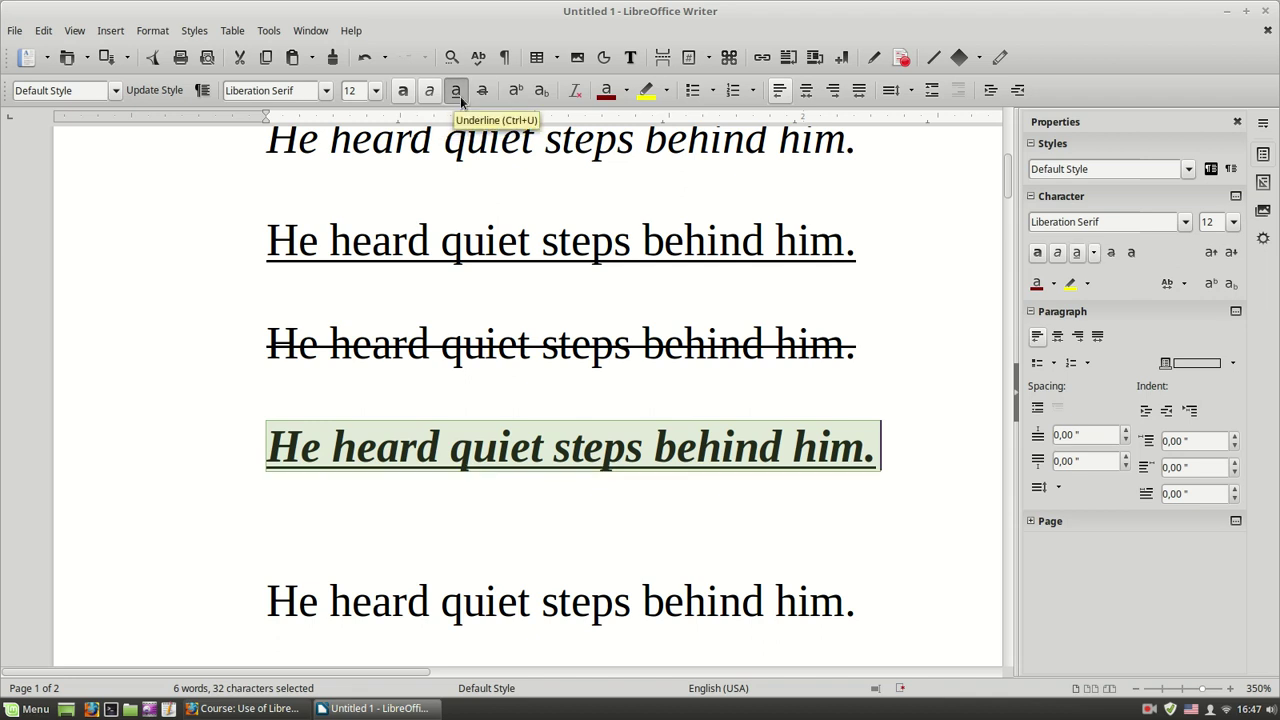
{"action": "left_click", "coordinate": [479, 92]}
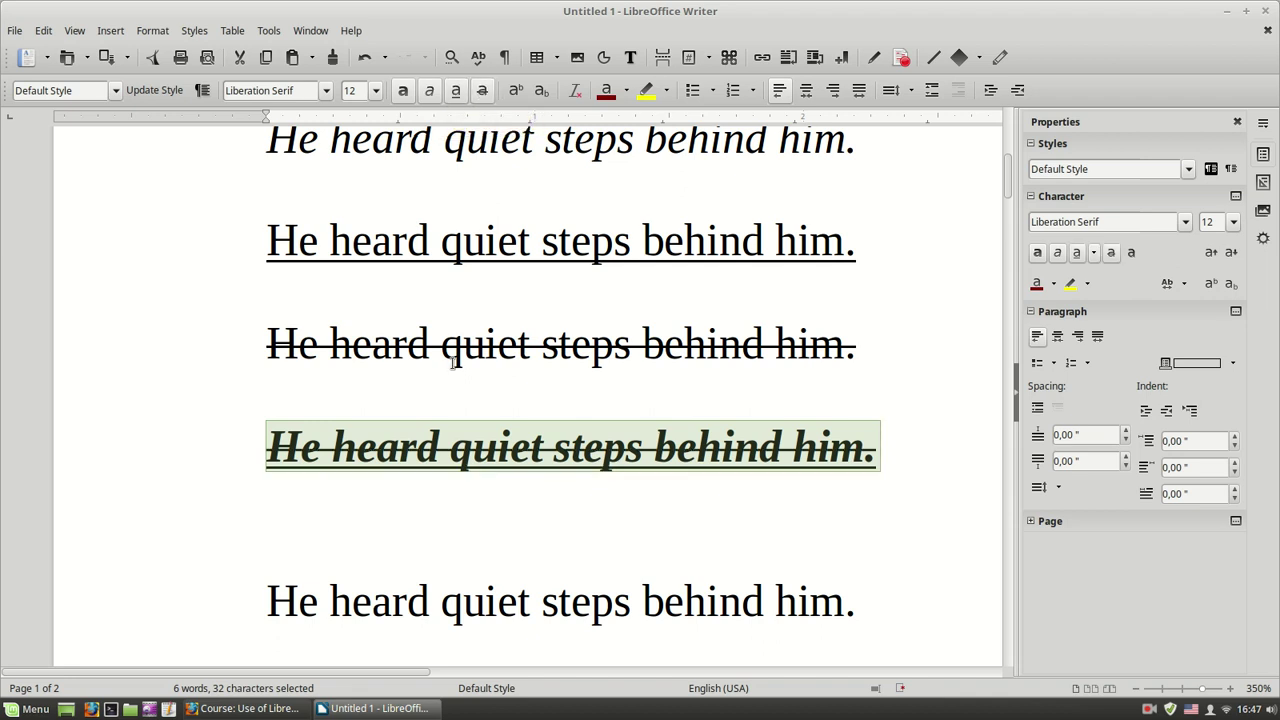
{"action": "left_click", "coordinate": [476, 416]}
{"action": "left_click", "coordinate": [477, 447]}
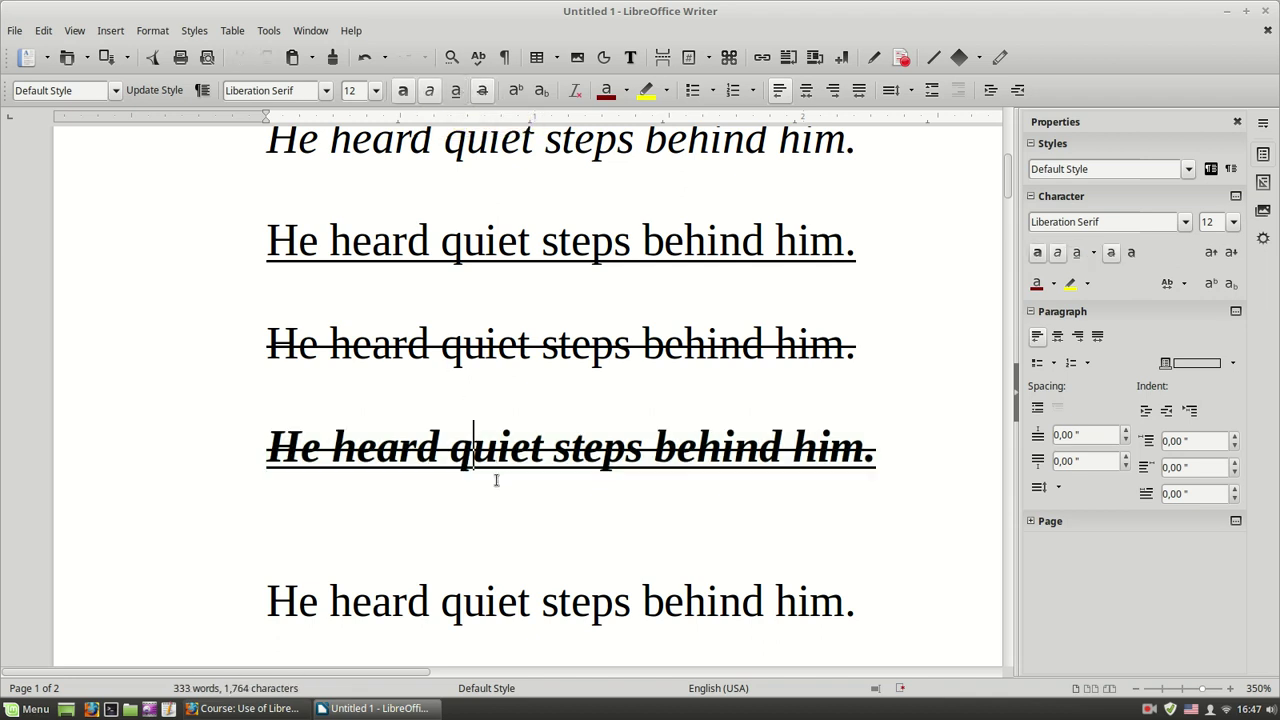
Remove bold, italic, underline and strikethrough one after another from the whole sixth sentence
{"action": "key", "text": "Home"}
{"action": "key", "text": "shift+End"}
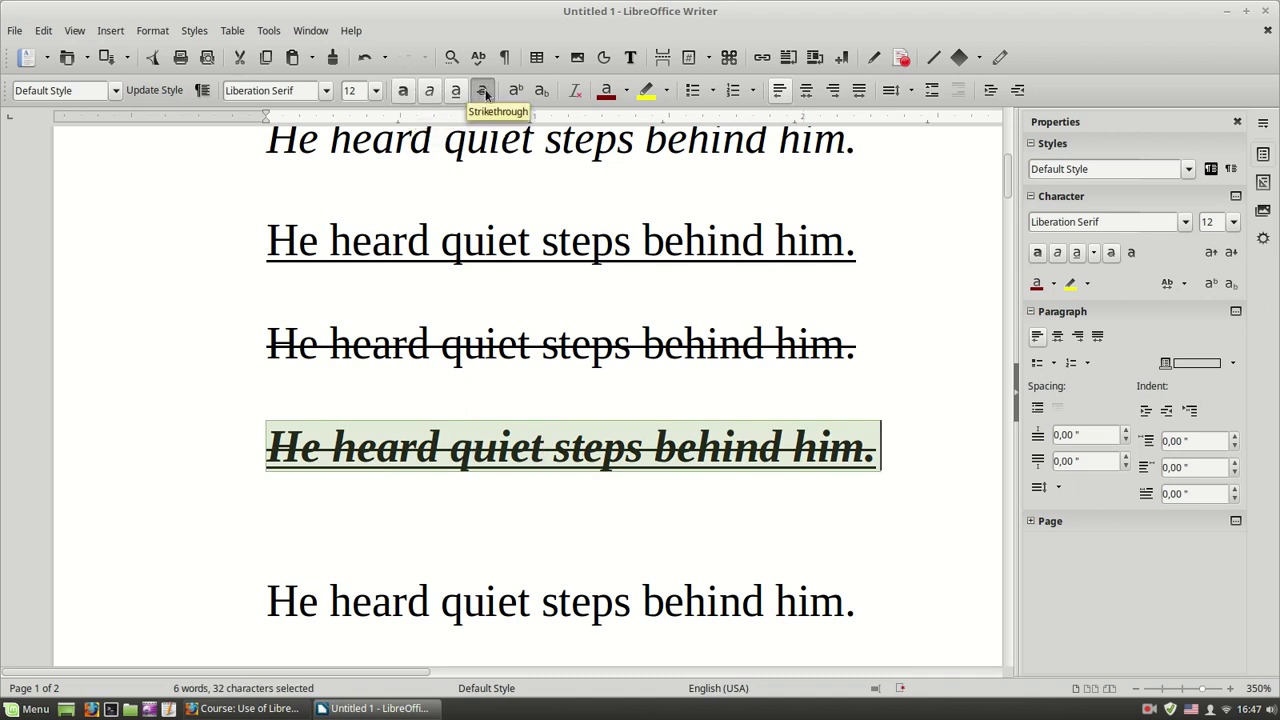
{"action": "left_click", "coordinate": [403, 92]}
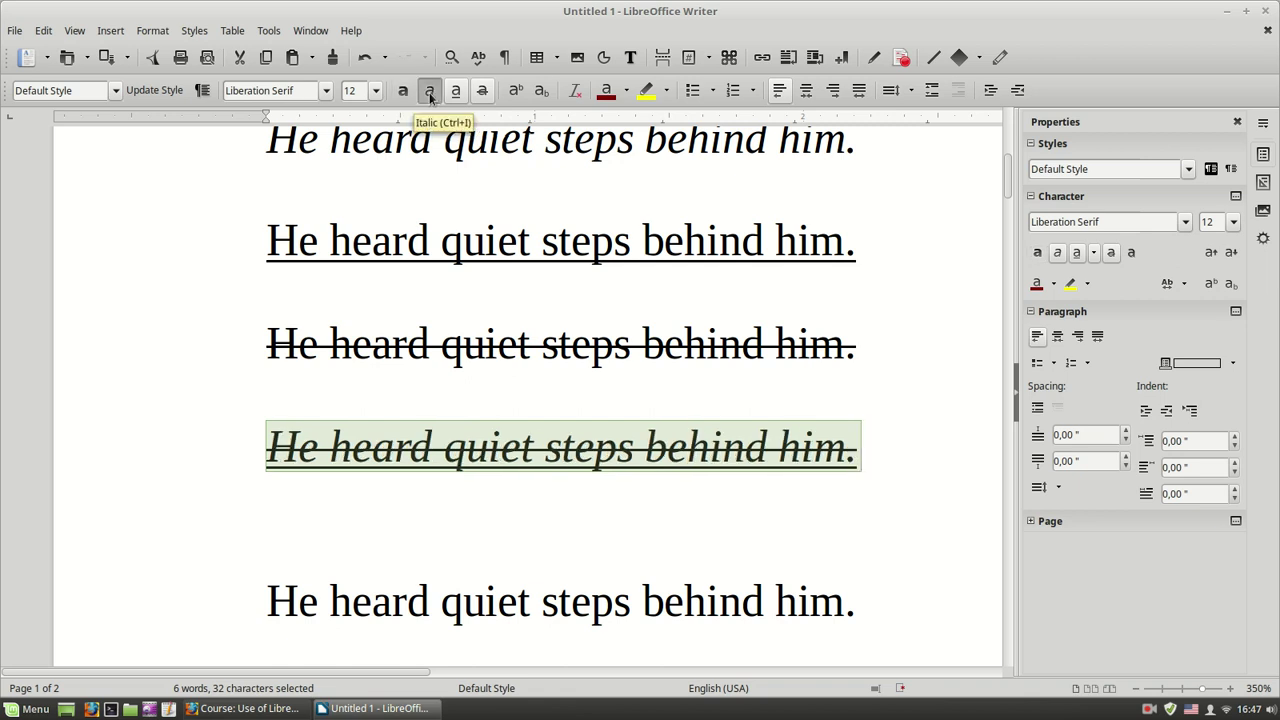
{"action": "left_click", "coordinate": [429, 92]}
{"action": "left_click", "coordinate": [455, 92]}
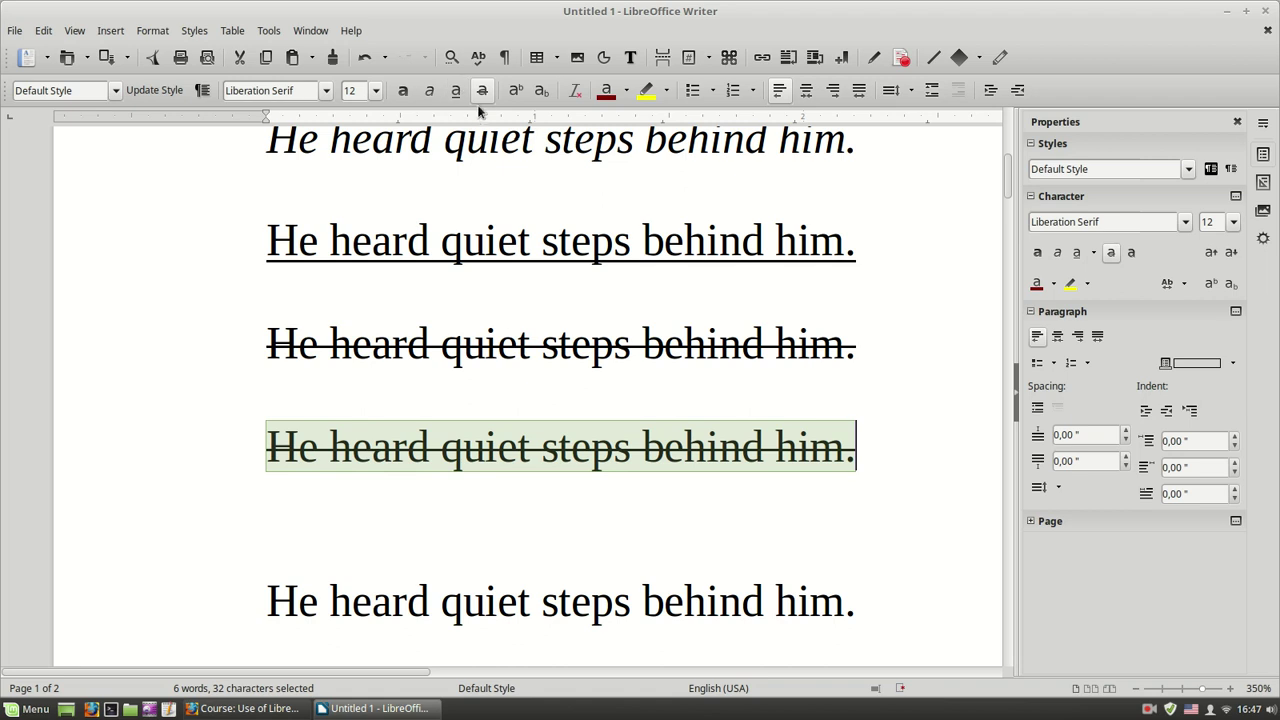
{"action": "left_click", "coordinate": [481, 92]}
Reapply strikethrough, underline, italic and bold to the sixth sentence
{"action": "left_click", "coordinate": [475, 94]}
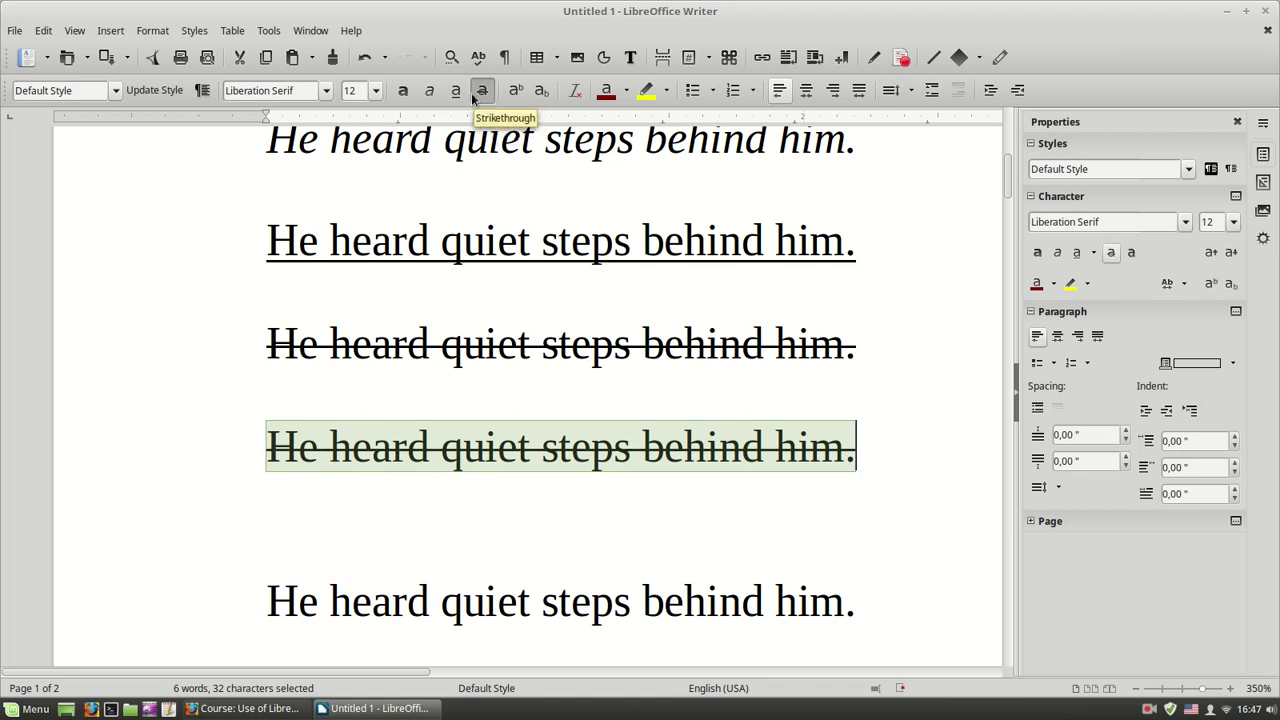
{"action": "left_click", "coordinate": [455, 92]}
{"action": "left_click", "coordinate": [429, 92]}
{"action": "left_click", "coordinate": [403, 92]}
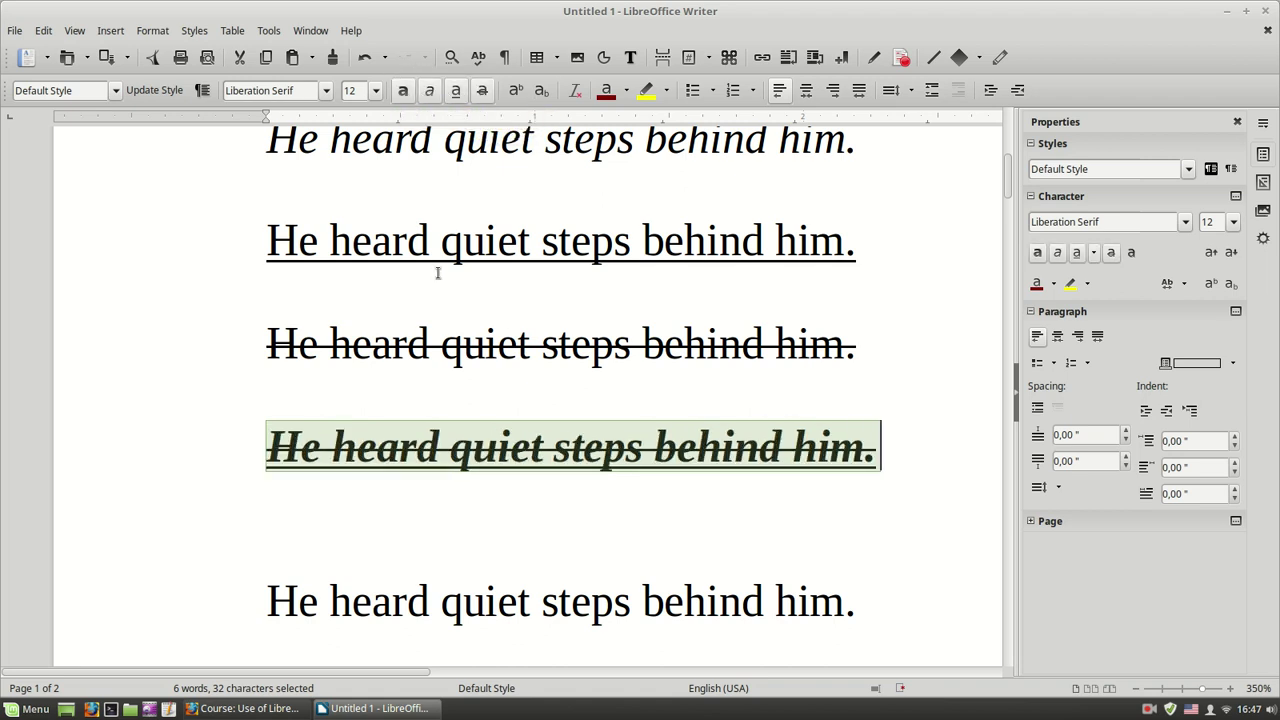
Delete one of the two empty lines between the sixth sentence and the last sentence on page 1
{"action": "left_click", "coordinate": [286, 388]}
{"action": "scroll", "coordinate": [284, 390], "scroll_direction": "down", "scroll_amount": 2}
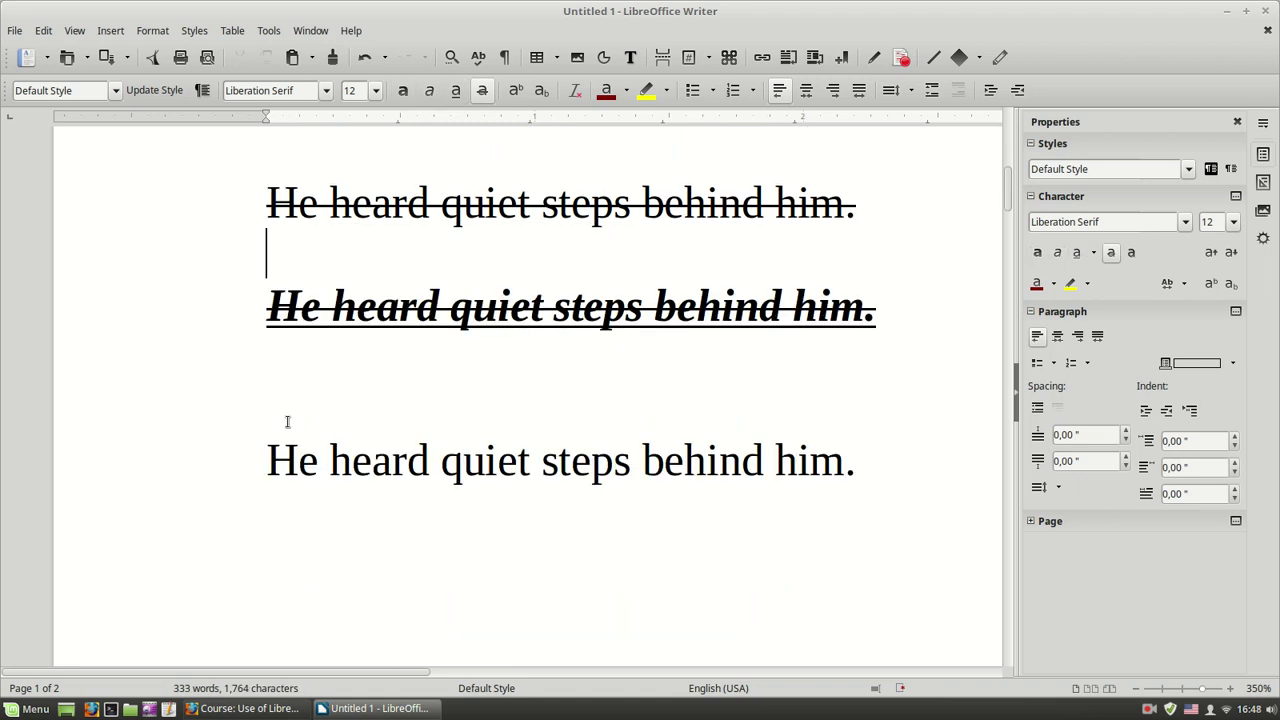
{"action": "left_click", "coordinate": [257, 405]}
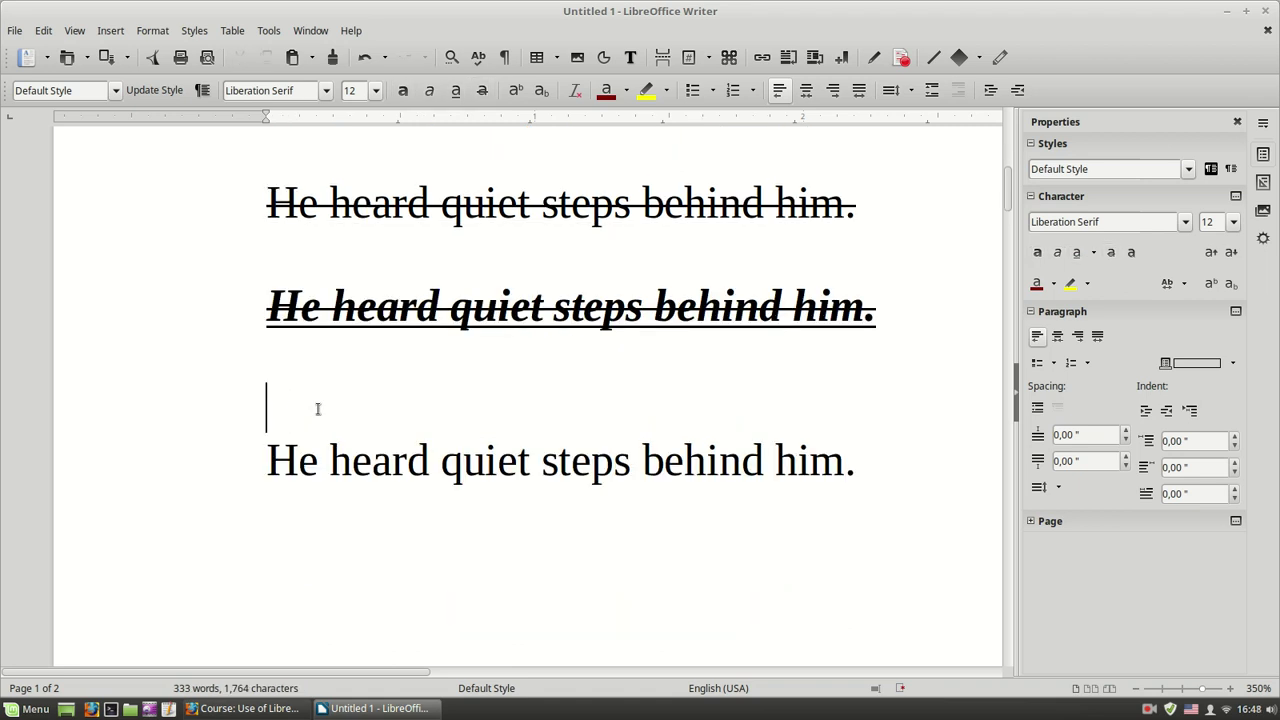
{"action": "key", "text": "Delete"}
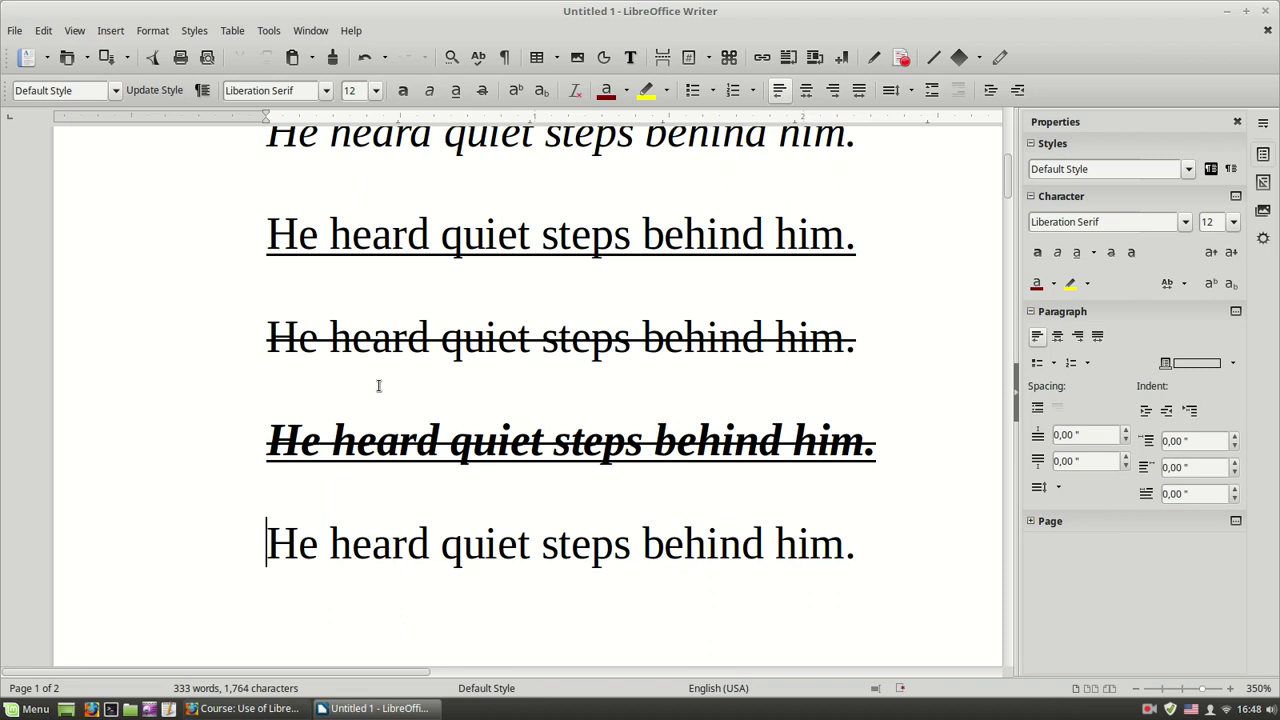
{"action": "scroll", "coordinate": [380, 386], "scroll_direction": "up", "scroll_amount": 2}
Set the sixth sentence's font to Ani and clear all direct formatting from that sentence
{"action": "triple_click", "coordinate": [452, 440]}
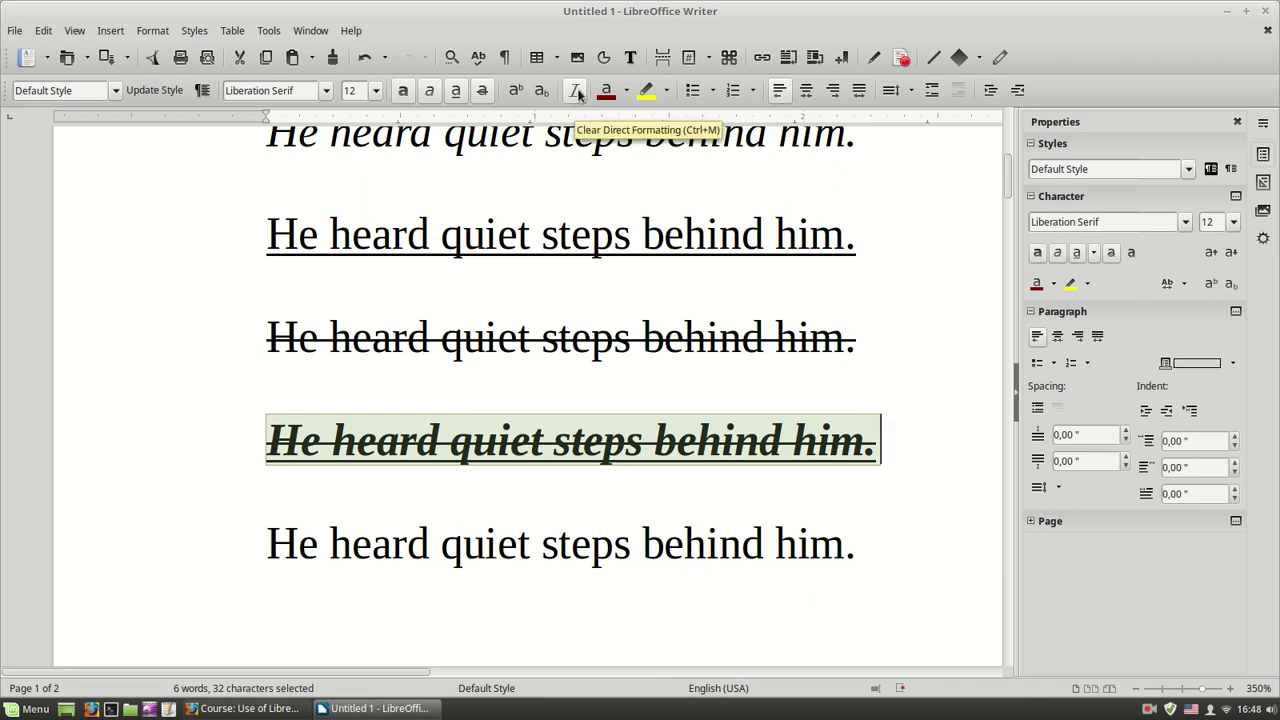
{"action": "triple_click", "coordinate": [452, 440]}
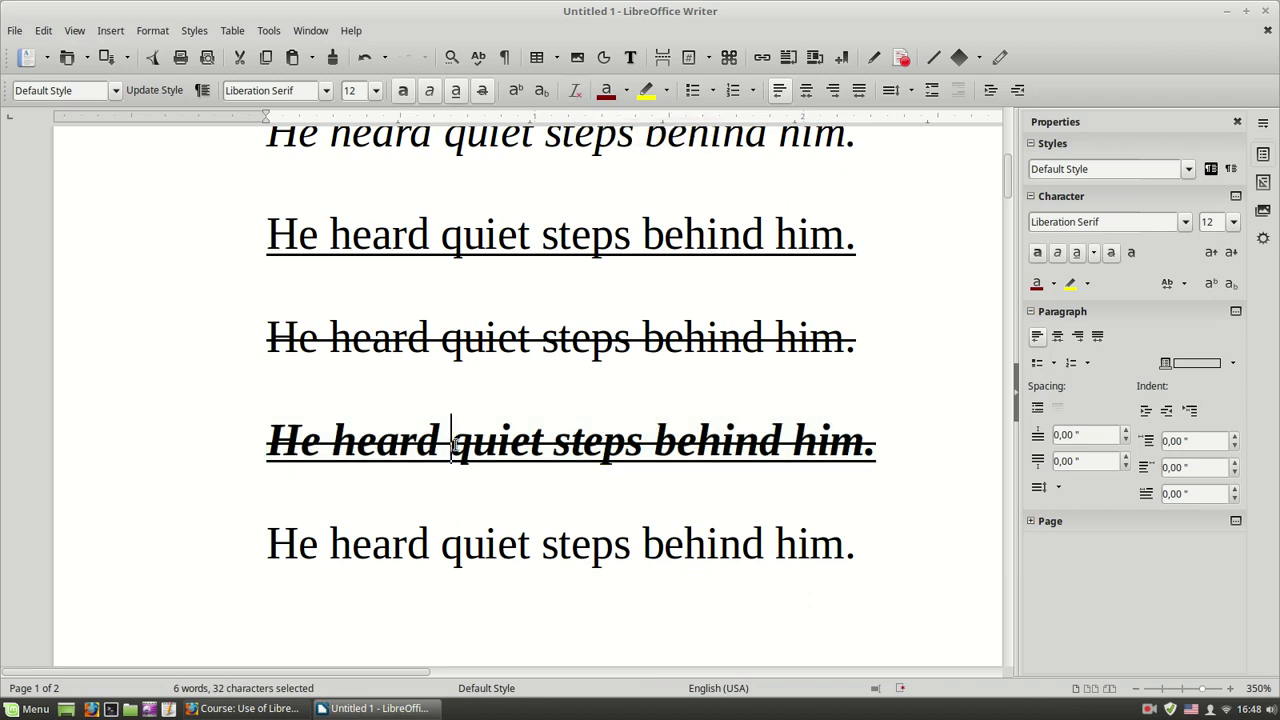
{"action": "left_click", "coordinate": [325, 90]}
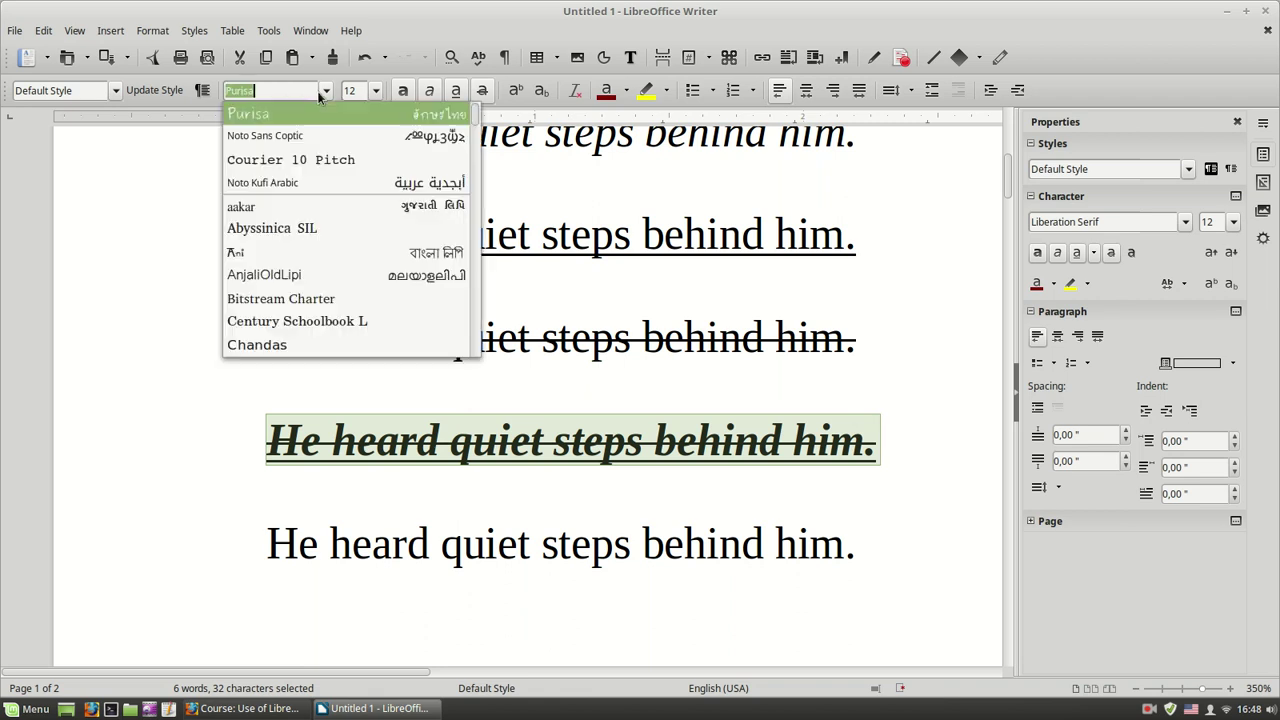
{"action": "left_click", "coordinate": [271, 235]}
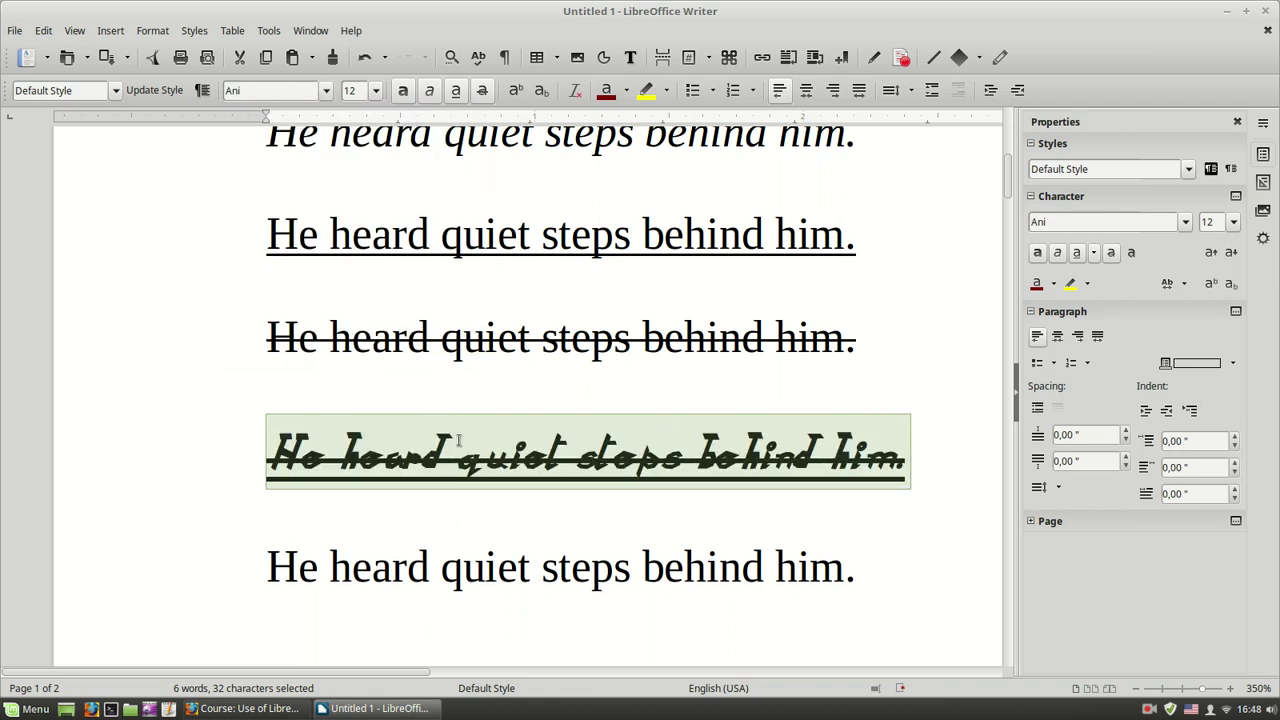
{"action": "left_click", "coordinate": [578, 95]}
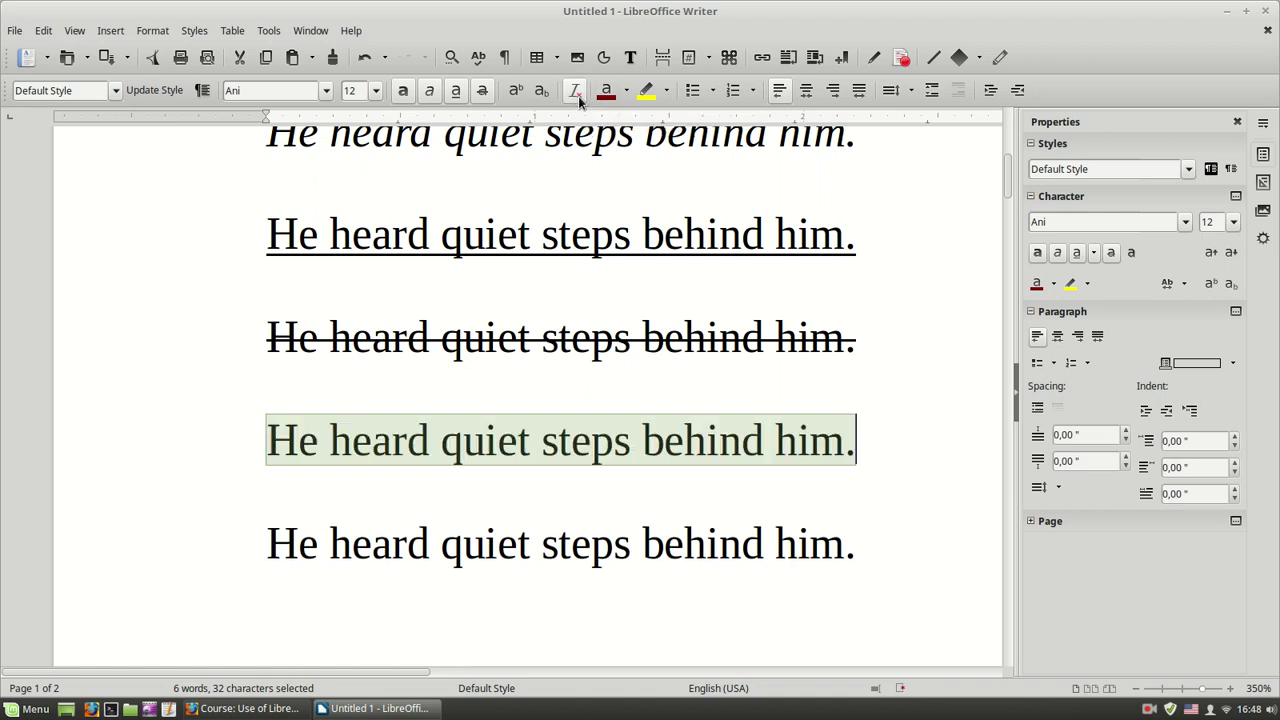
{"action": "left_click", "coordinate": [467, 370]}
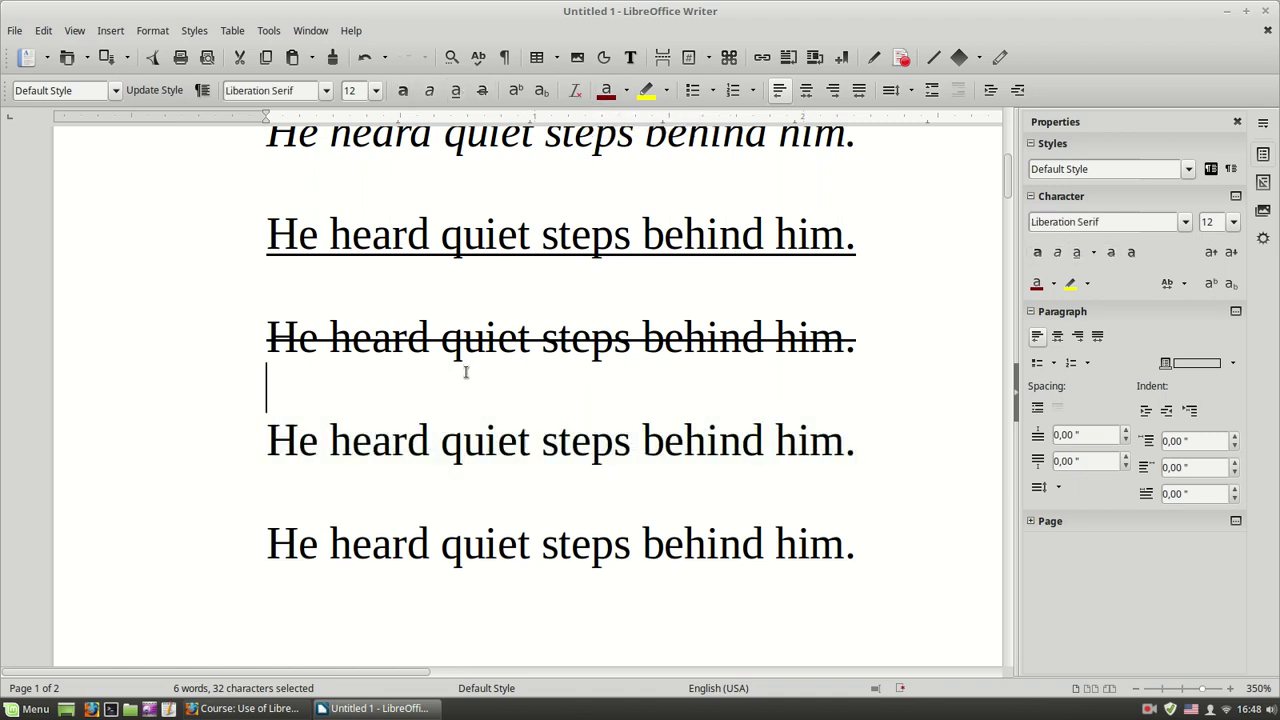
{"action": "triple_click", "coordinate": [461, 440]}
{"action": "left_click", "coordinate": [460, 442]}
{"action": "triple_click", "coordinate": [460, 442]}
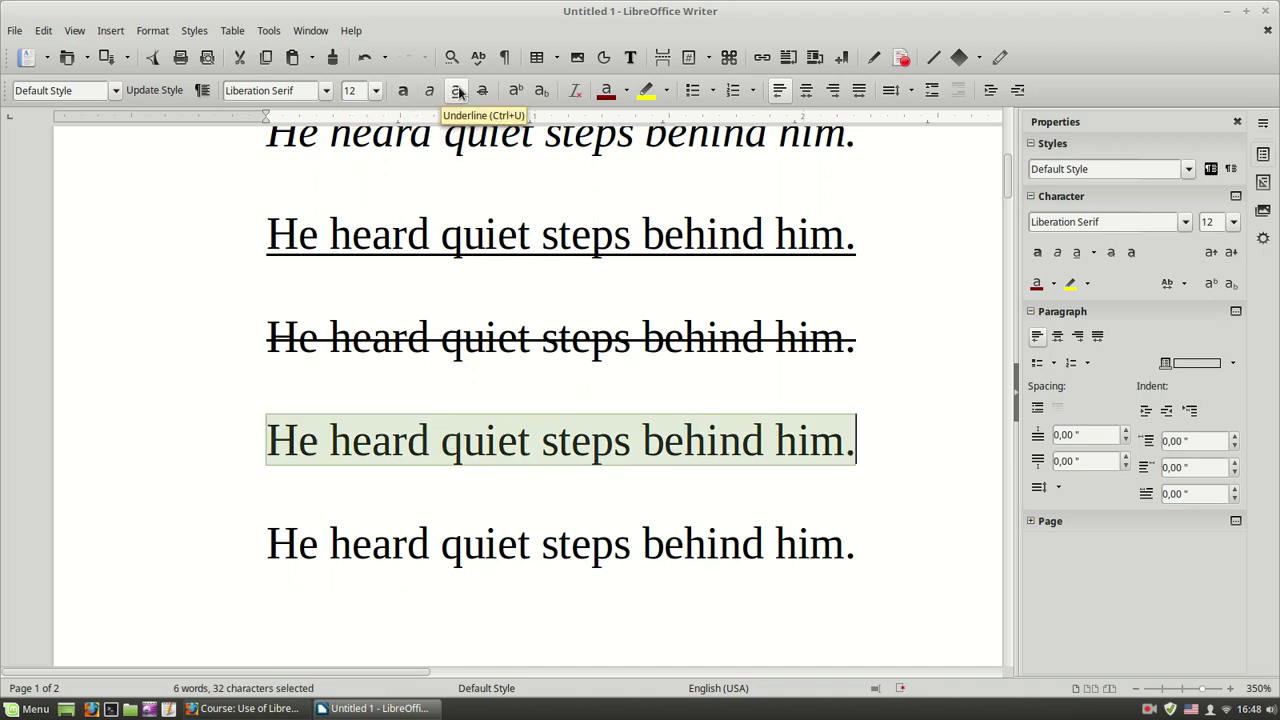
{"action": "left_click", "coordinate": [460, 445]}
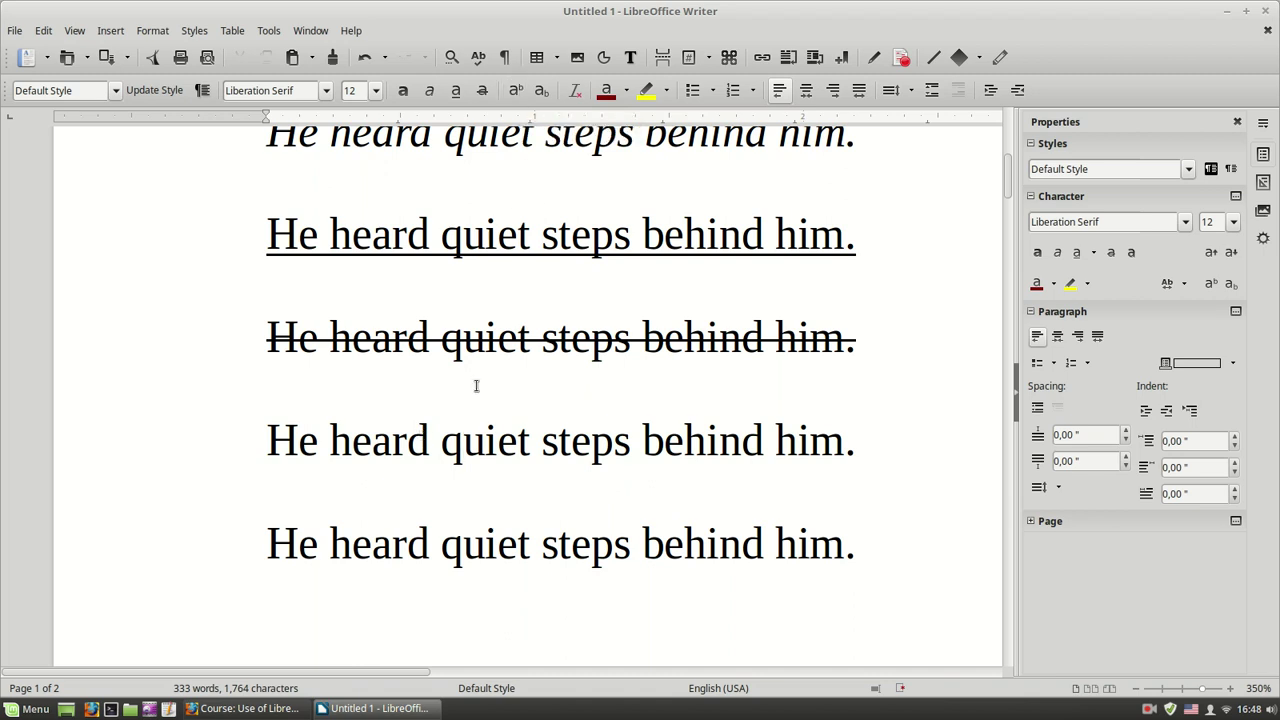
Format the word "quiet" in the sixth sentence as superscript and the word "behind" as subscript
{"action": "triple_click", "coordinate": [470, 440]}
{"action": "double_click", "coordinate": [470, 440]}
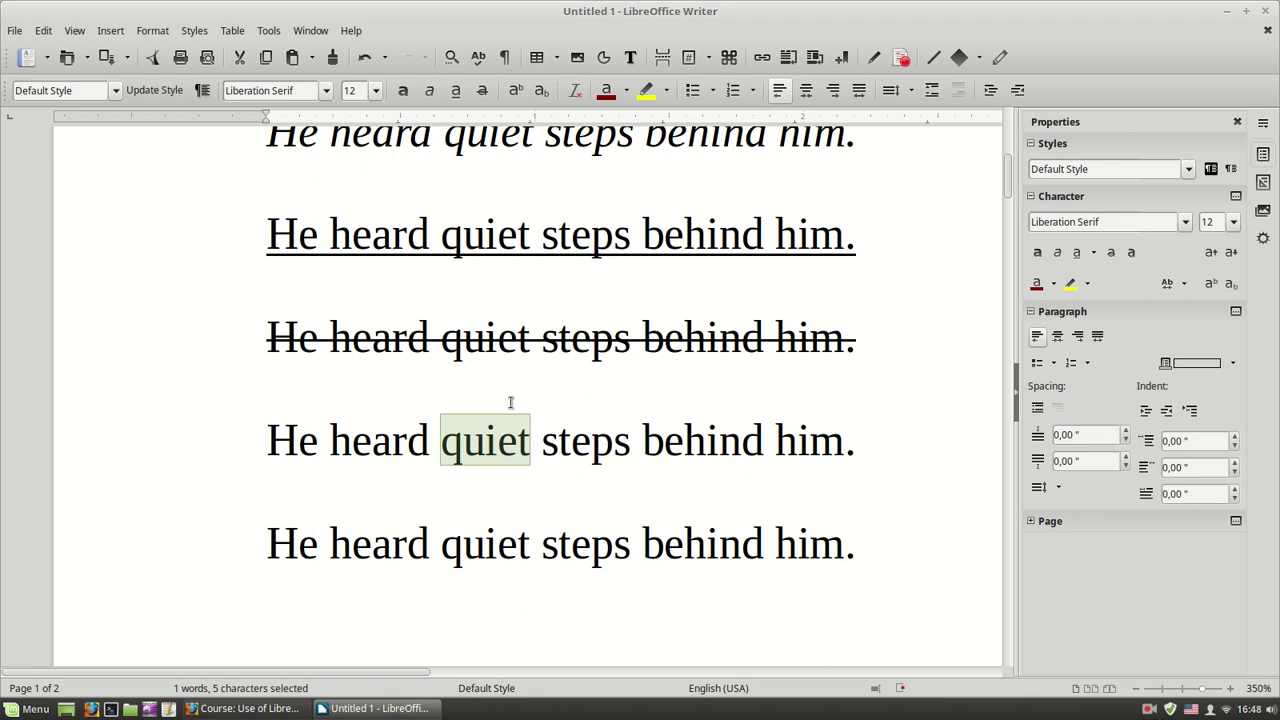
{"action": "left_click", "coordinate": [515, 90]}
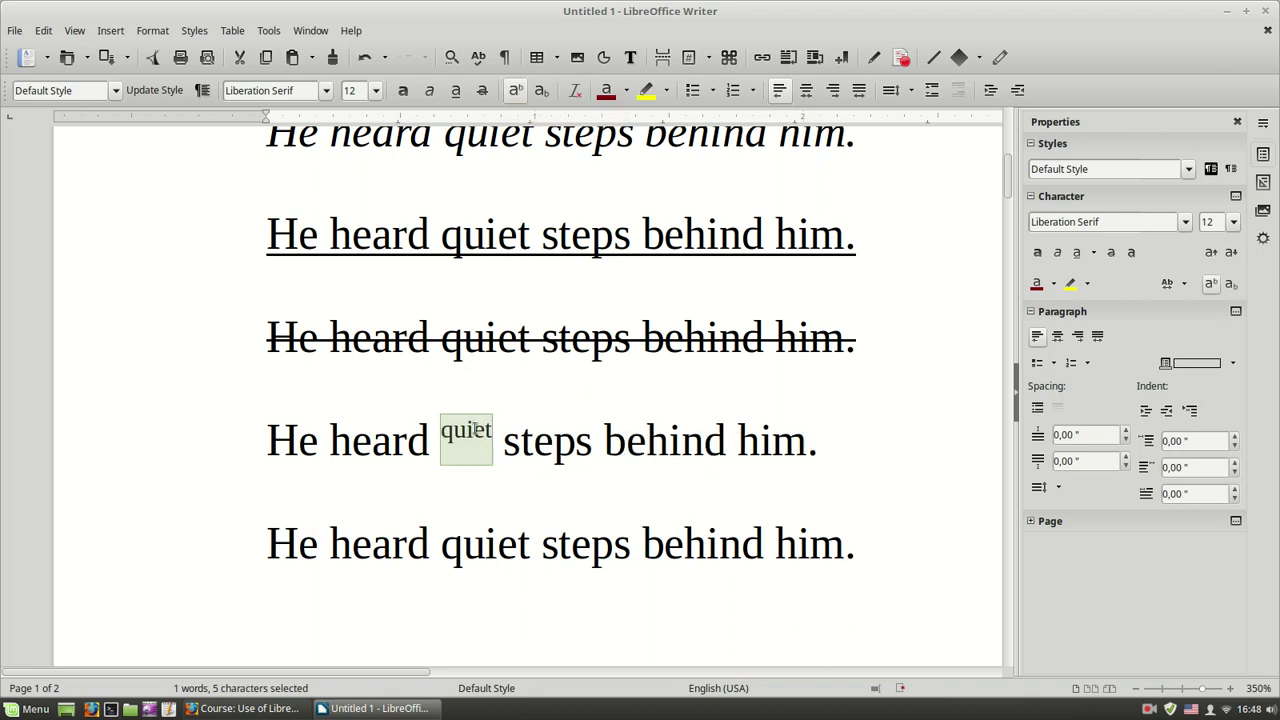
{"action": "double_click", "coordinate": [668, 448]}
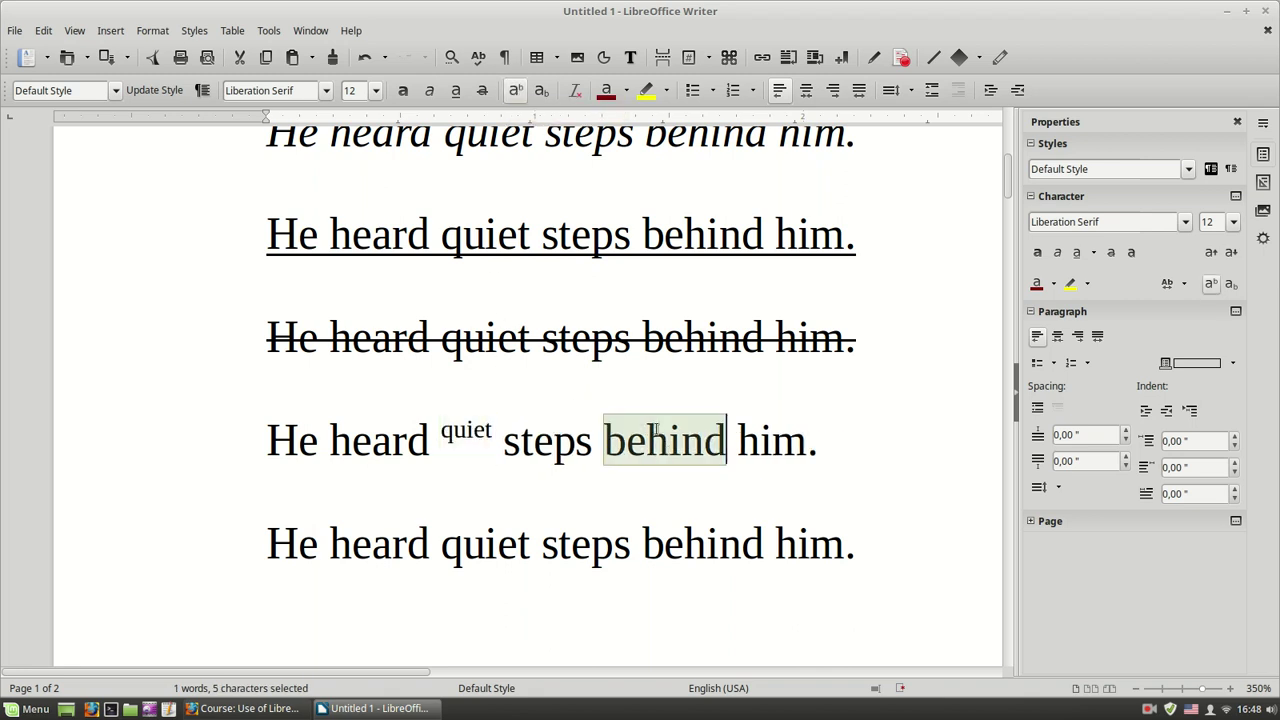
{"action": "left_click", "coordinate": [541, 90]}
Add a new line directly below the sixth sentence containing "A1 A2"
{"action": "left_click", "coordinate": [791, 469]}
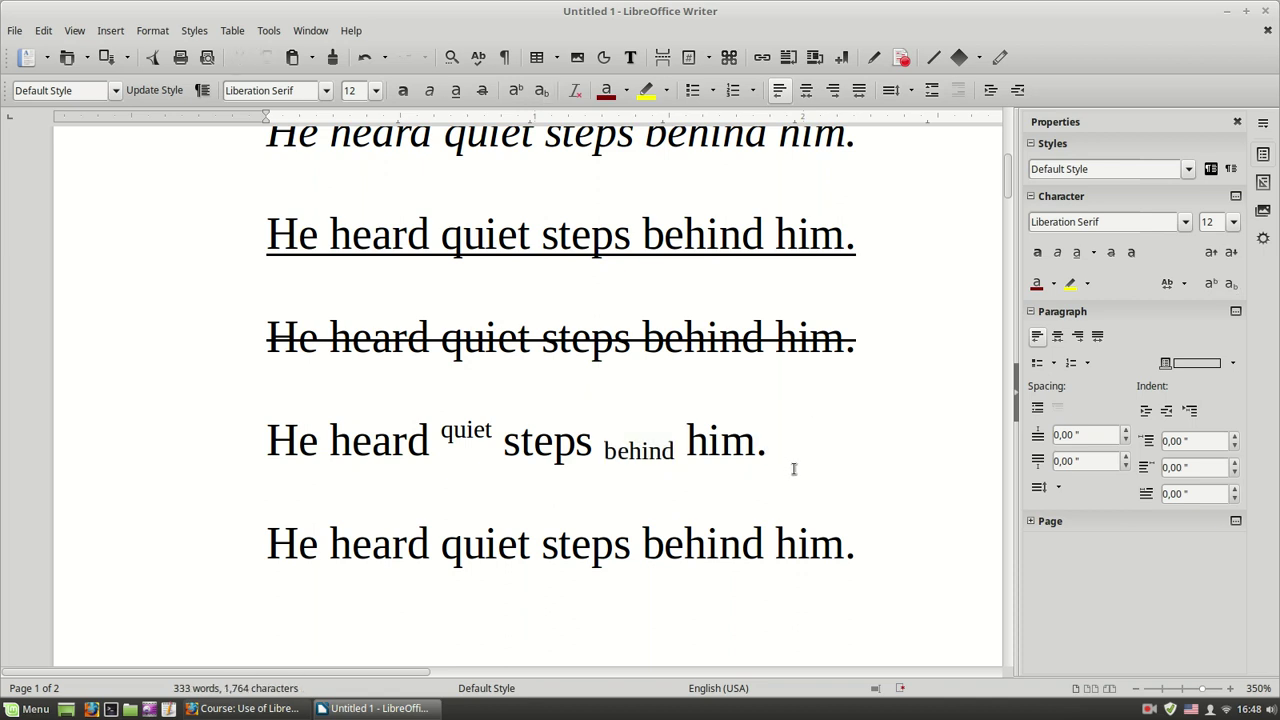
{"action": "key", "text": "Return"}
{"action": "key", "text": "BackSpace"}
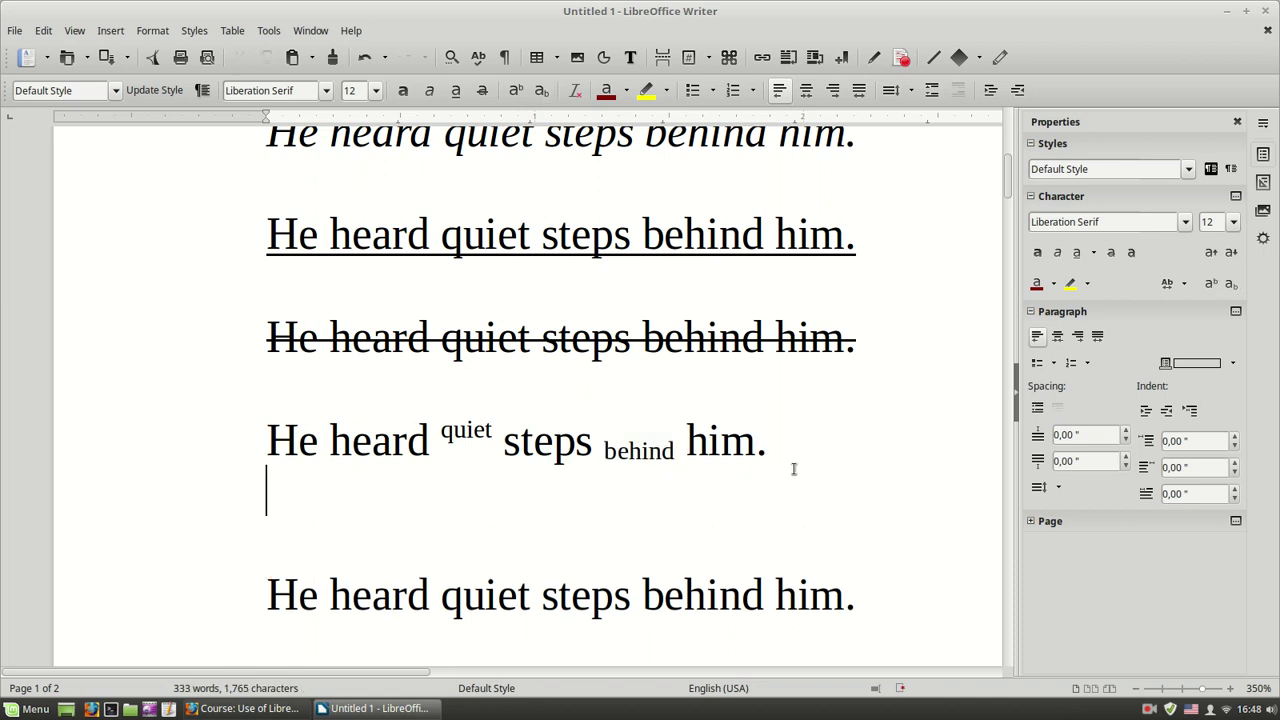
{"action": "type", "text": "A1"}
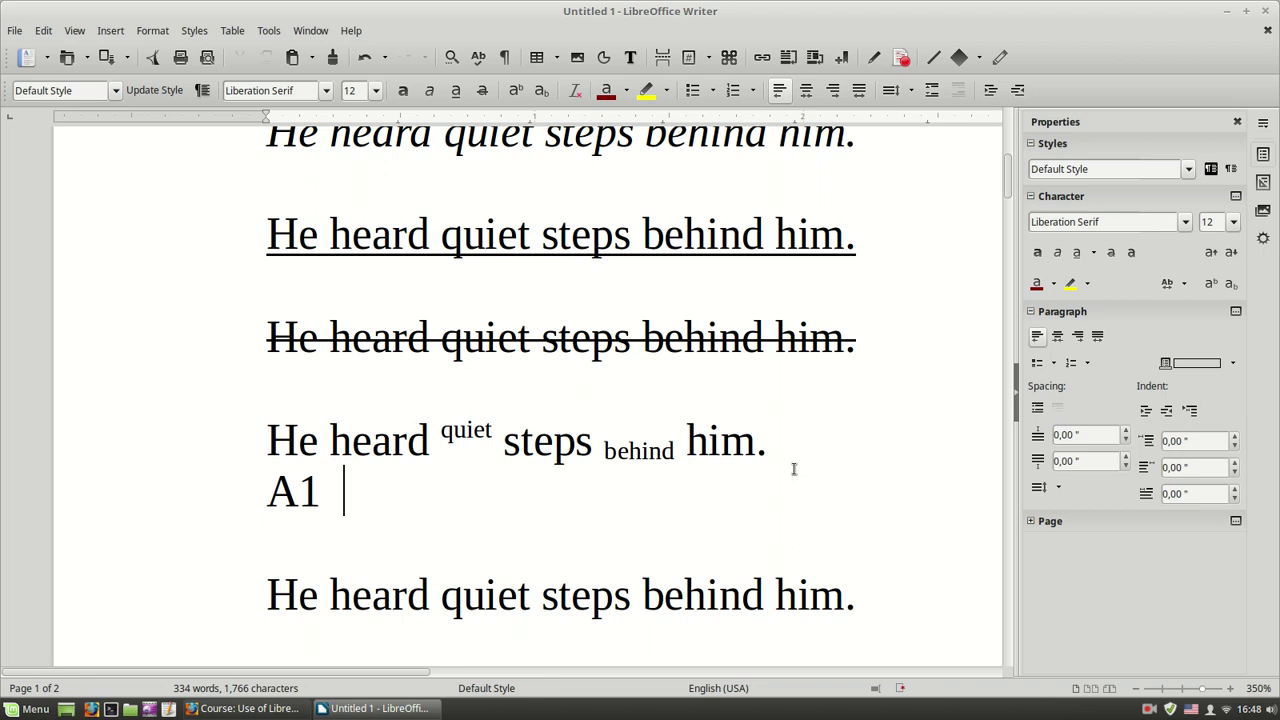
{"action": "type", "text": "  A2"}
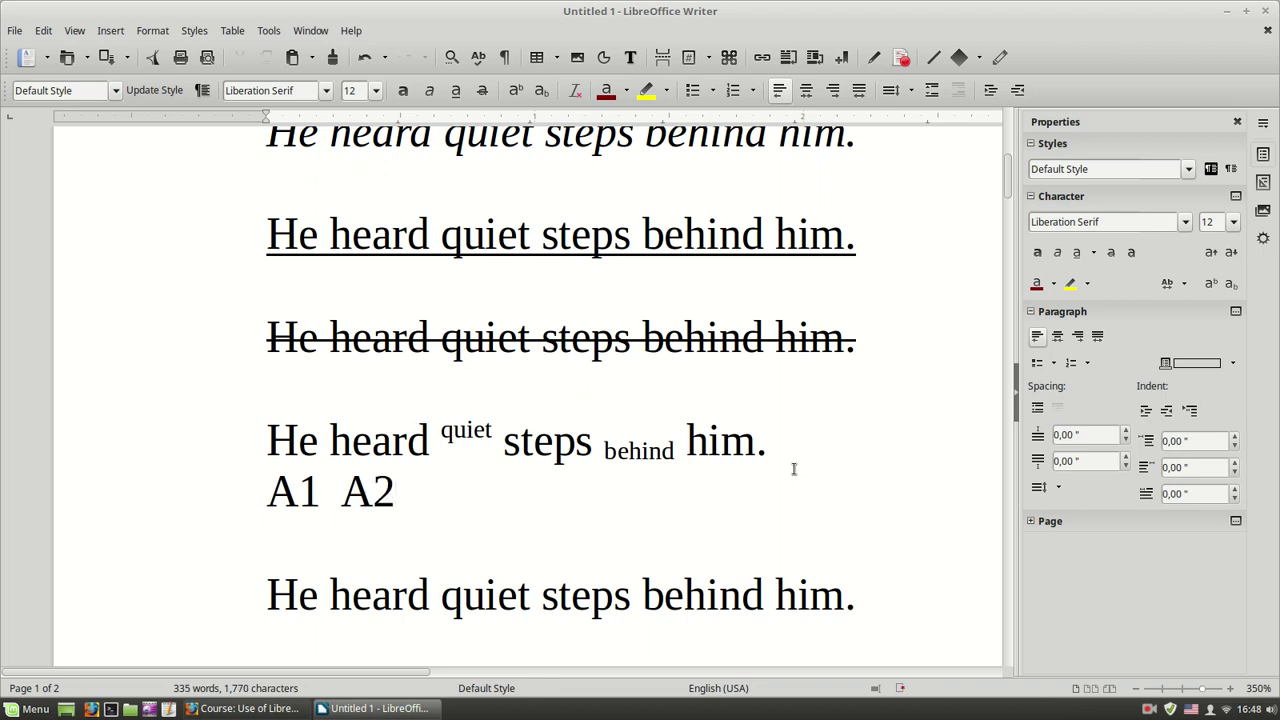
Format only the digit 1 of "A1" as superscript
{"action": "double_click", "coordinate": [307, 489]}
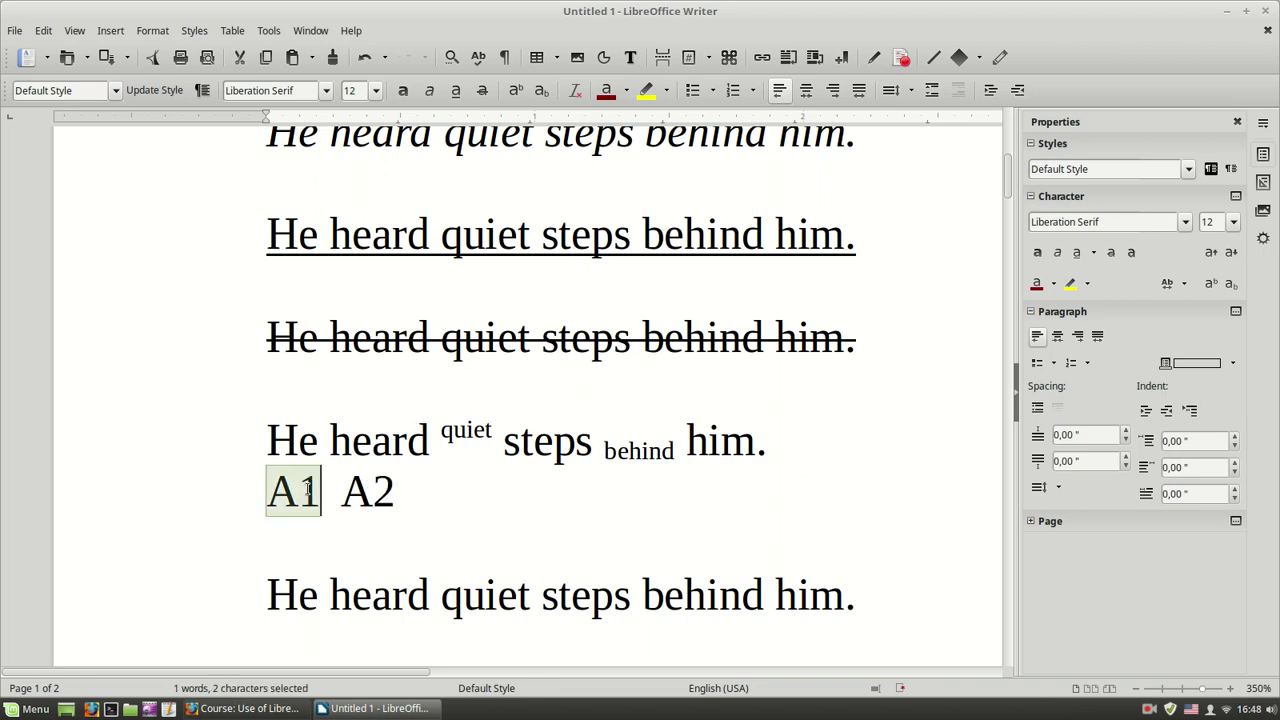
{"action": "left_click", "coordinate": [318, 495]}
{"action": "key", "text": "shift+Left"}
{"action": "scroll", "coordinate": [337, 334], "scroll_direction": "down", "scroll_amount": 3}
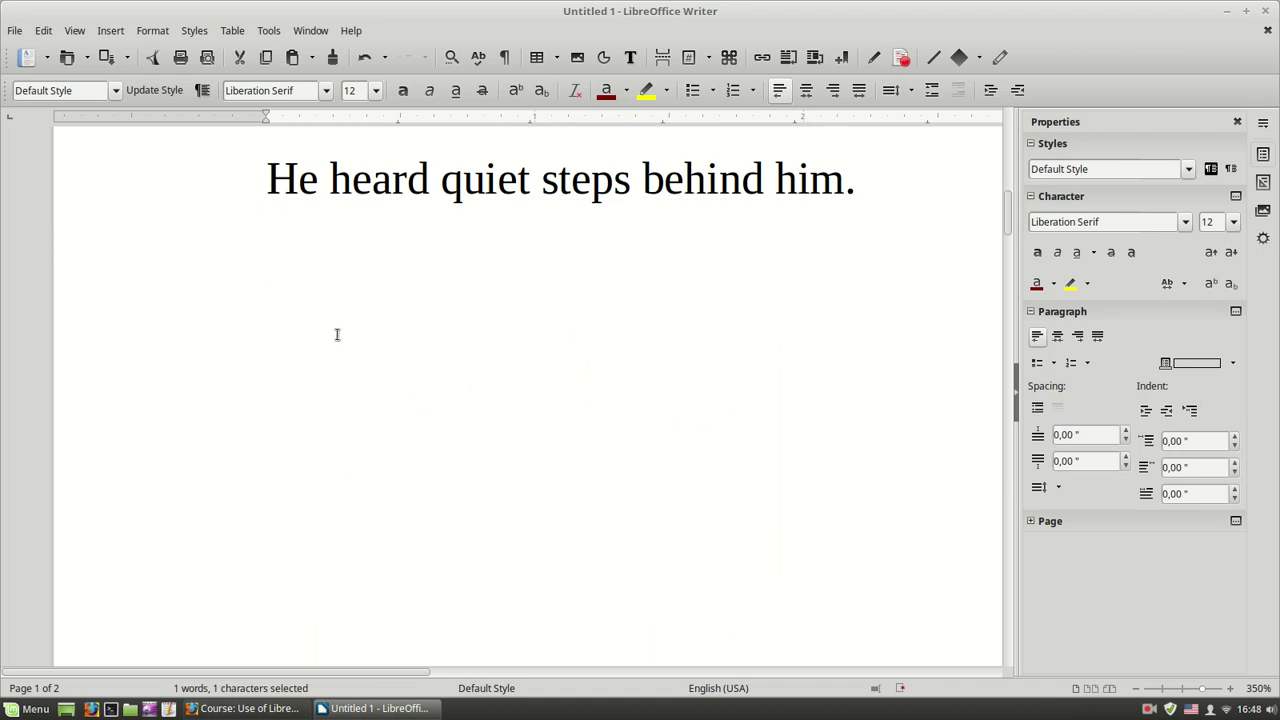
{"action": "scroll", "coordinate": [336, 334], "scroll_direction": "up", "scroll_amount": 2}
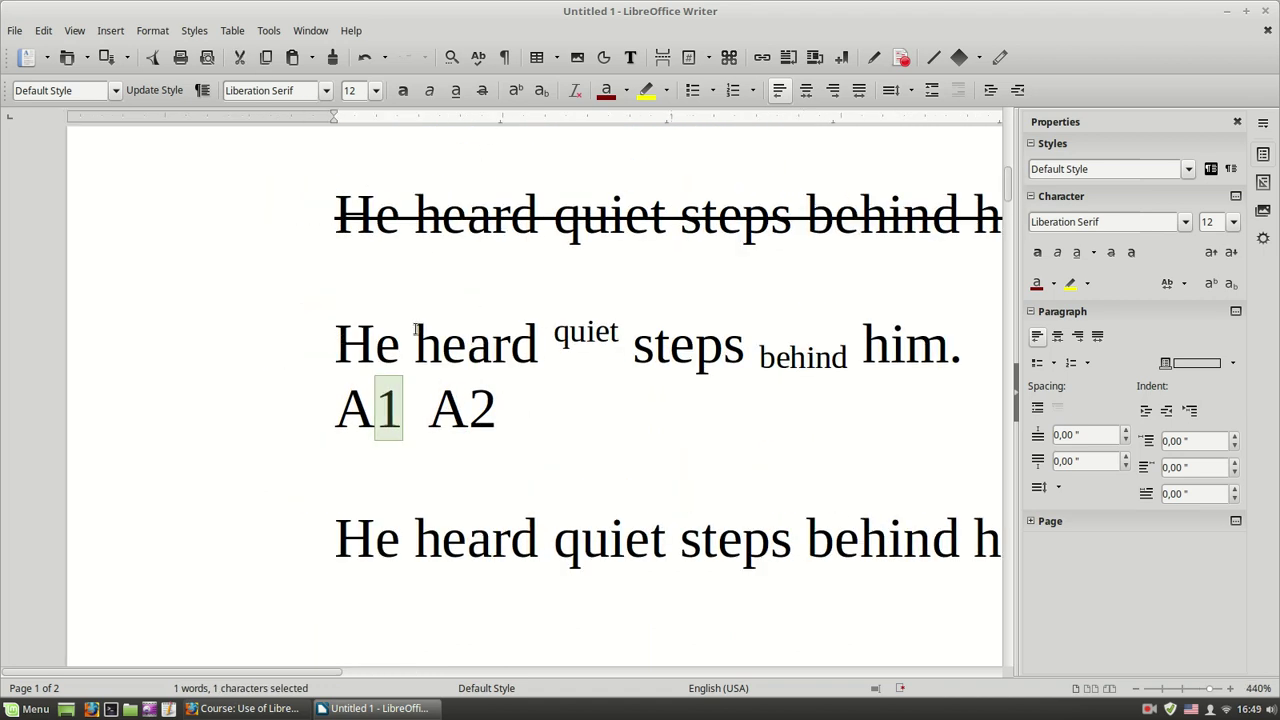
{"action": "left_click", "coordinate": [393, 400]}
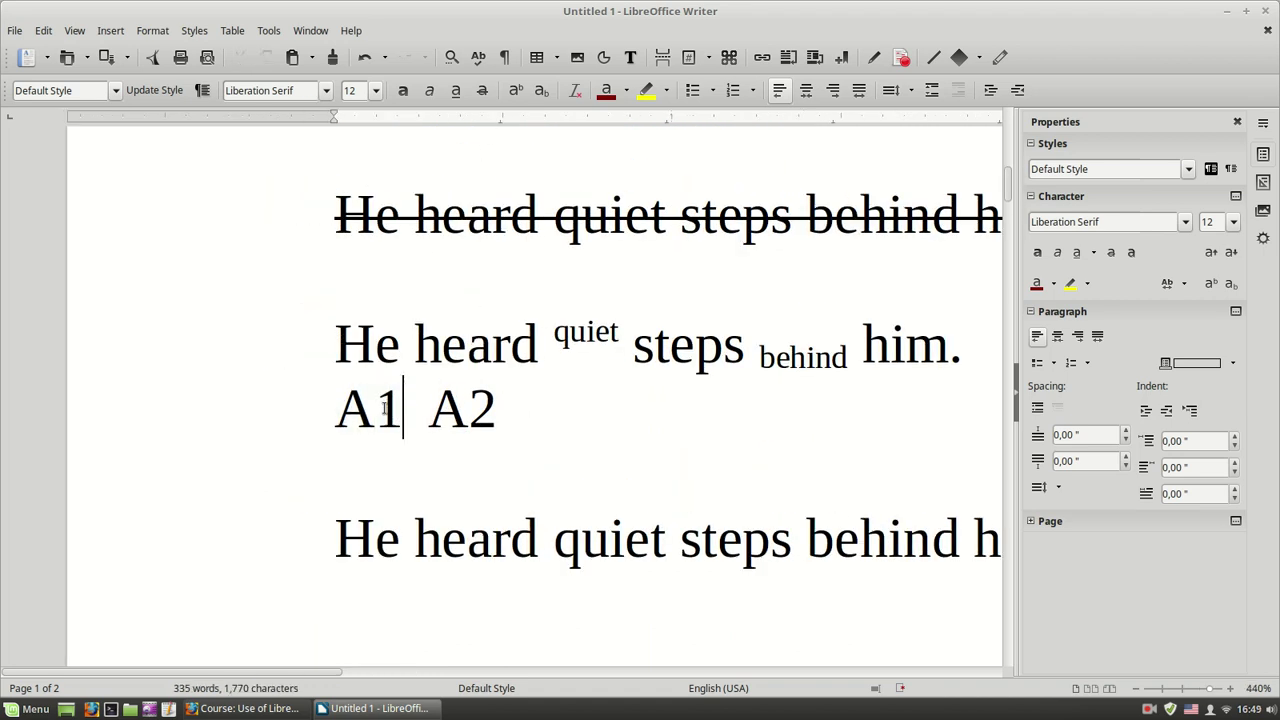
{"action": "double_click", "coordinate": [396, 408]}
{"action": "left_click", "coordinate": [396, 404]}
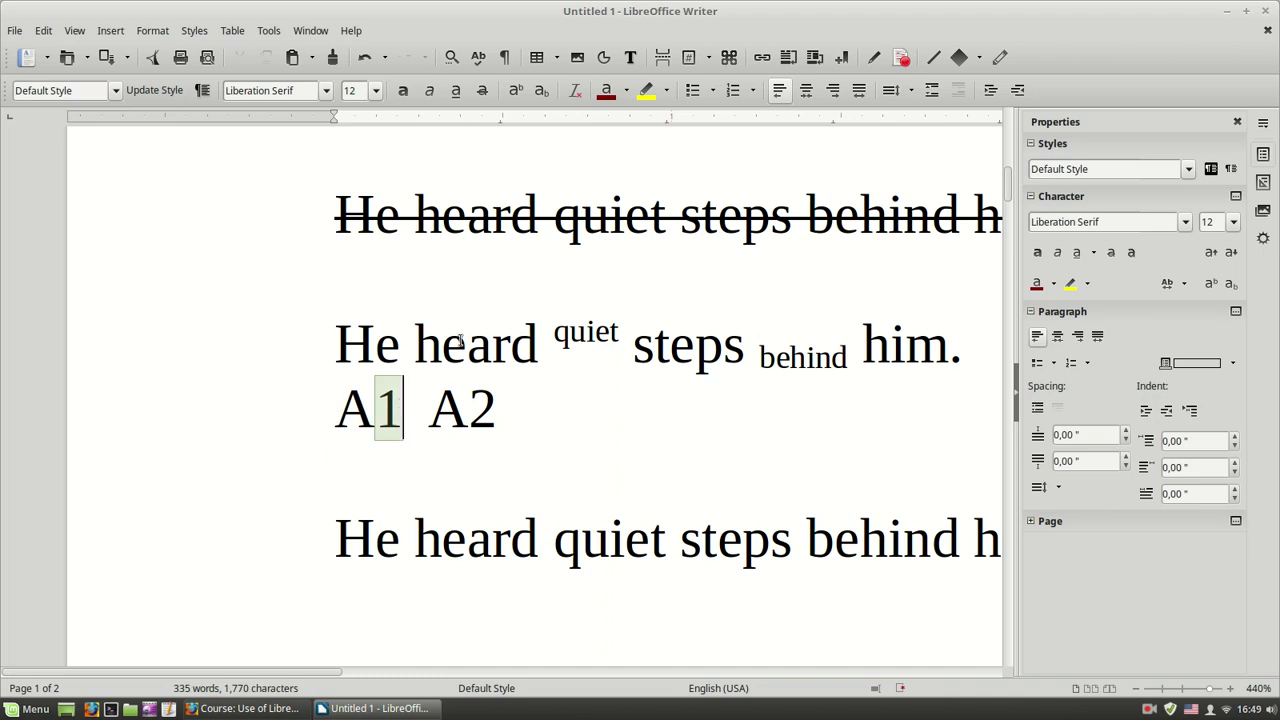
{"action": "key", "text": "shift+Left"}
{"action": "left_click", "coordinate": [515, 91]}
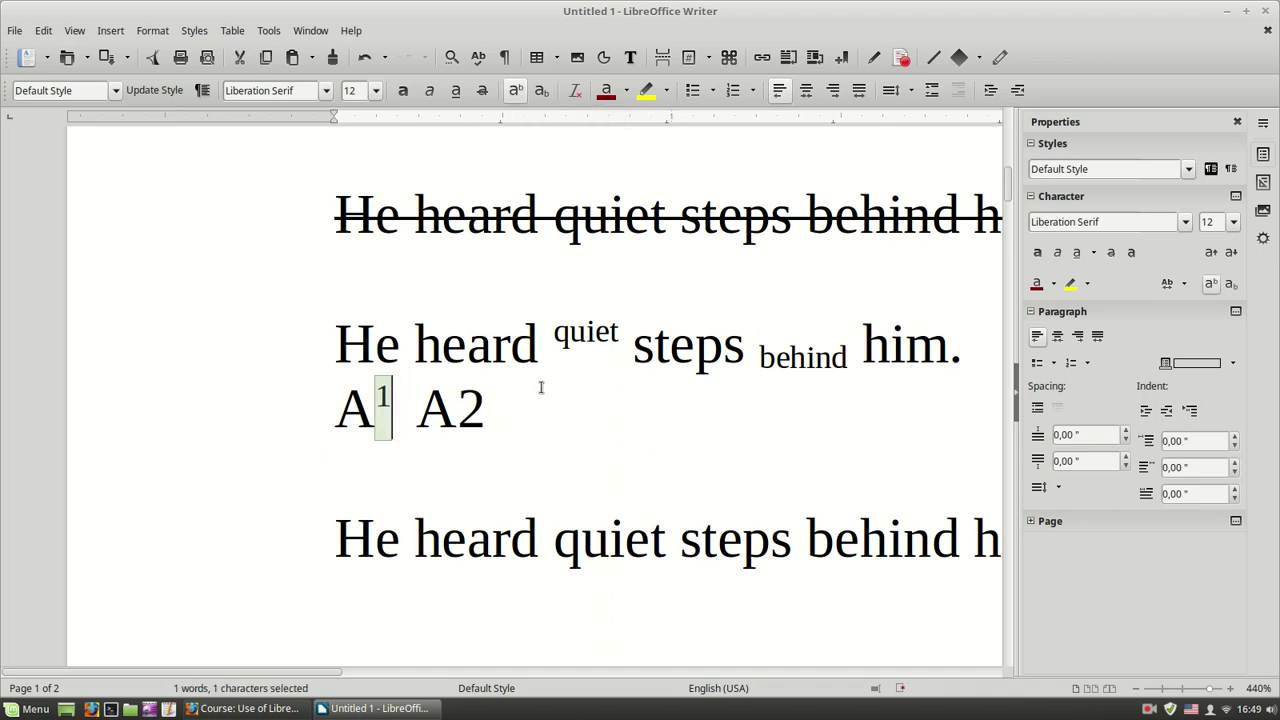
Format only the digit 2 of "A2" as subscript
{"action": "left_click", "coordinate": [540, 387]}
{"action": "key", "text": "shift+Left"}
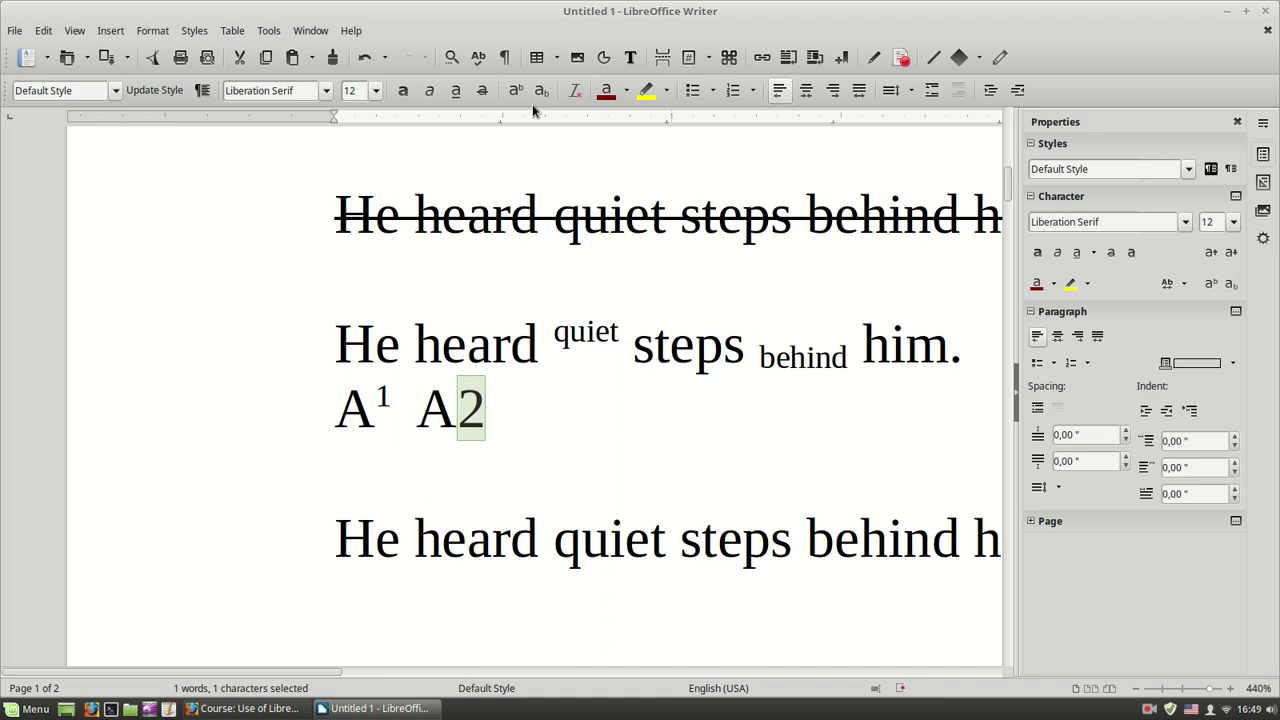
{"action": "left_click", "coordinate": [541, 91]}
{"action": "left_click", "coordinate": [543, 400]}
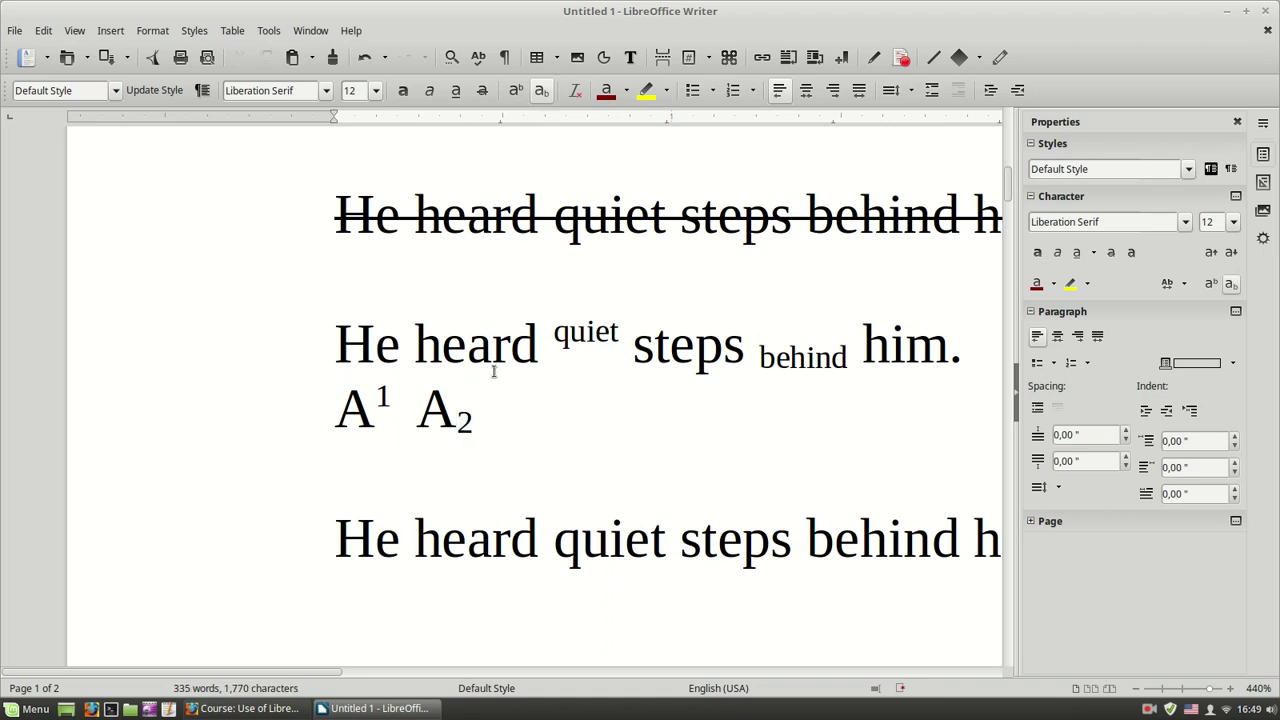
Copy the last sentence on page 1 and paste it below the original, separated by an empty line
{"action": "scroll", "coordinate": [493, 372], "scroll_direction": "down", "scroll_amount": 3}
{"action": "left_click_drag", "start_coordinate": [287, 672], "coordinate": [377, 672]}
{"action": "triple_click", "coordinate": [437, 374]}
{"action": "key", "text": "ctrl+c"}
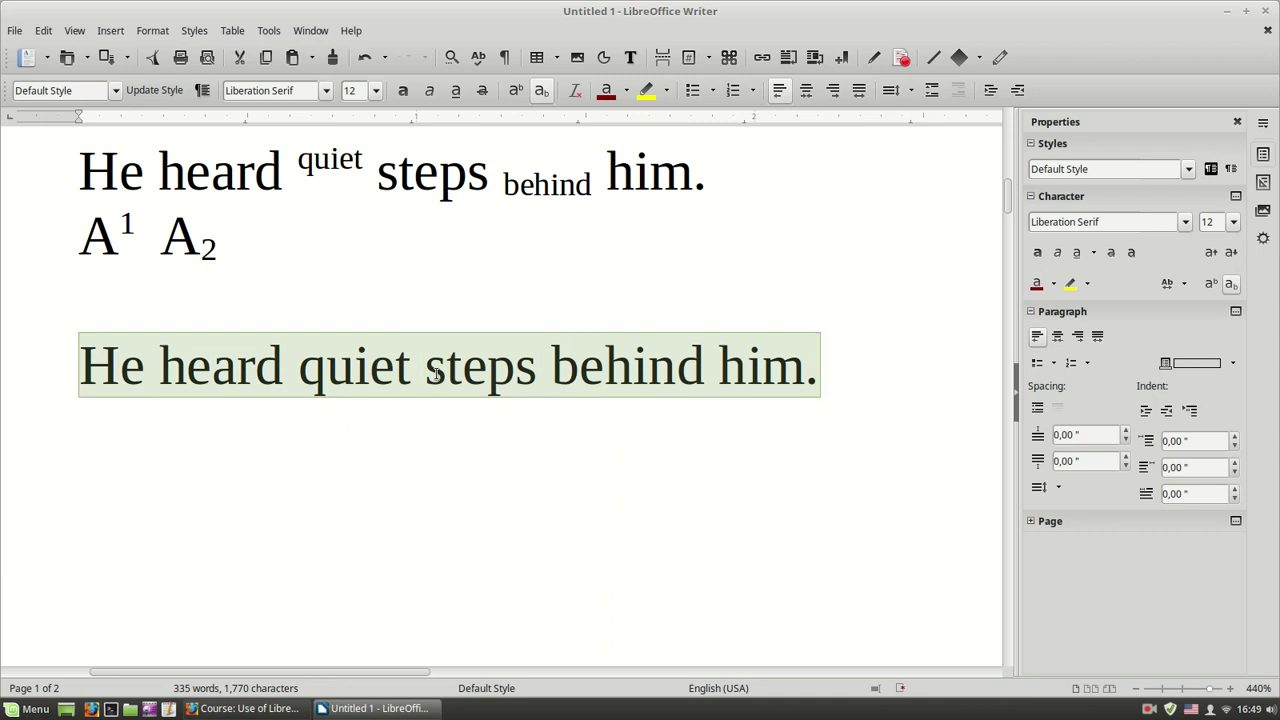
{"action": "left_click", "coordinate": [845, 372]}
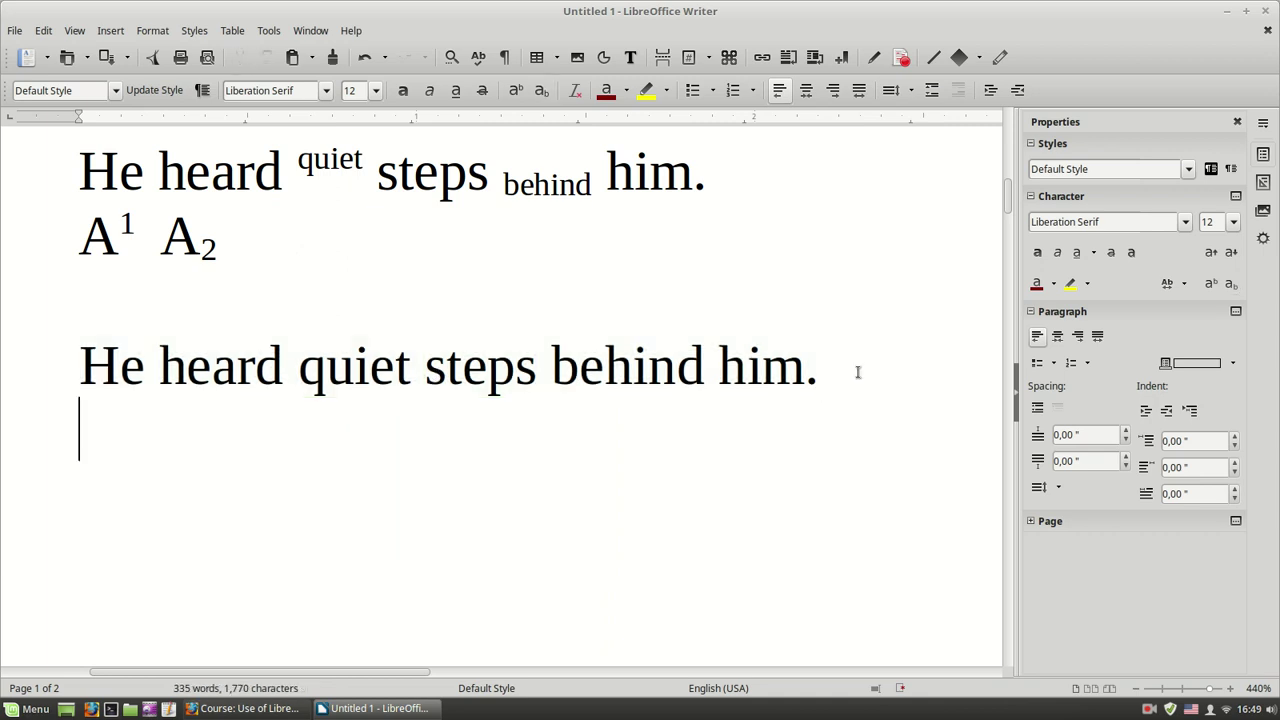
{"action": "key", "text": "Return"}
{"action": "key", "text": "ctrl+v"}
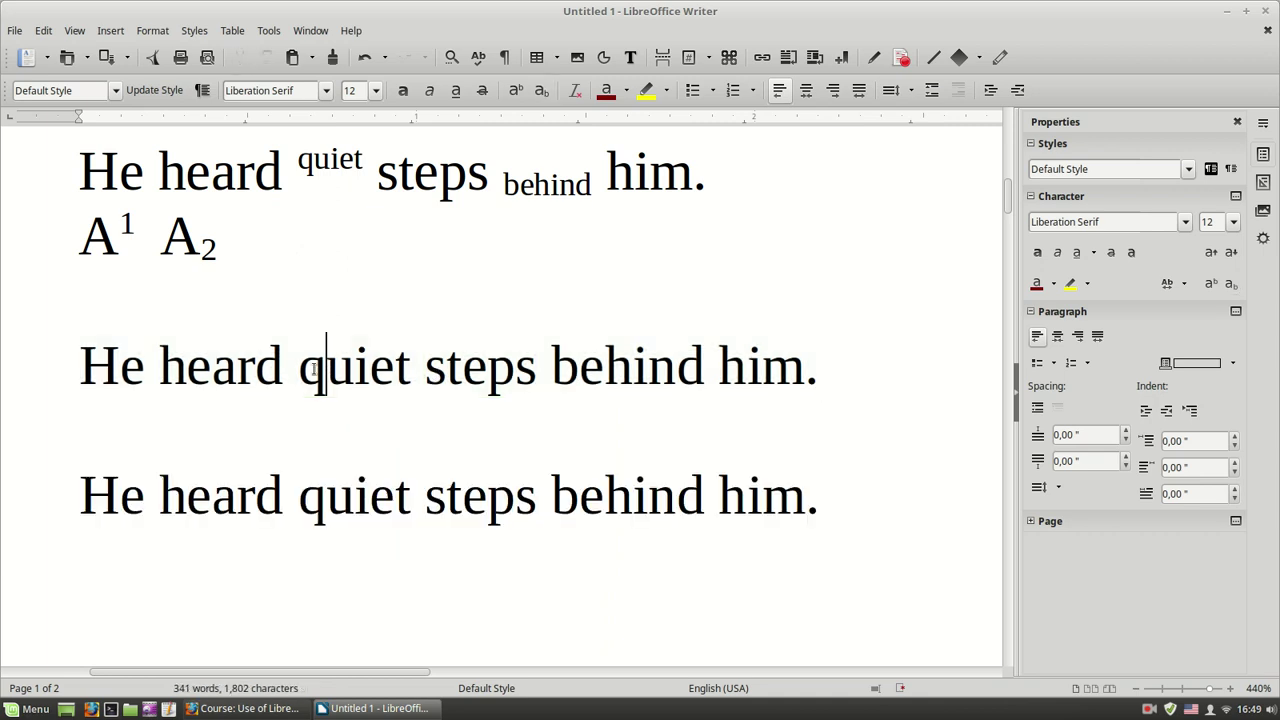
Colour only the word "heard" dark red in the first of the two plain sentences below "A1 A2"
{"action": "triple_click", "coordinate": [244, 370]}
{"action": "triple_click", "coordinate": [244, 371]}
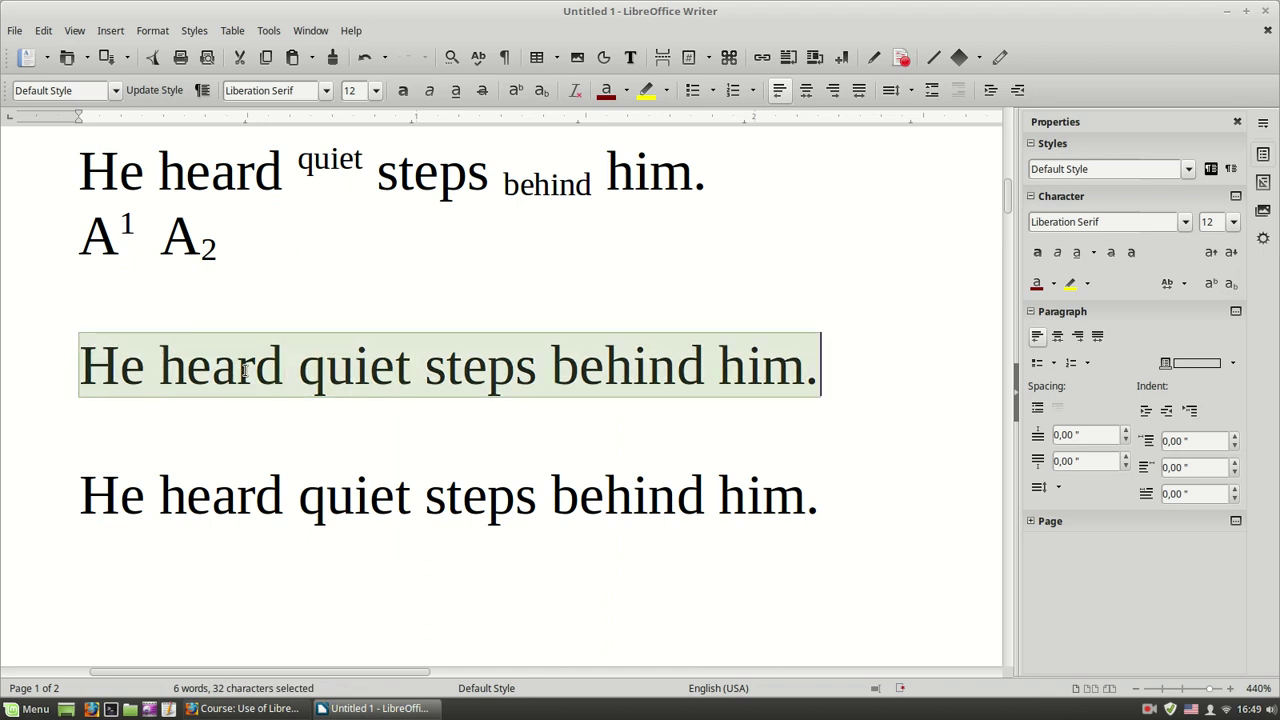
{"action": "double_click", "coordinate": [244, 370]}
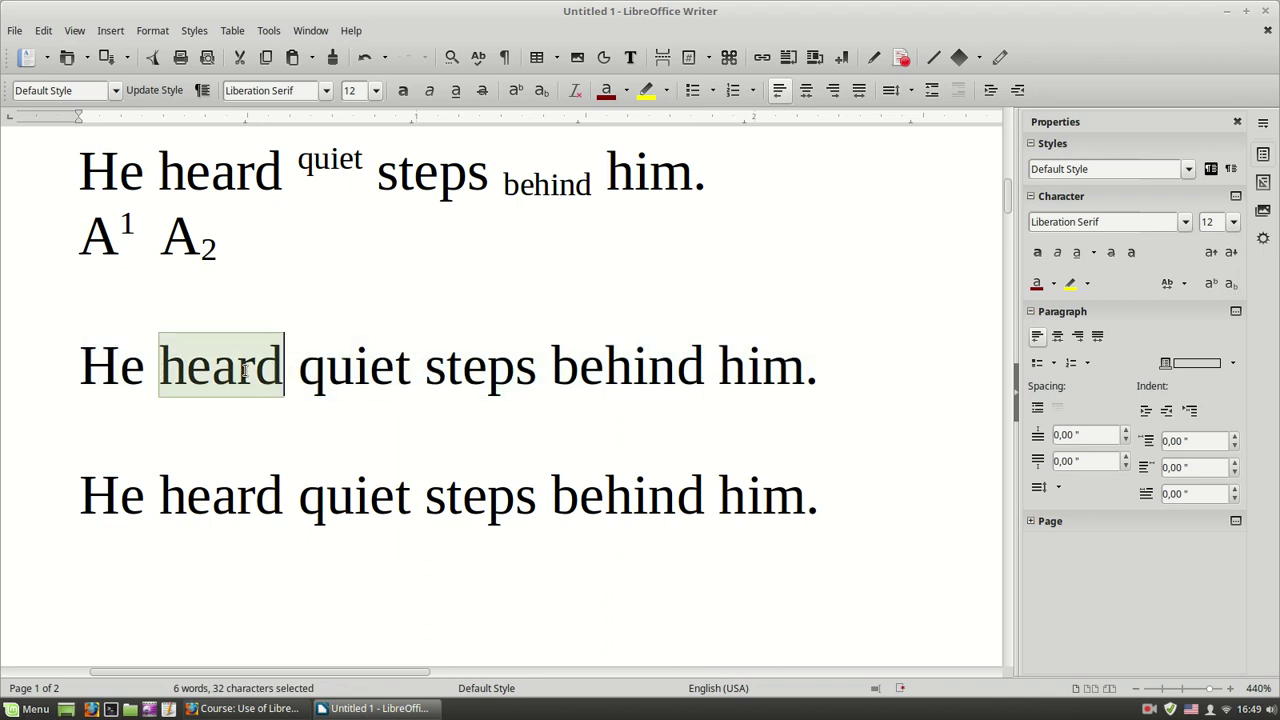
{"action": "left_click", "coordinate": [606, 92]}
{"action": "left_click", "coordinate": [498, 311]}
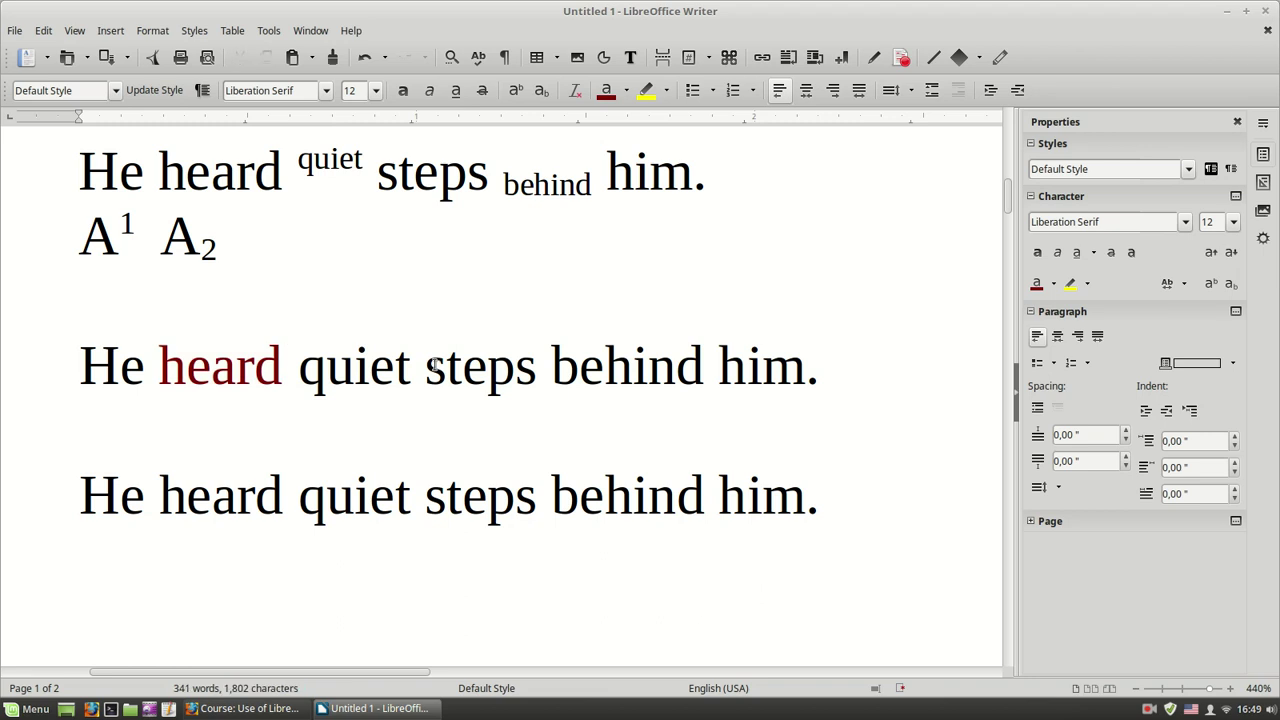
Colour the word "steps" dark blue from the default palette in the same sentence
{"action": "double_click", "coordinate": [434, 366]}
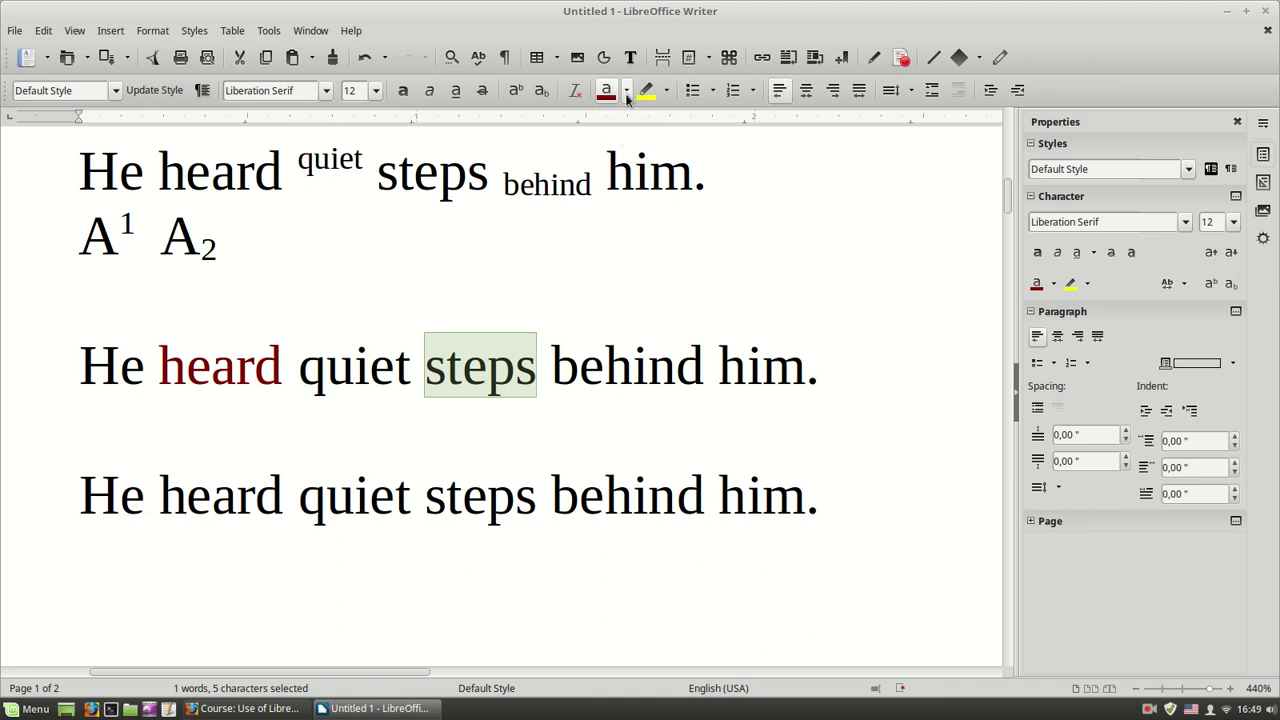
{"action": "left_click", "coordinate": [627, 92]}
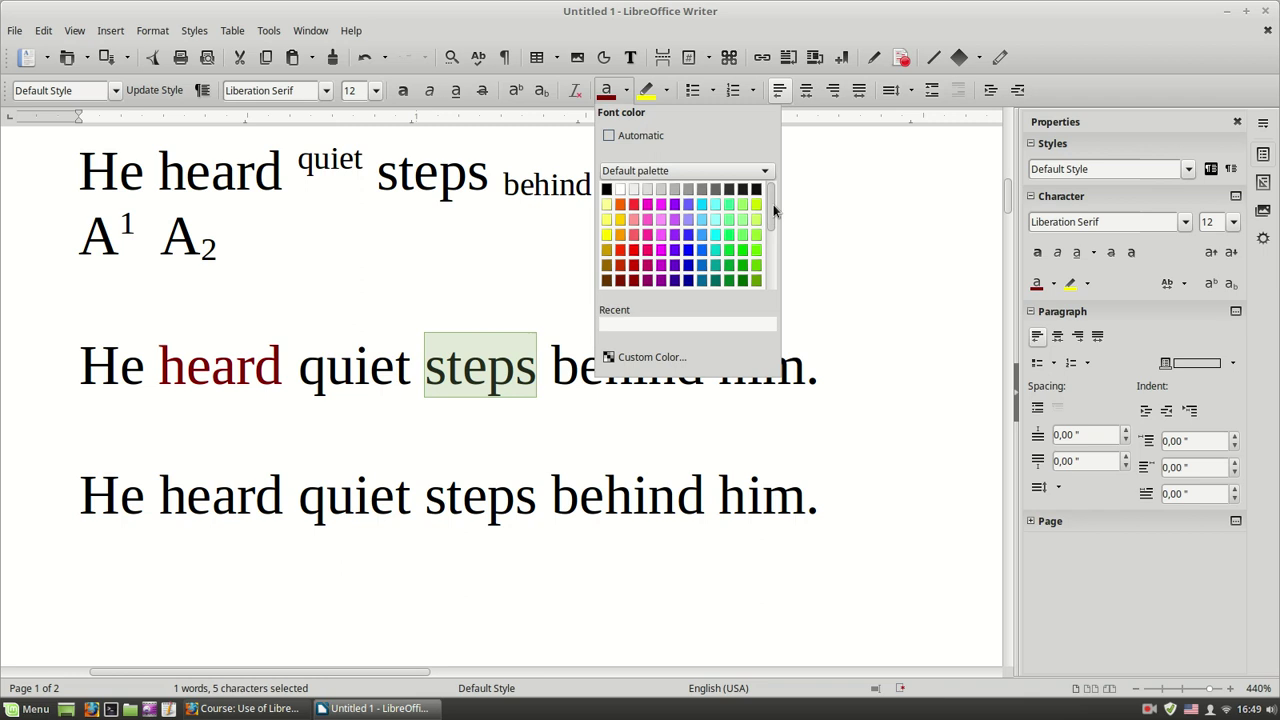
{"action": "left_click_drag", "start_coordinate": [773, 204], "coordinate": [755, 234]}
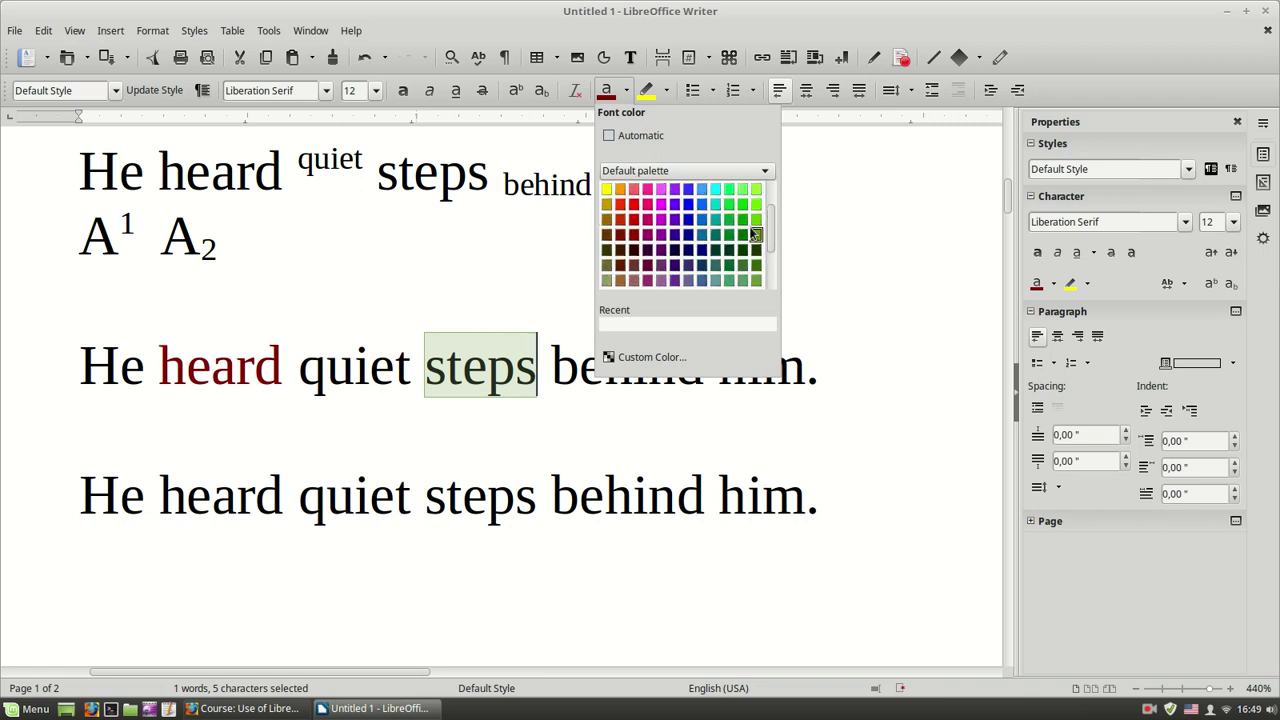
{"action": "left_click", "coordinate": [692, 220]}
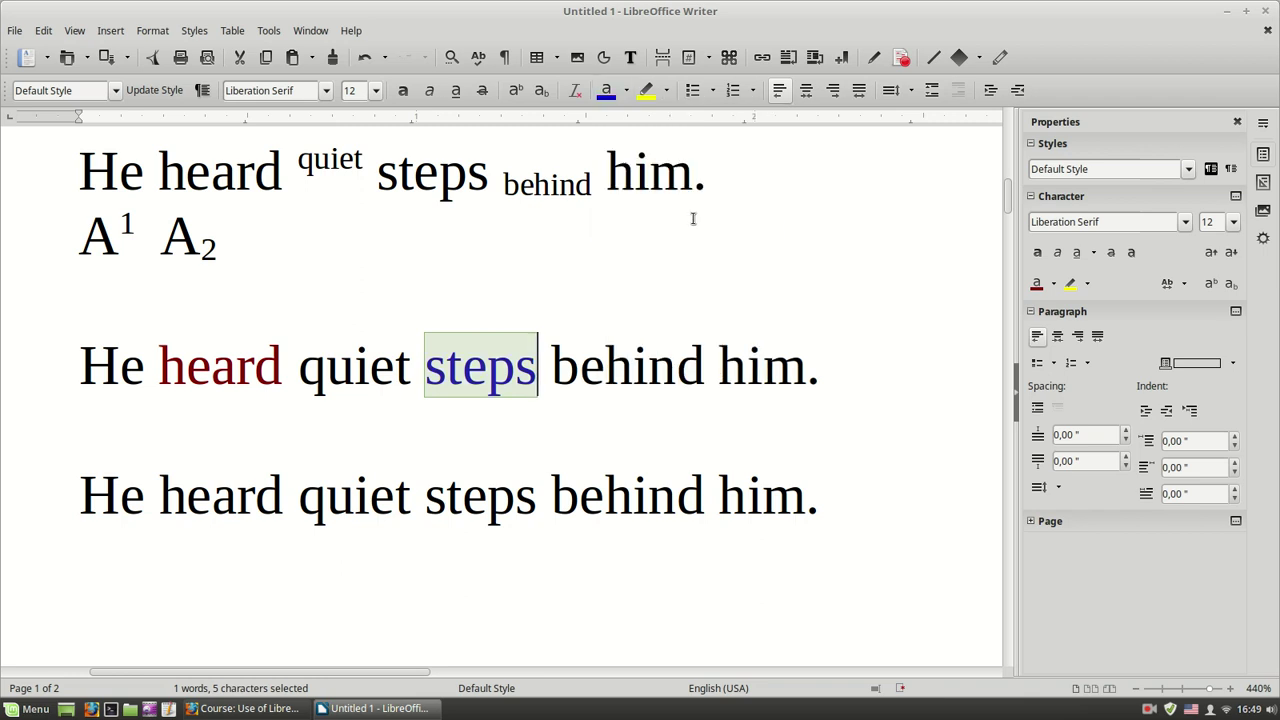
{"action": "left_click", "coordinate": [643, 276]}
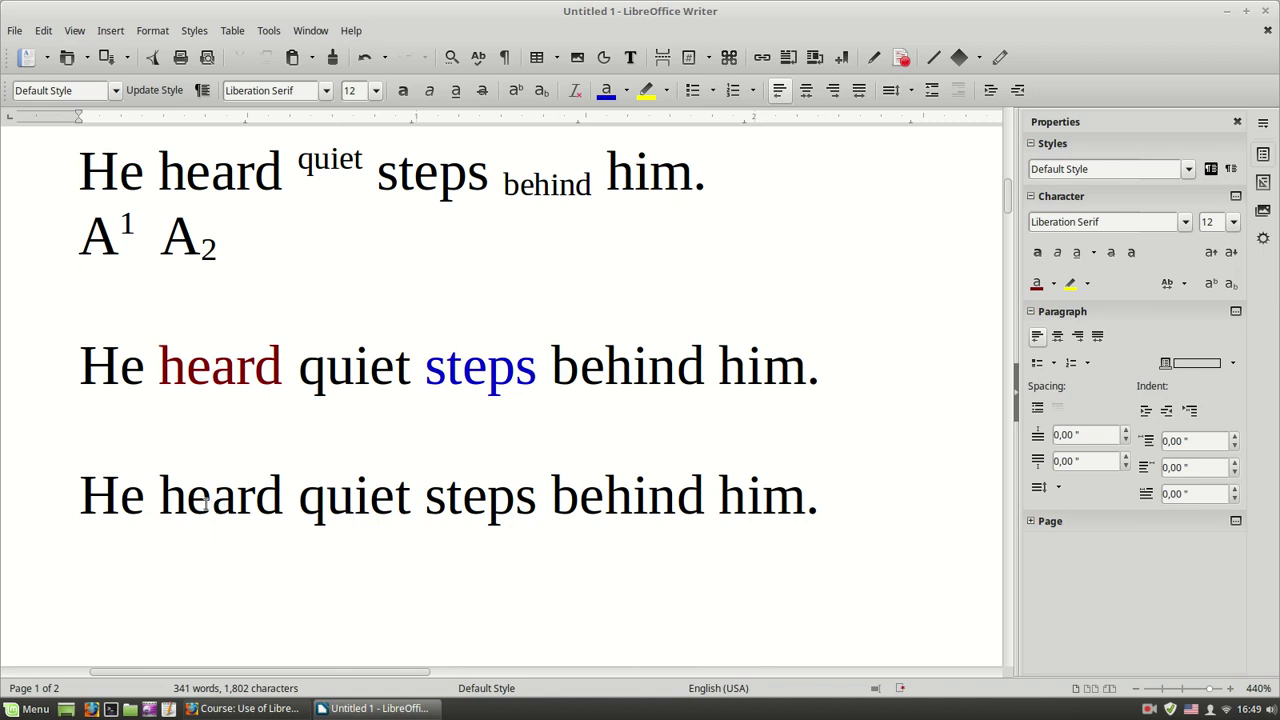
Highlight the whole last sentence on the page in yellow and change that highlight to deep pink from the default palette
{"action": "left_click_drag", "start_coordinate": [158, 498], "coordinate": [537, 500]}
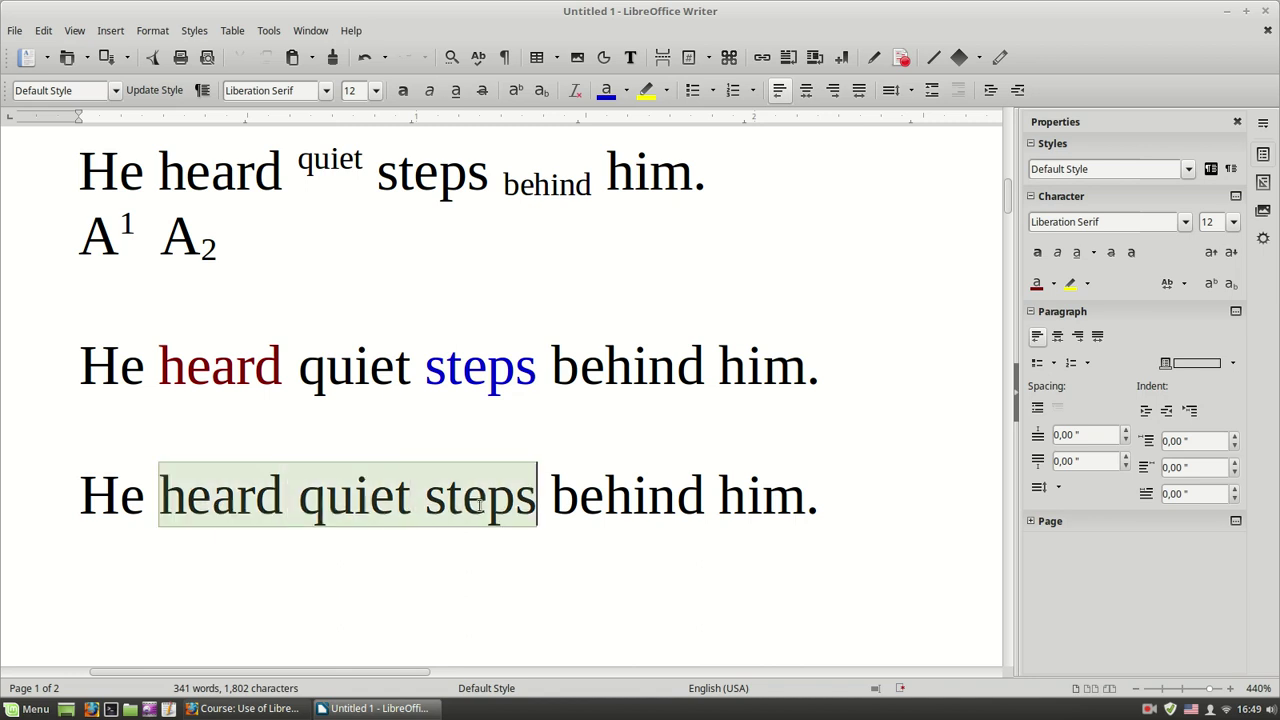
{"action": "left_click", "coordinate": [487, 503]}
{"action": "triple_click", "coordinate": [480, 505]}
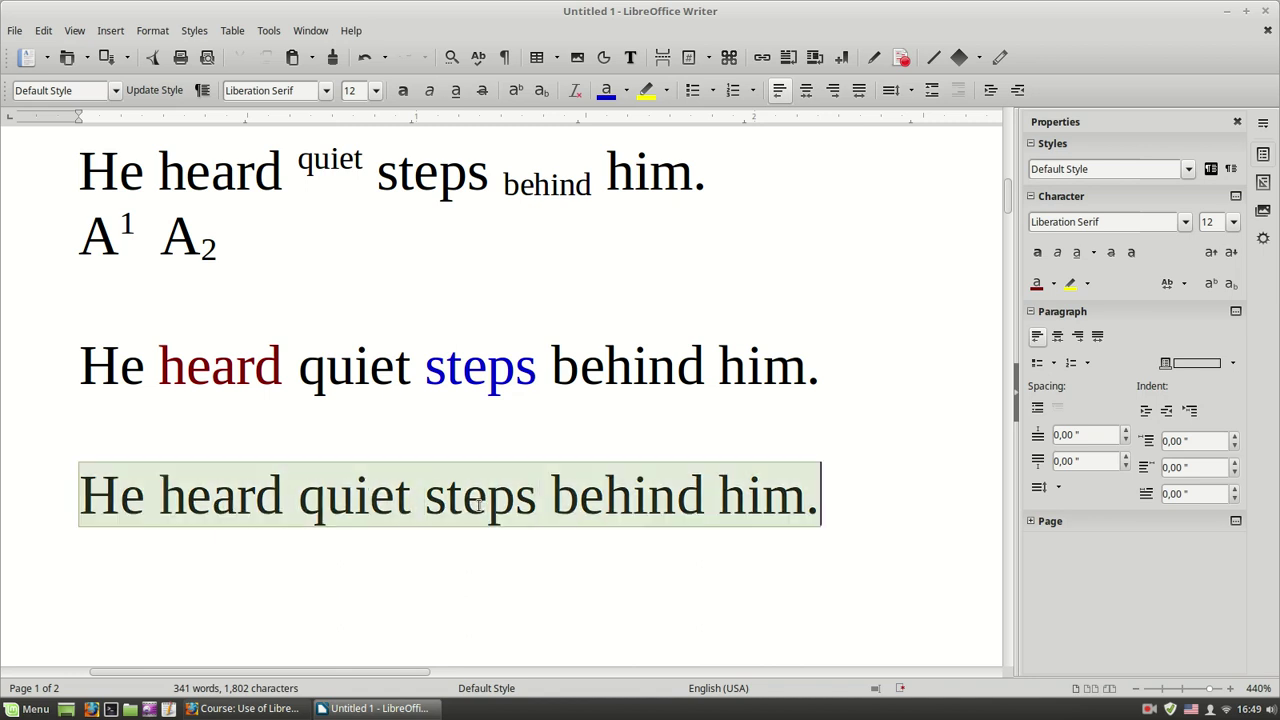
{"action": "left_click", "coordinate": [648, 90]}
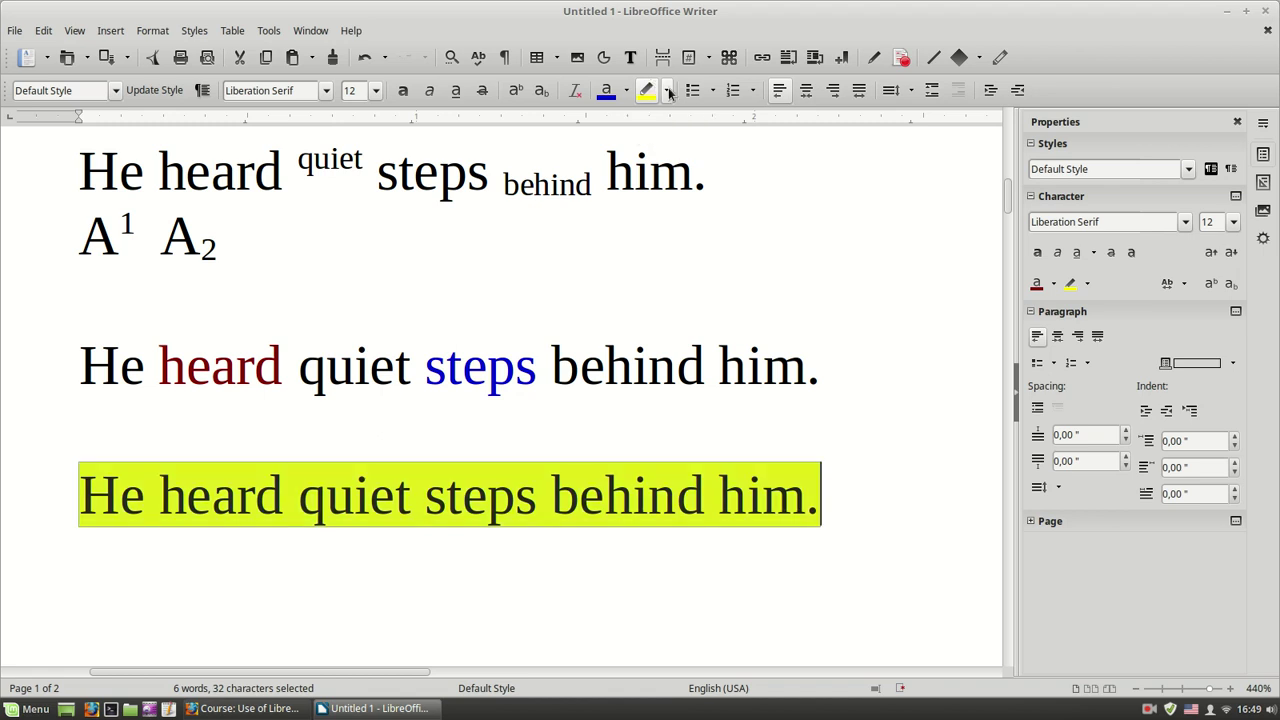
{"action": "left_click", "coordinate": [666, 90]}
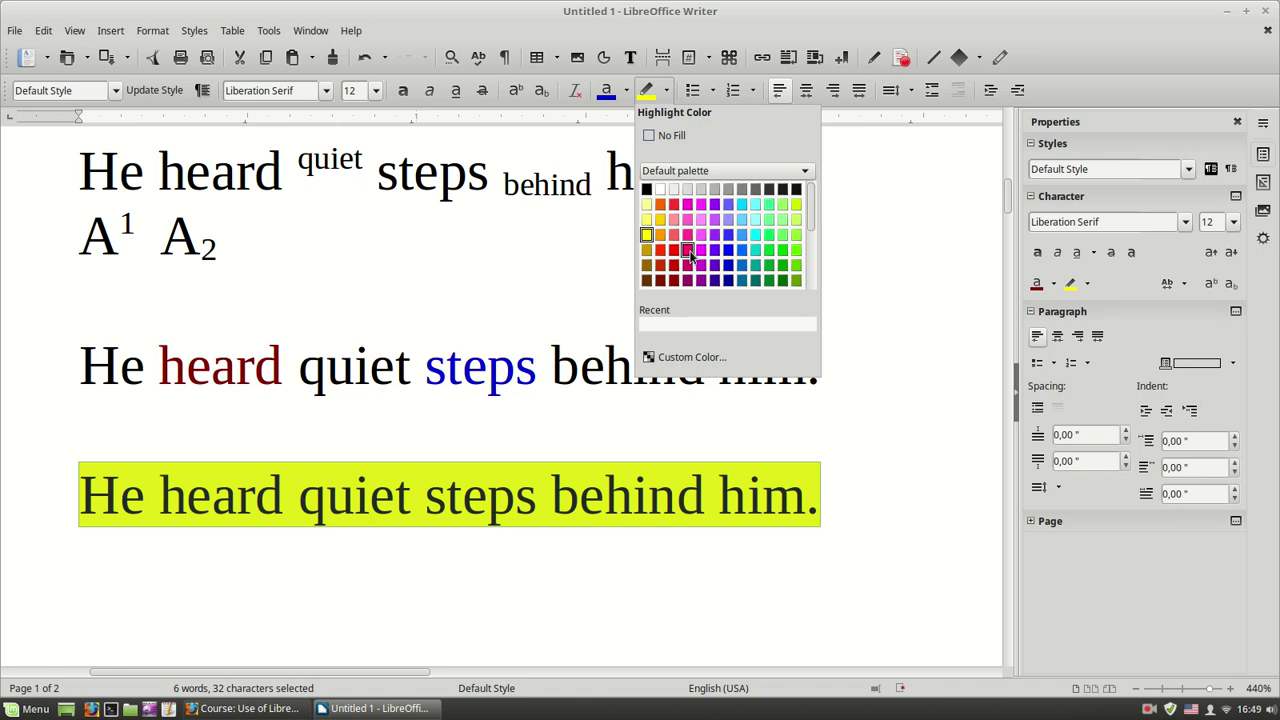
{"action": "left_click", "coordinate": [688, 249]}
{"action": "left_click", "coordinate": [555, 438]}
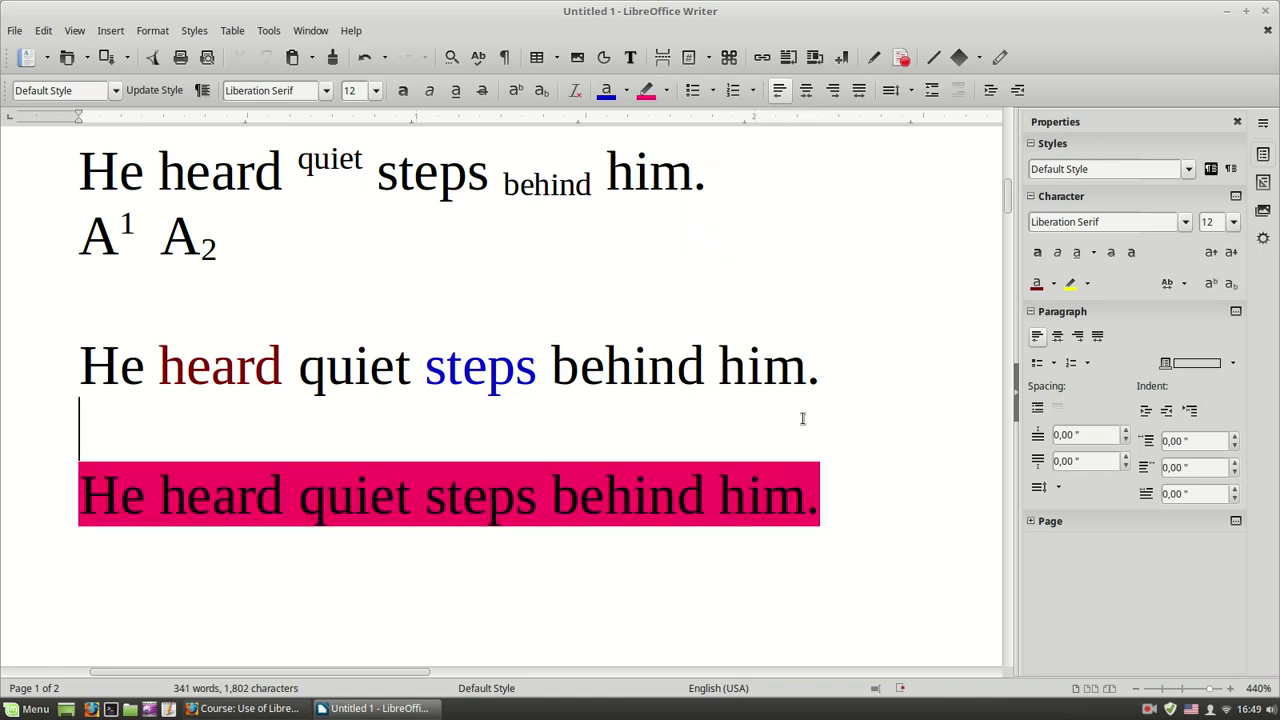
{"action": "scroll", "coordinate": [846, 403], "scroll_direction": "down", "scroll_amount": 3}
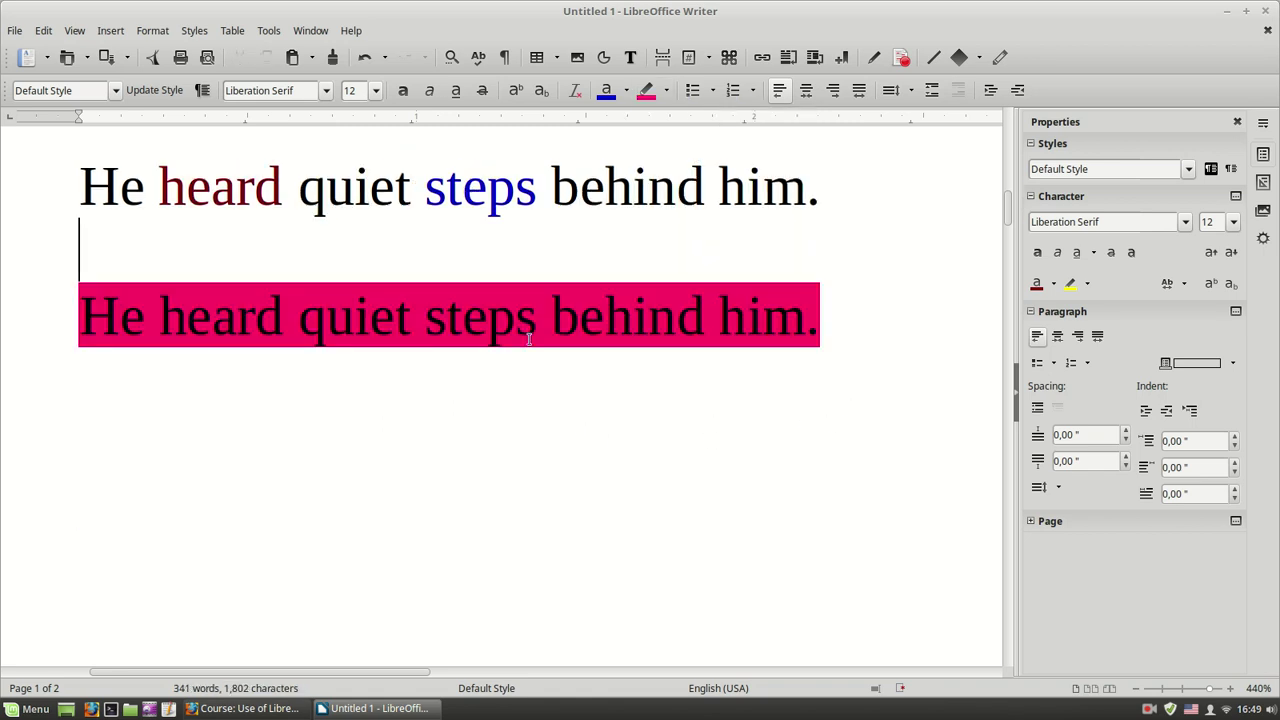
{"action": "left_click", "coordinate": [438, 331]}
{"action": "scroll", "coordinate": [860, 375], "scroll_direction": "down", "scroll_amount": 5}
{"action": "scroll", "coordinate": [800, 370], "scroll_direction": "up", "scroll_amount": 8}
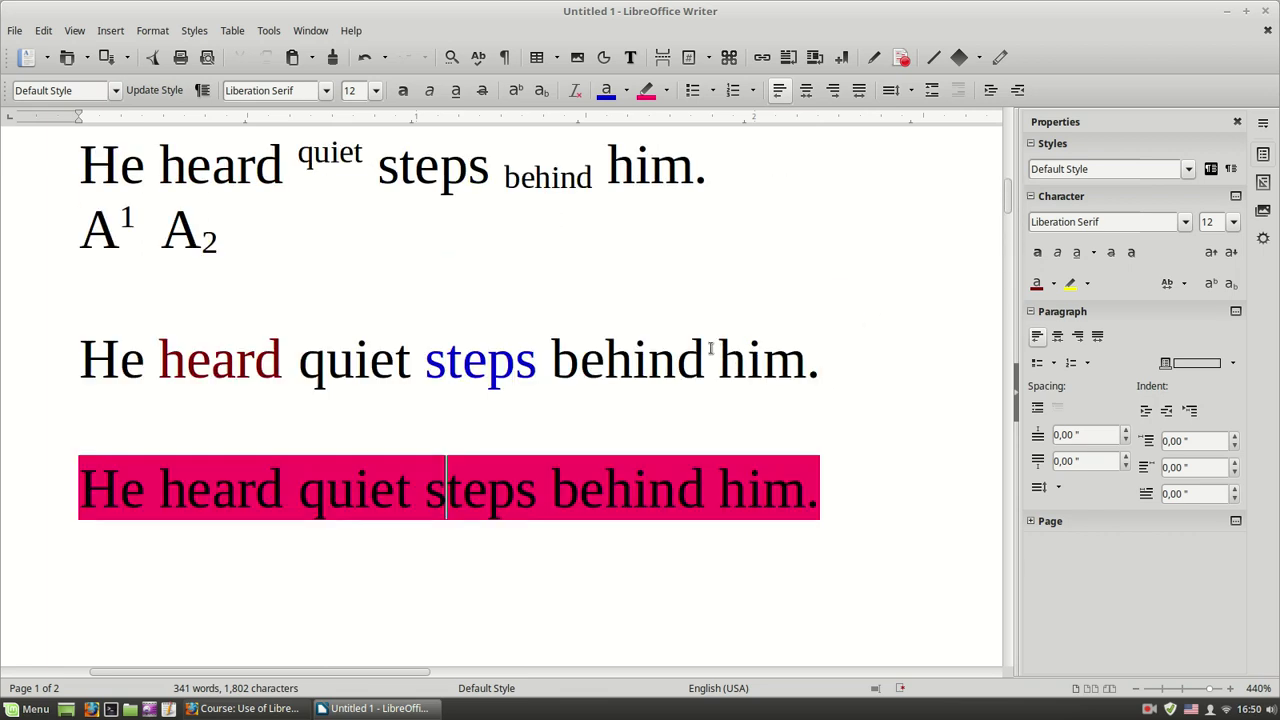
{"action": "left_click", "coordinate": [705, 355]}
Copy the pink-highlighted sentence and paste it below the original, separated by an empty line
{"action": "scroll", "coordinate": [839, 333], "scroll_direction": "down", "scroll_amount": 3}
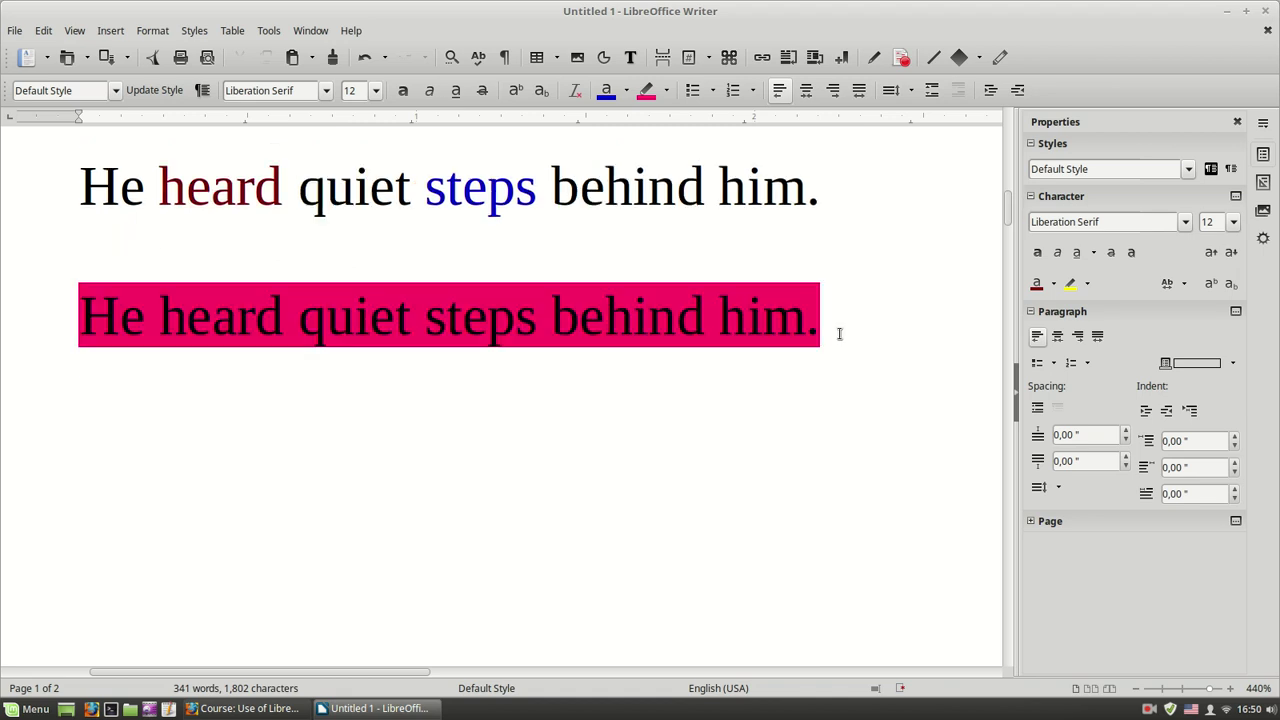
{"action": "key", "text": "Return"}
{"action": "triple_click", "coordinate": [262, 300]}
{"action": "key", "text": "ctrl+c"}
{"action": "left_click", "coordinate": [238, 390]}
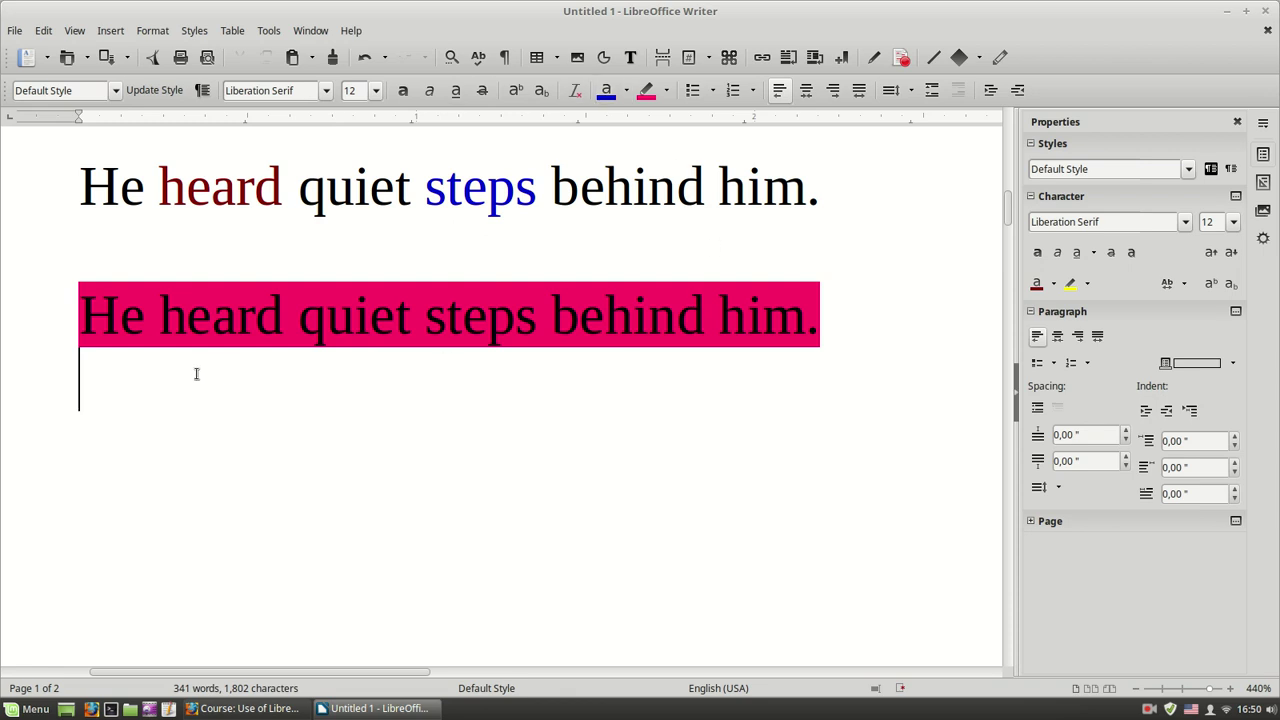
{"action": "key", "text": "ctrl+v"}
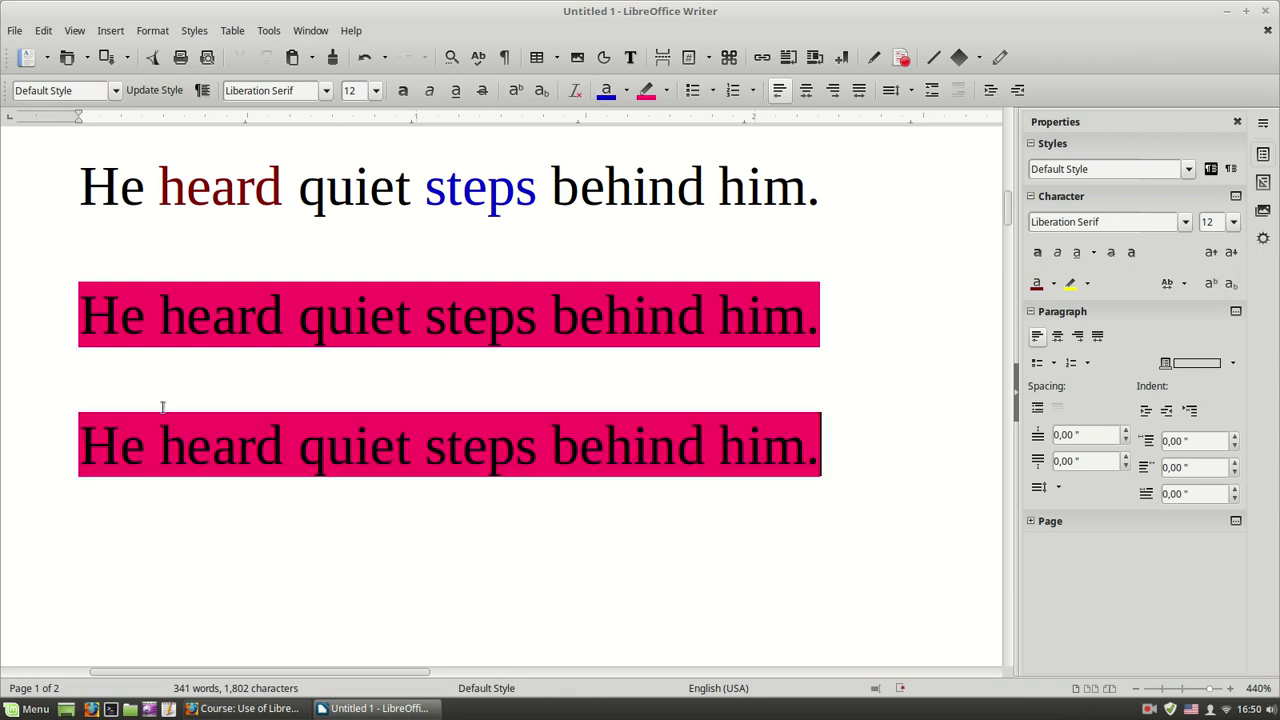
Clear the direct formatting from the whole lower copy of the pink-highlighted sentence
{"action": "triple_click", "coordinate": [203, 443]}
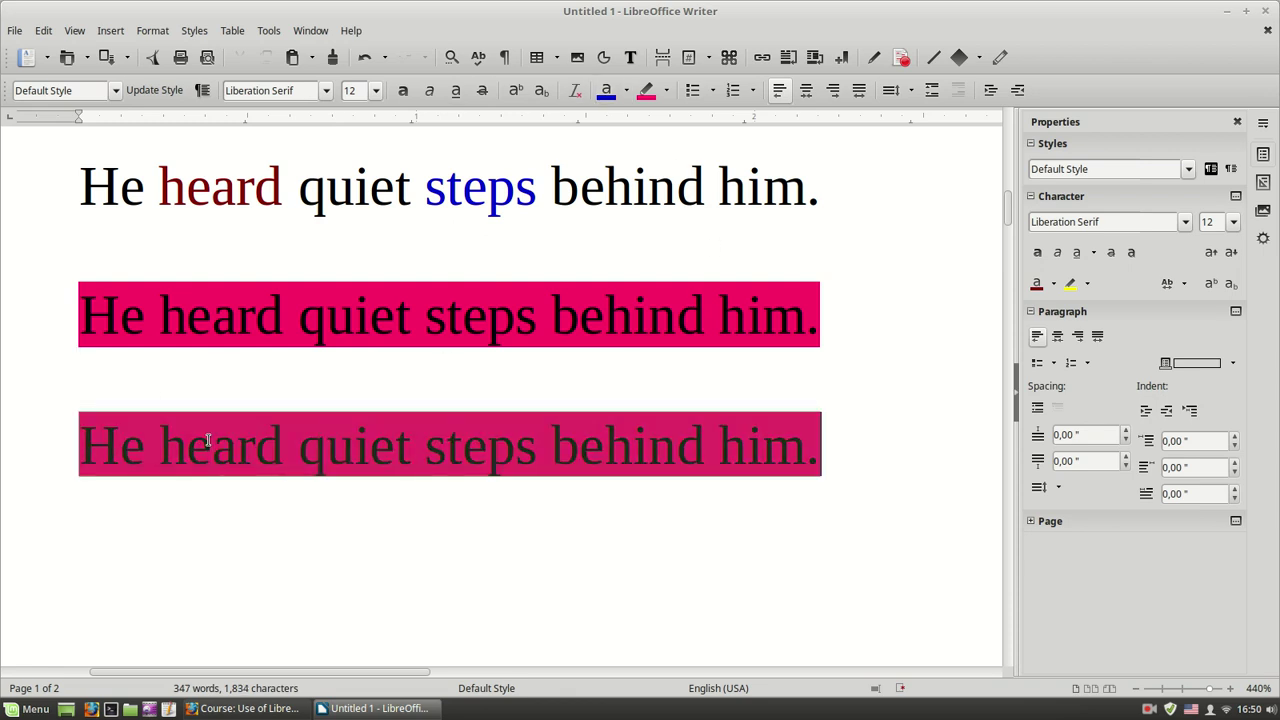
{"action": "left_click", "coordinate": [575, 90]}
{"action": "left_click", "coordinate": [840, 393]}
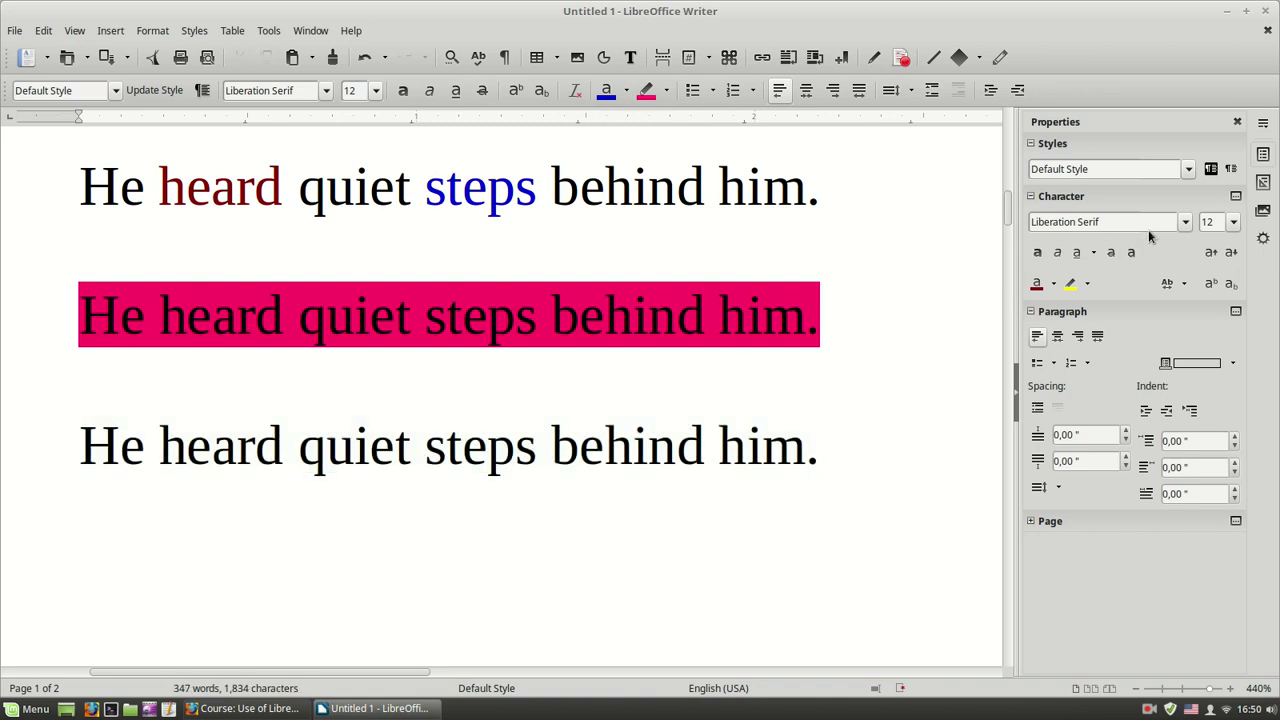
Apply the shadow effect to the entire unformatted sentence below the pink-highlighted one
{"action": "left_click", "coordinate": [1263, 182]}
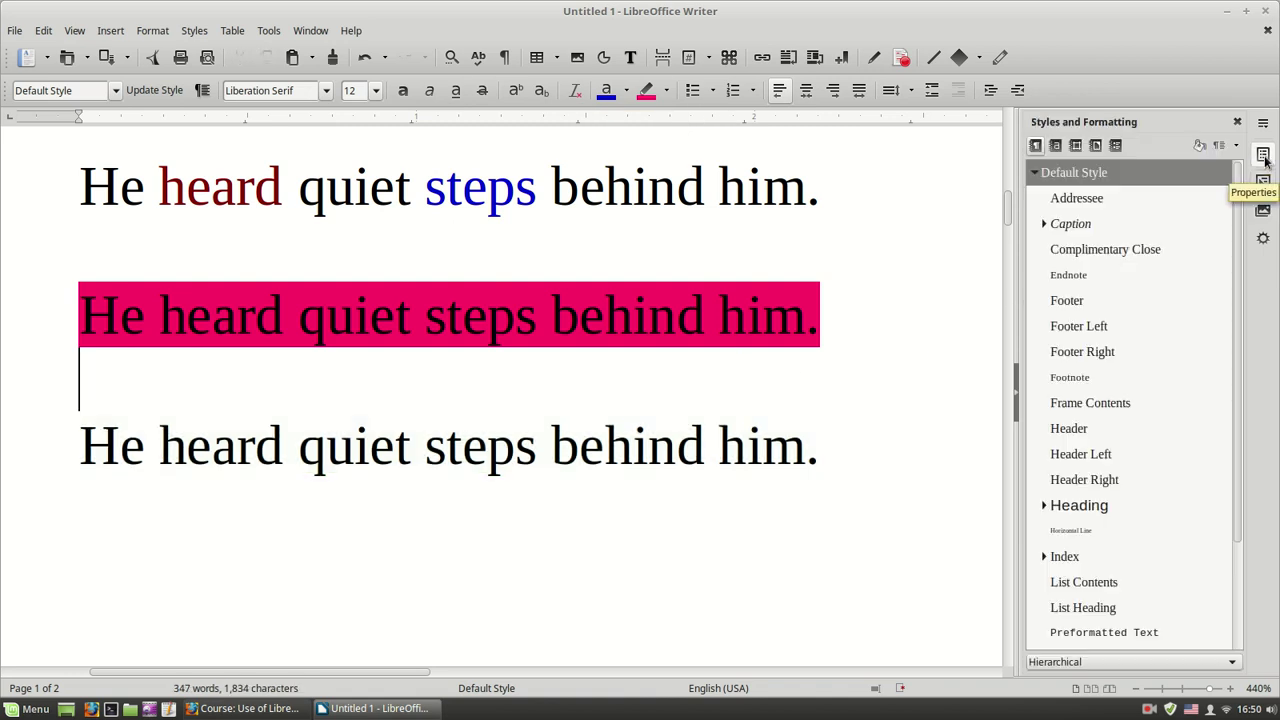
{"action": "left_click", "coordinate": [1263, 155]}
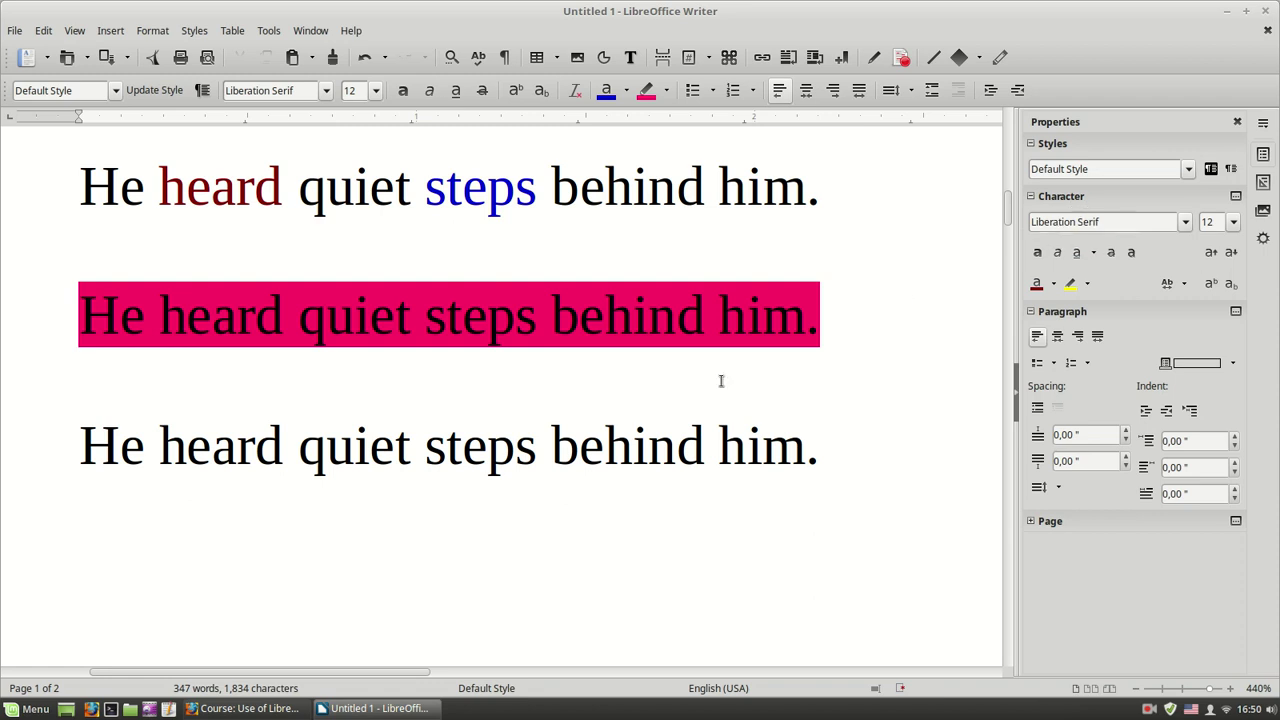
{"action": "left_click", "coordinate": [515, 450]}
{"action": "triple_click", "coordinate": [515, 450]}
{"action": "key", "text": "ctrl+c"}
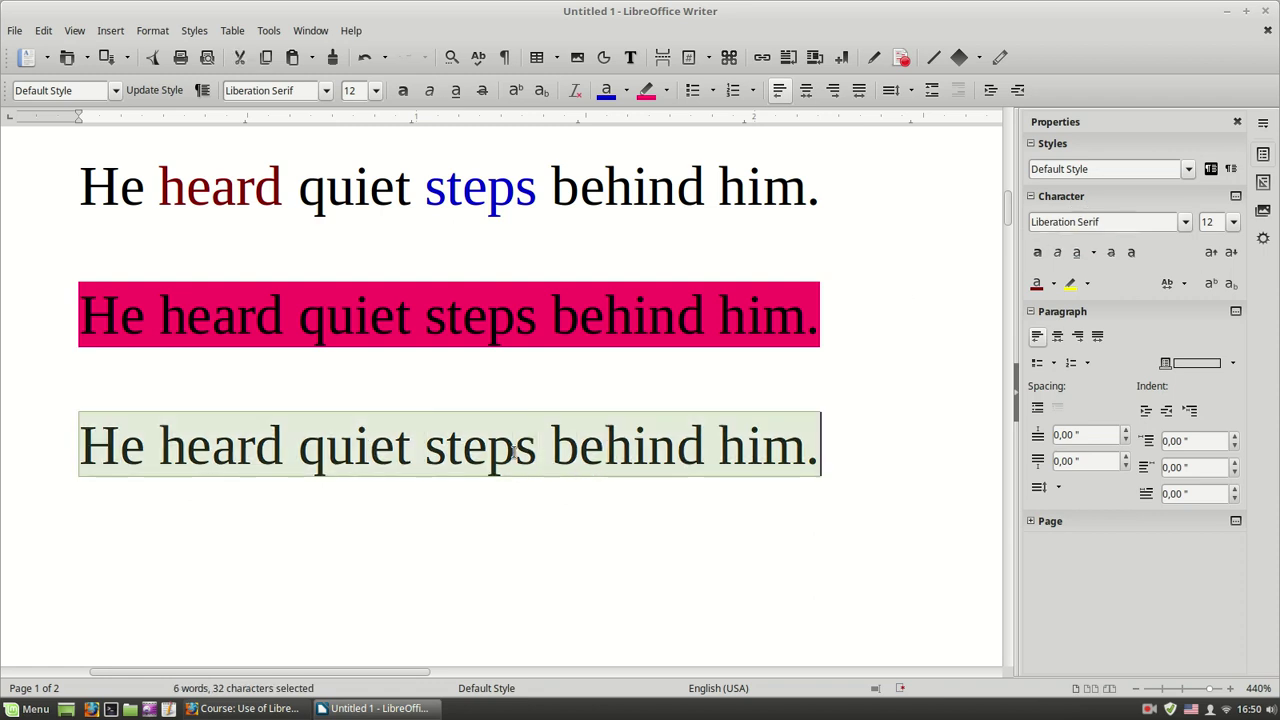
{"action": "left_click", "coordinate": [1069, 284]}
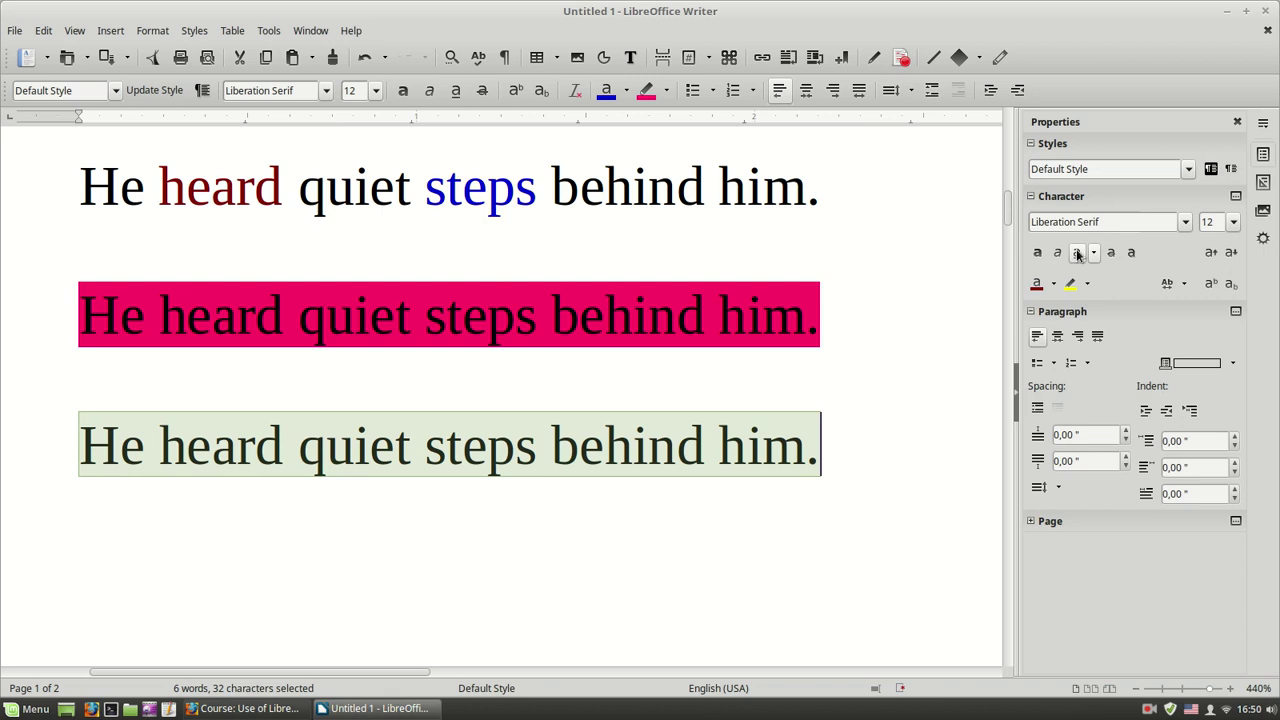
{"action": "left_click", "coordinate": [1130, 258]}
{"action": "left_click", "coordinate": [908, 428]}
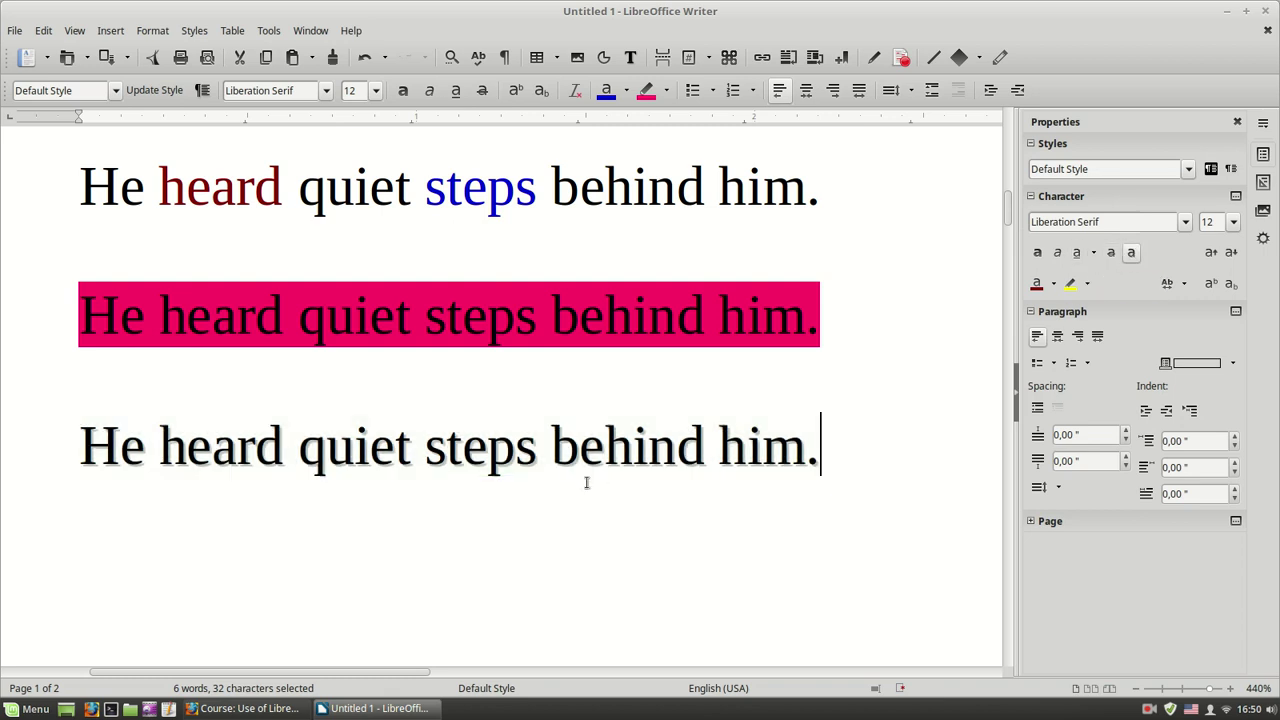
Paste the copied sentence again below the shadowed sentence, leaving one empty line between them
{"action": "scroll", "coordinate": [584, 484], "scroll_direction": "down", "scroll_amount": 3}
{"action": "scroll", "coordinate": [559, 421], "scroll_direction": "up", "scroll_amount": 2}
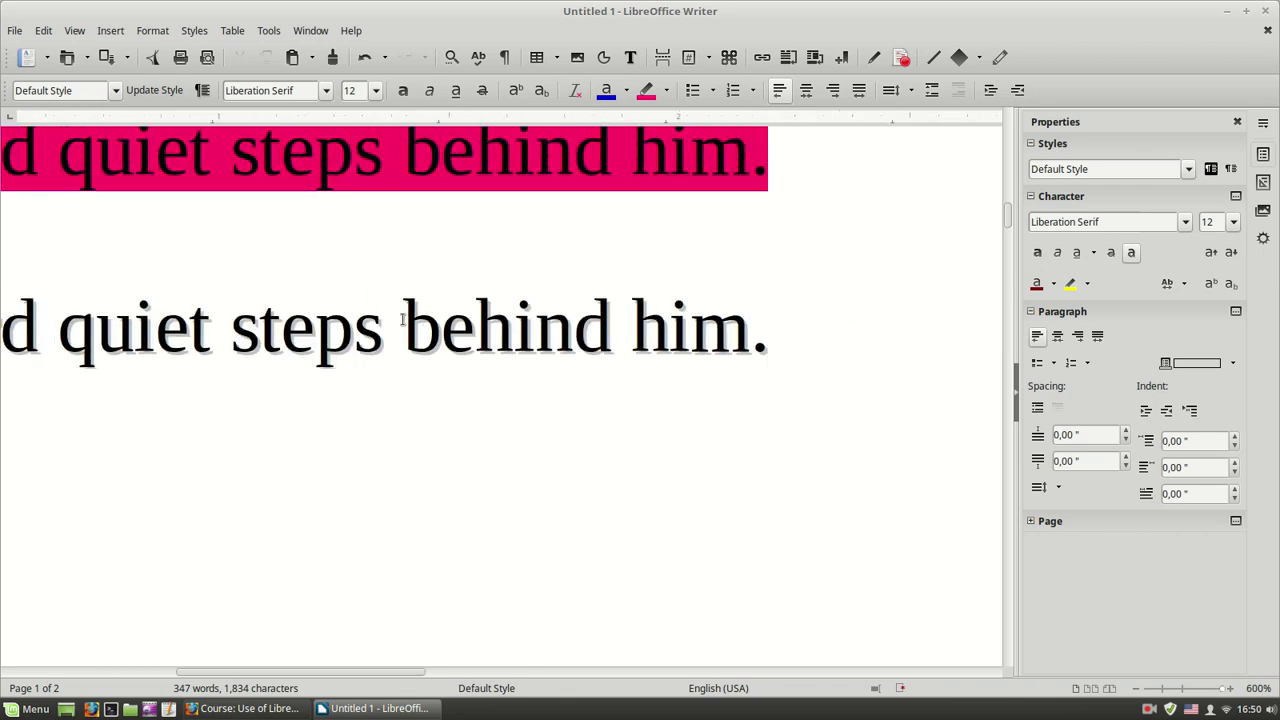
{"action": "scroll", "coordinate": [408, 328], "scroll_direction": "down", "scroll_amount": 3}
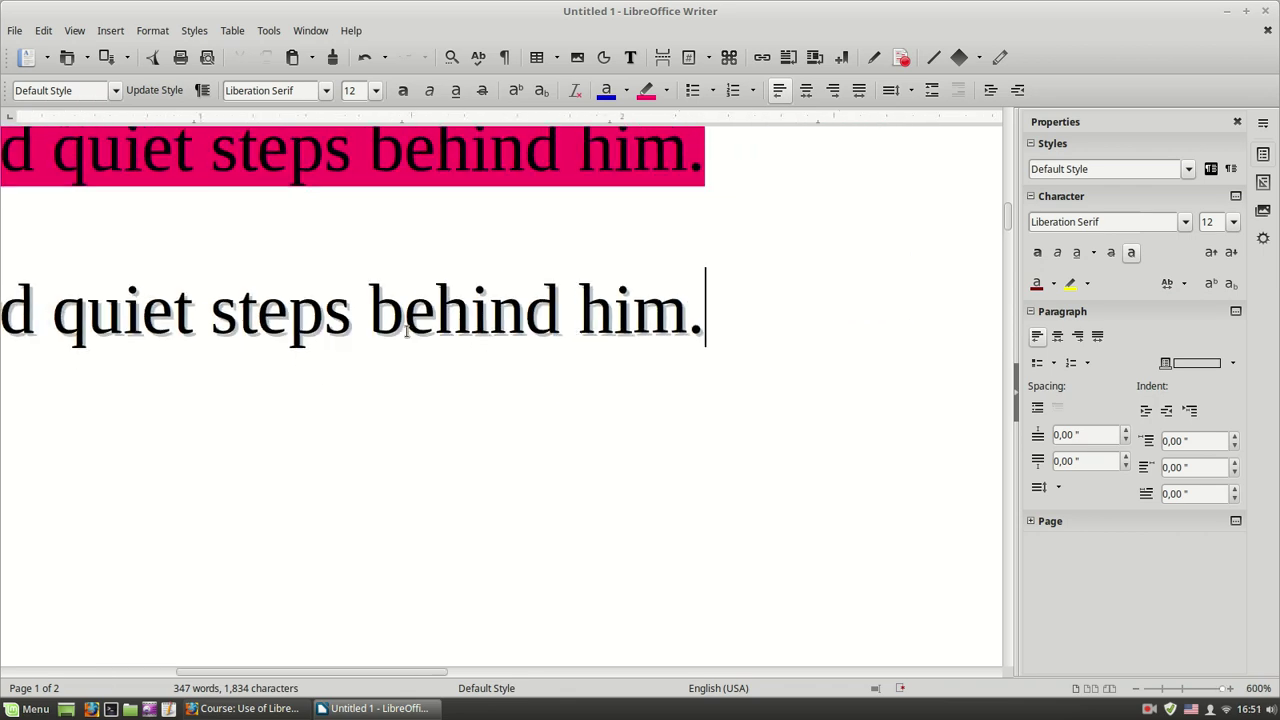
{"action": "left_click_drag", "start_coordinate": [469, 677], "coordinate": [364, 677]}
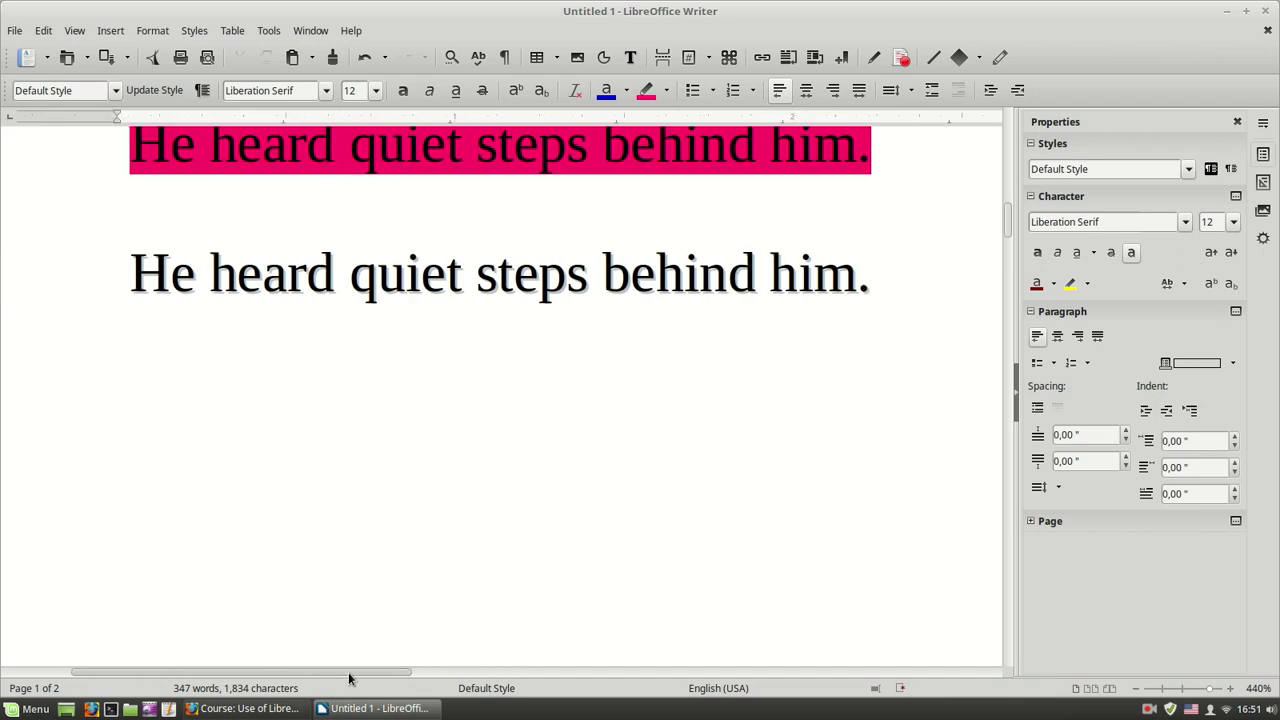
{"action": "key", "text": "Return"}
{"action": "key", "text": "Return"}
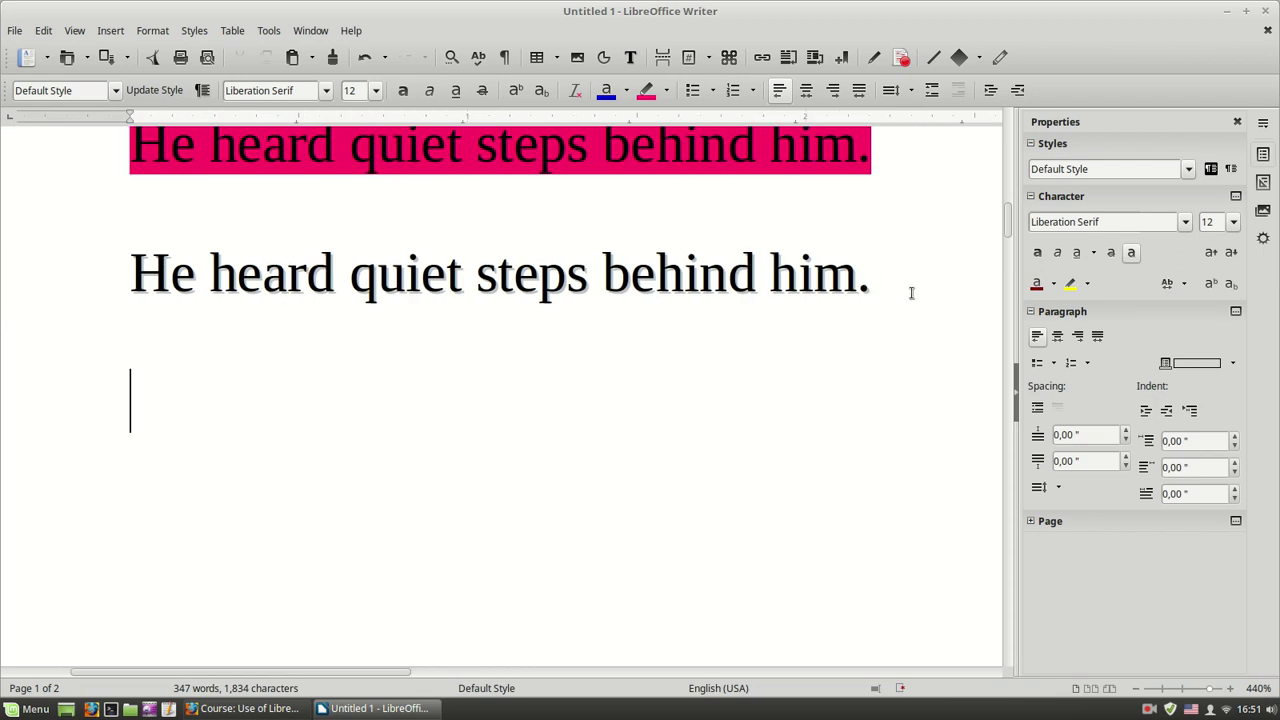
{"action": "key", "text": "ctrl+v"}
Clear the highlight and shadow formatting from the sentence just pasted at the end
{"action": "triple_click", "coordinate": [571, 415]}
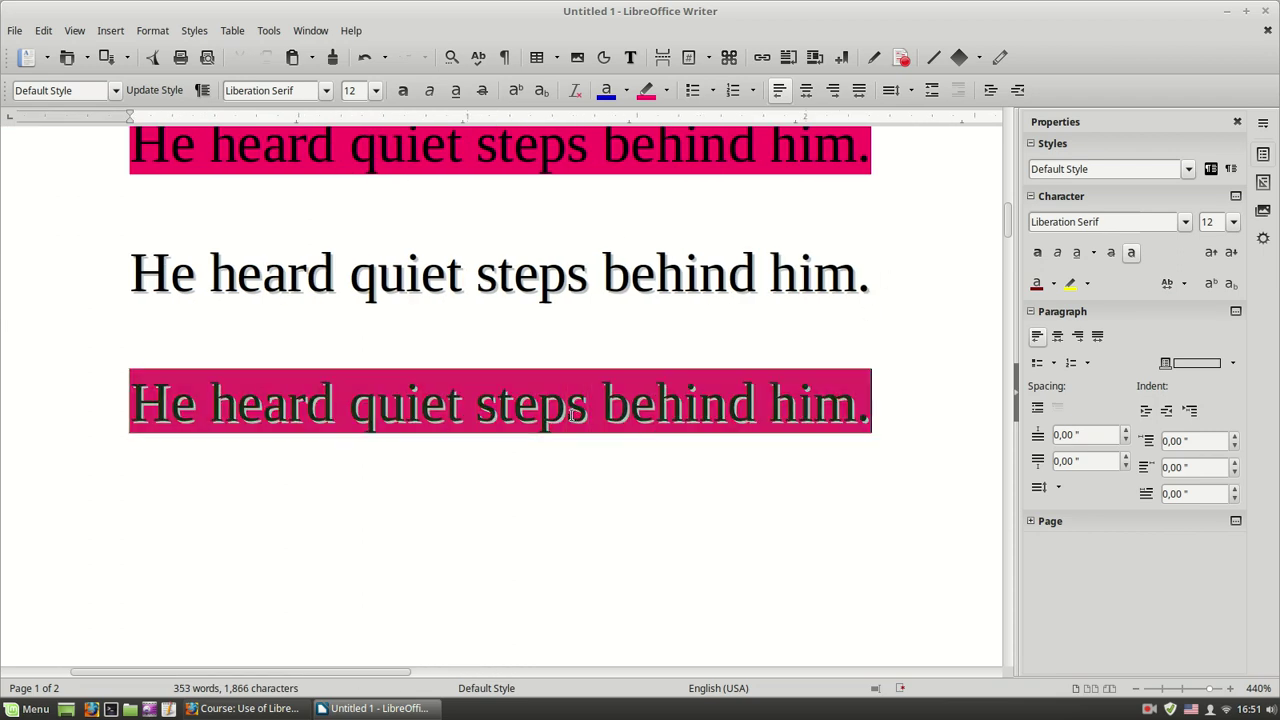
{"action": "left_click", "coordinate": [575, 90]}
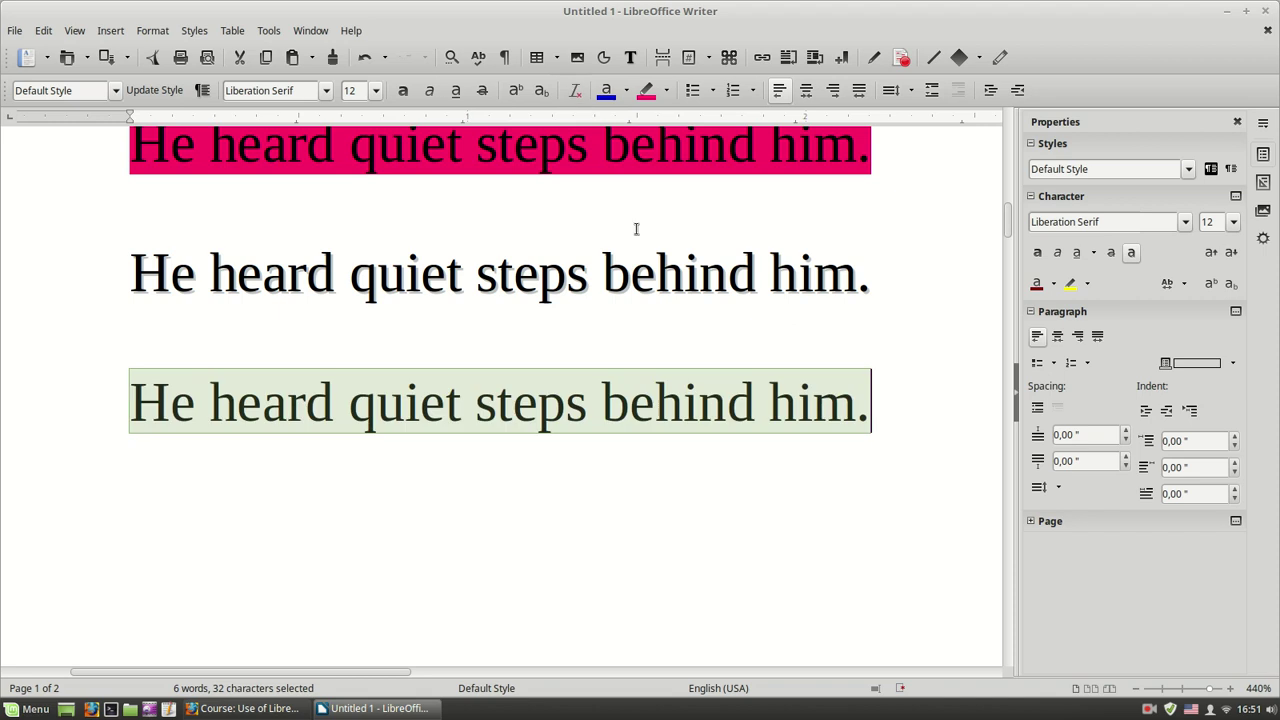
{"action": "left_click", "coordinate": [704, 362]}
{"action": "key", "text": "ctrl+End"}
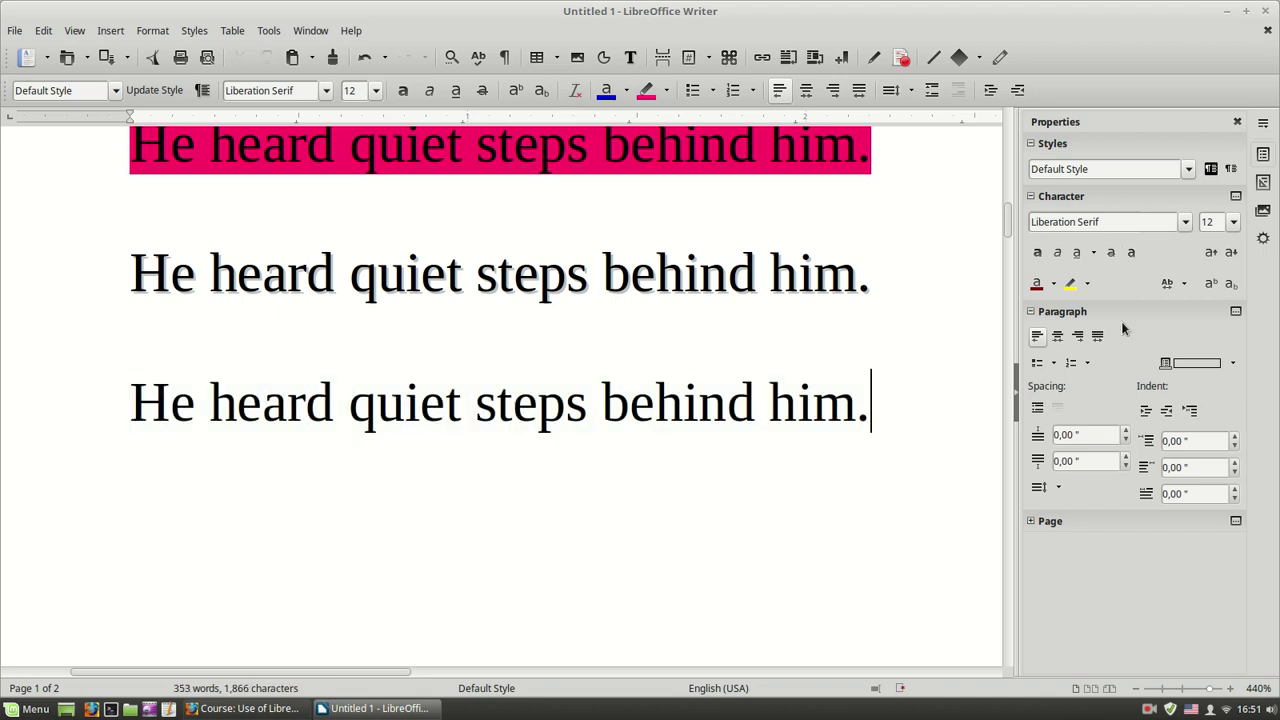
Increase and decrease the last sentence's font size in increments, finishing at 14 pt
{"action": "triple_click", "coordinate": [654, 403]}
{"action": "left_click", "coordinate": [1210, 253]}
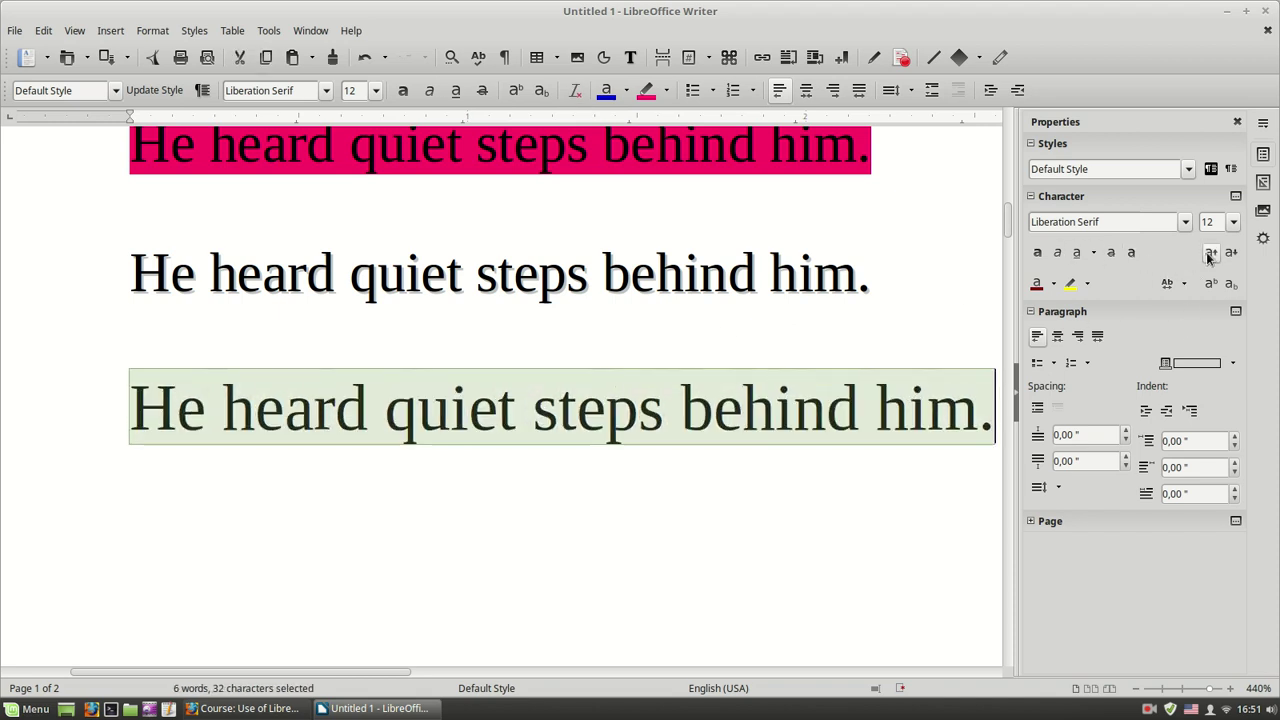
{"action": "left_click", "coordinate": [1210, 253]}
{"action": "left_click", "coordinate": [1231, 253]}
{"action": "left_click", "coordinate": [1231, 253]}
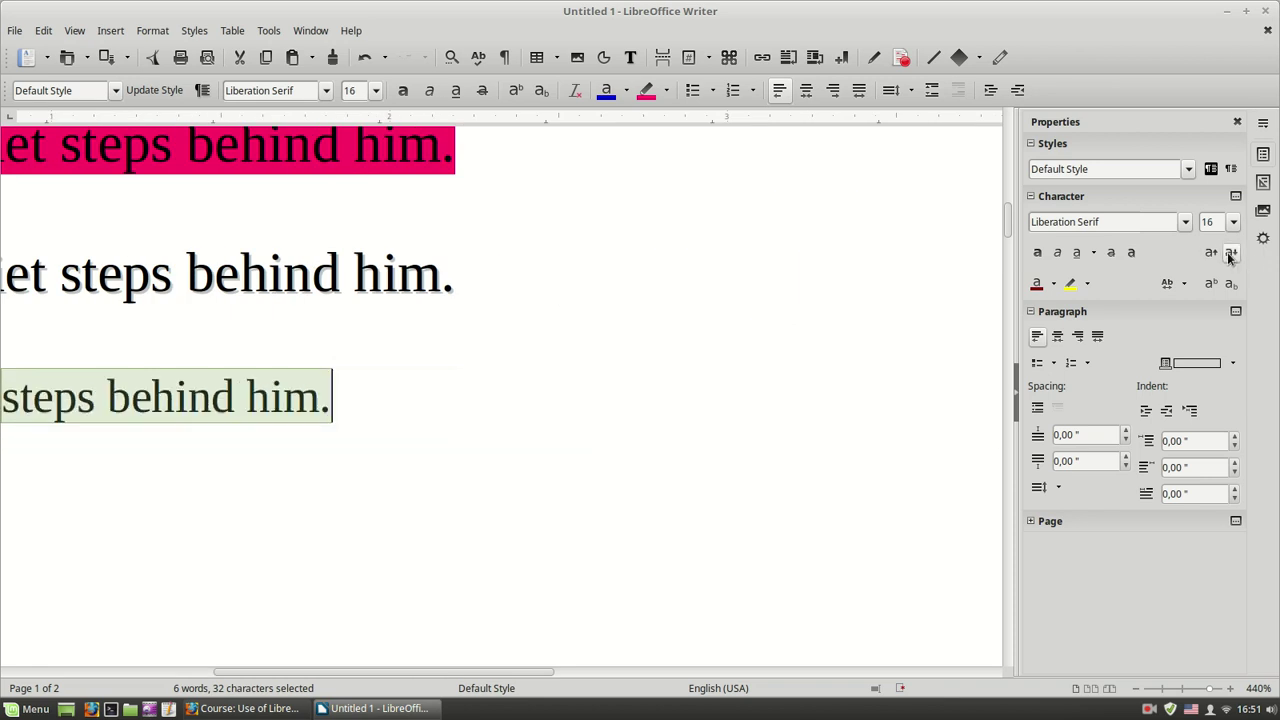
{"action": "left_click", "coordinate": [1210, 253]}
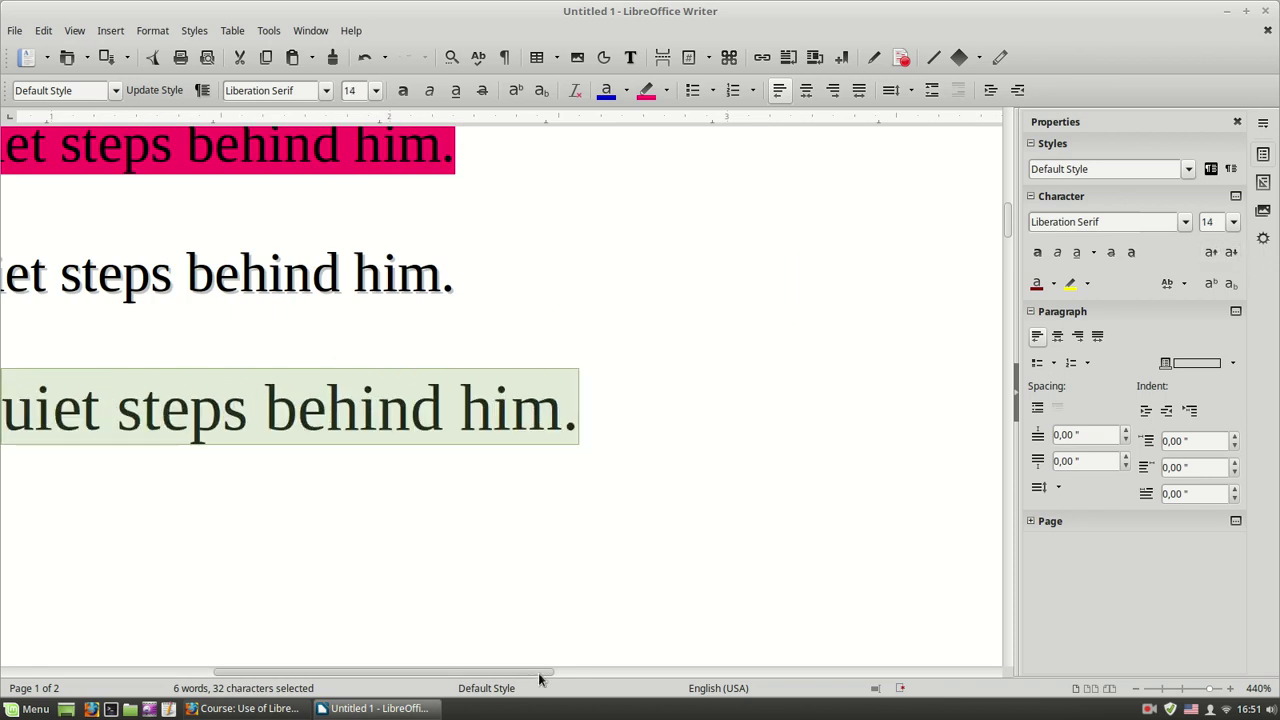
Clear the direct formatting from the enlarged last sentence
{"action": "left_click_drag", "start_coordinate": [537, 672], "coordinate": [389, 666]}
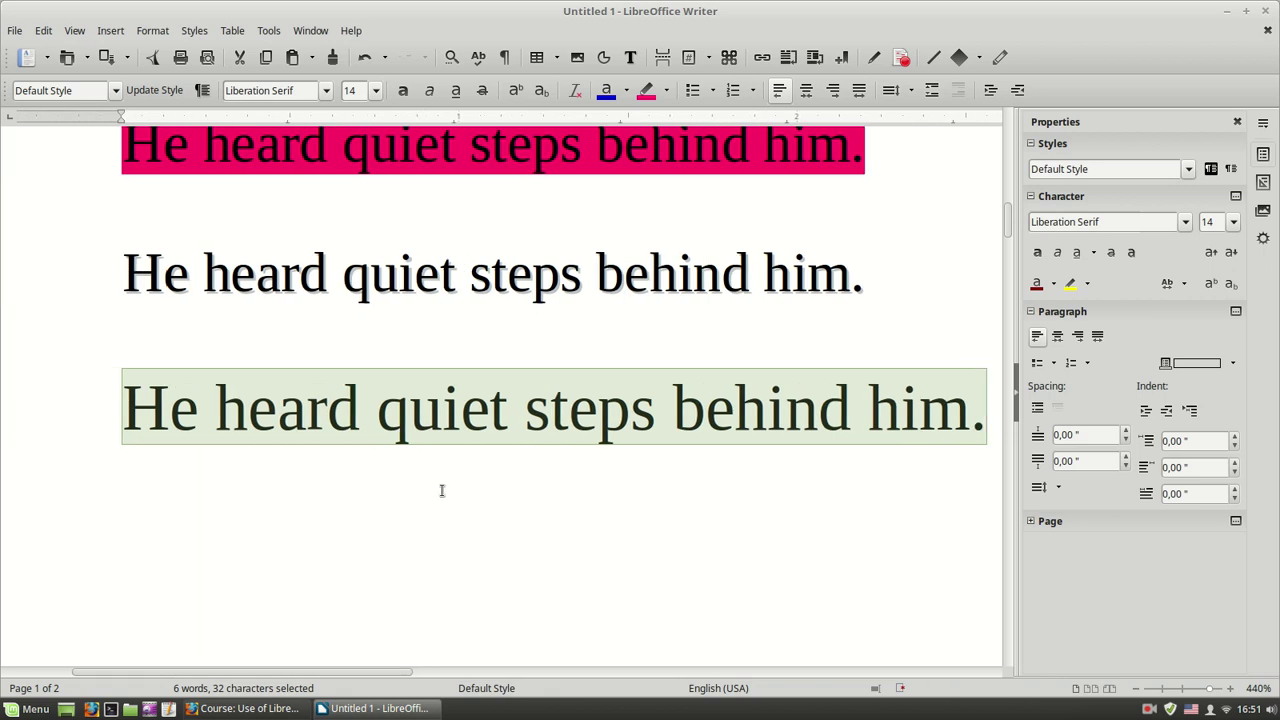
{"action": "left_click", "coordinate": [577, 90]}
{"action": "left_click", "coordinate": [472, 350]}
Set the last sentence's character spacing to Tight
{"action": "triple_click", "coordinate": [452, 400]}
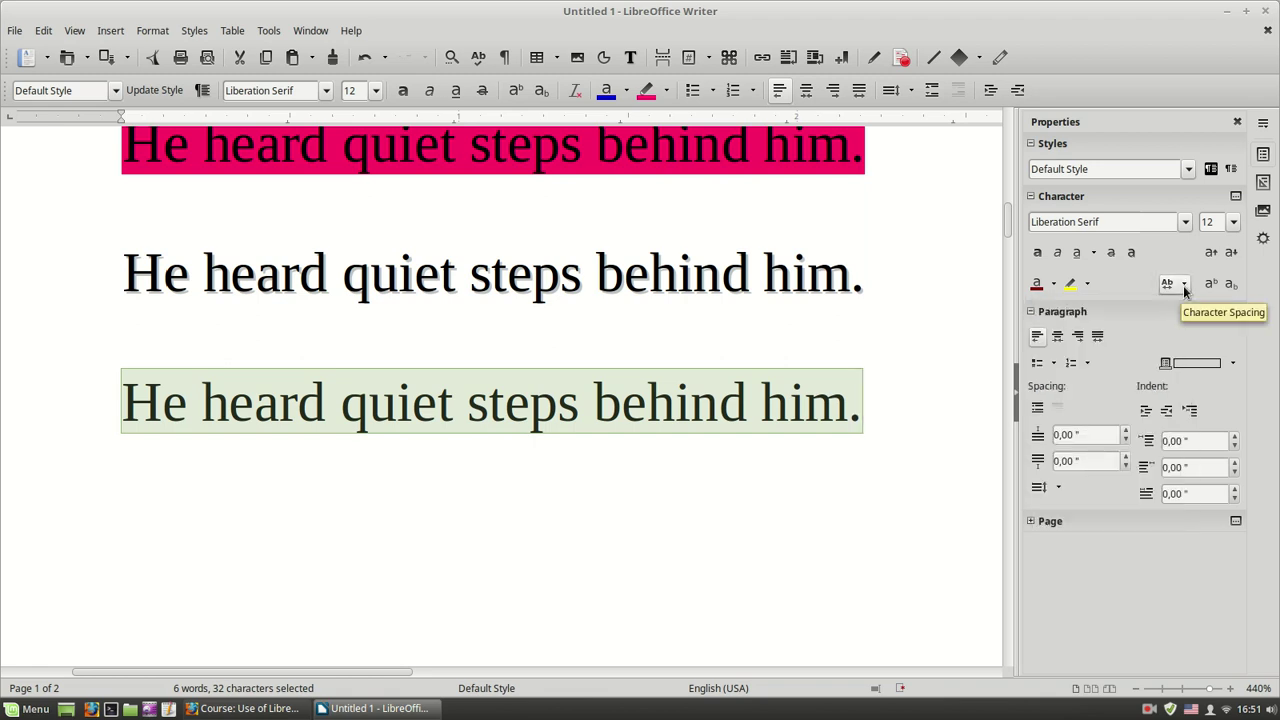
{"action": "left_click", "coordinate": [1183, 285]}
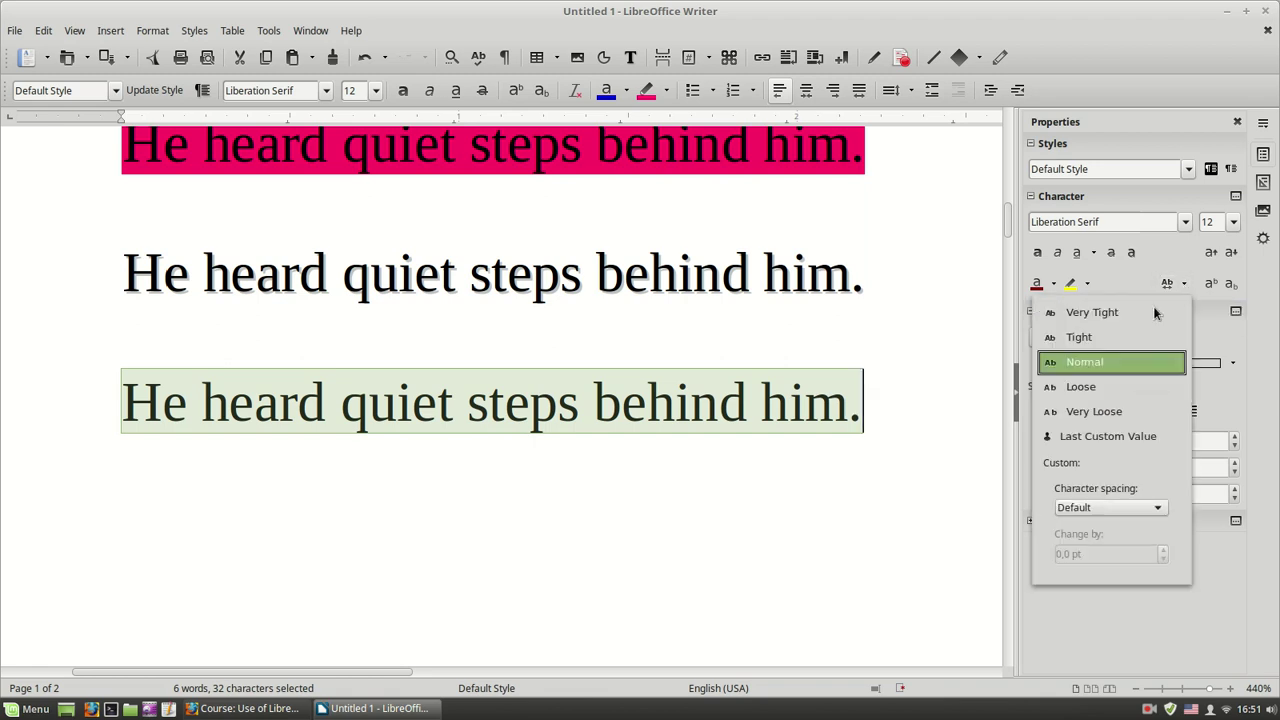
{"action": "left_click", "coordinate": [1078, 337]}
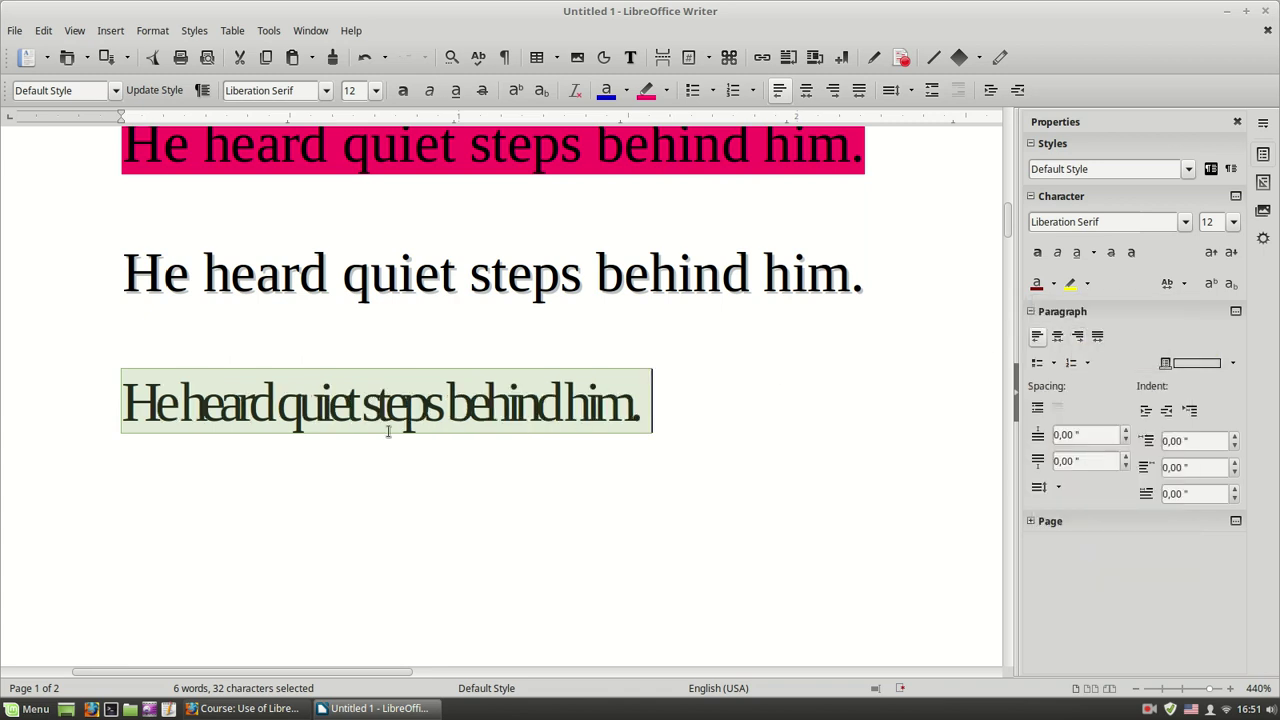
Set the character spacing of the entire last sentence to Loose
{"action": "double_click", "coordinate": [345, 405]}
{"action": "triple_click", "coordinate": [345, 405]}
{"action": "key", "text": "ctrl+c"}
{"action": "left_click", "coordinate": [1177, 289]}
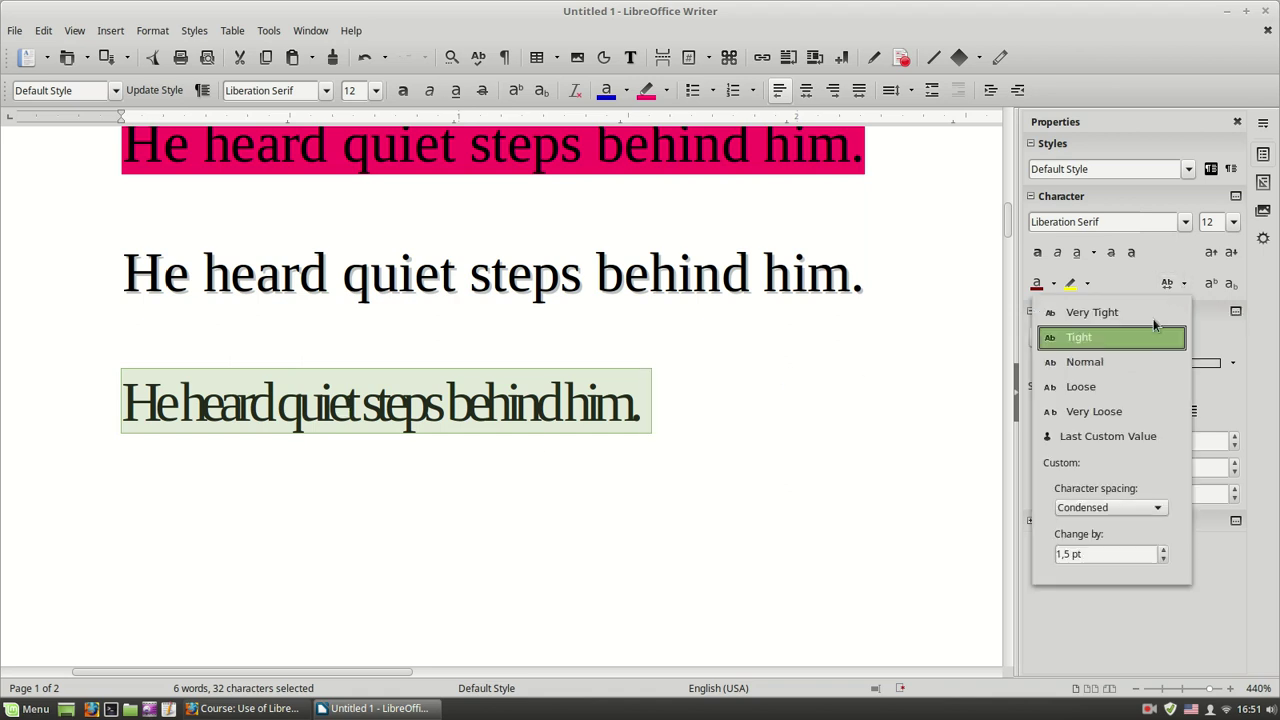
{"action": "left_click", "coordinate": [1088, 388]}
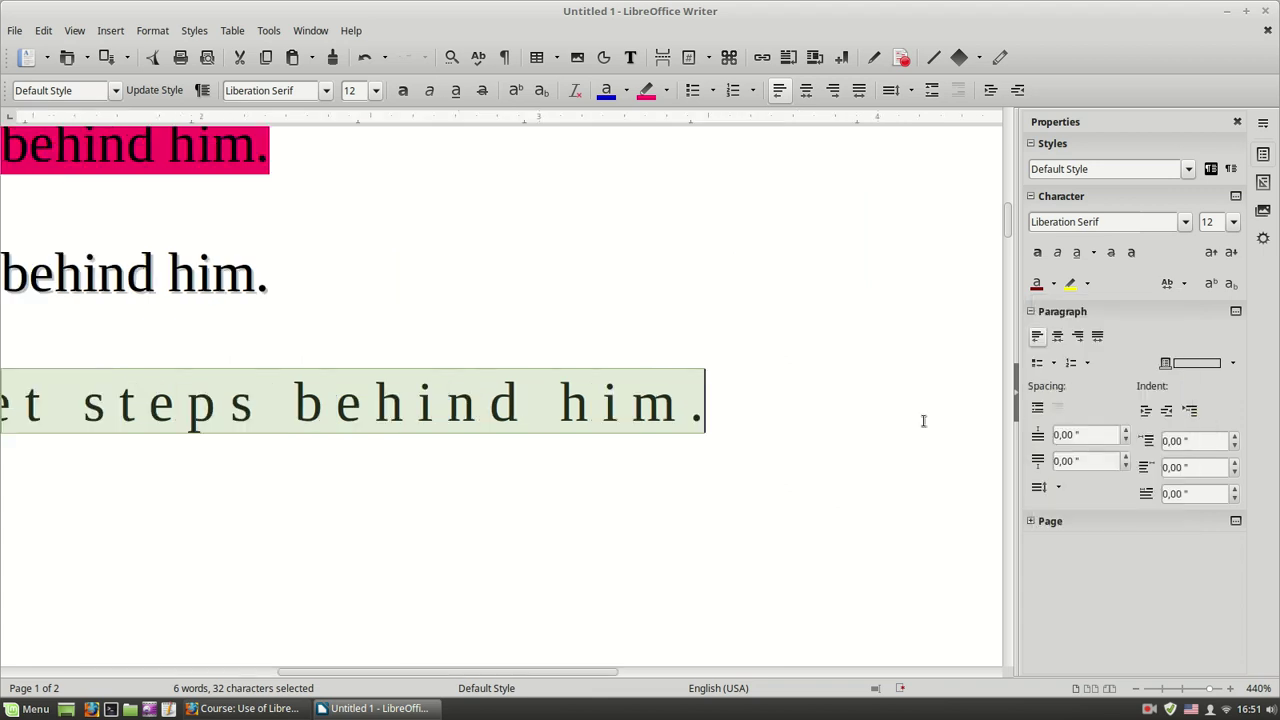
Paste the sentence from the clipboard below the loosely spaced one, leaving one empty line between them
{"action": "left_click_drag", "start_coordinate": [588, 671], "coordinate": [474, 674]}
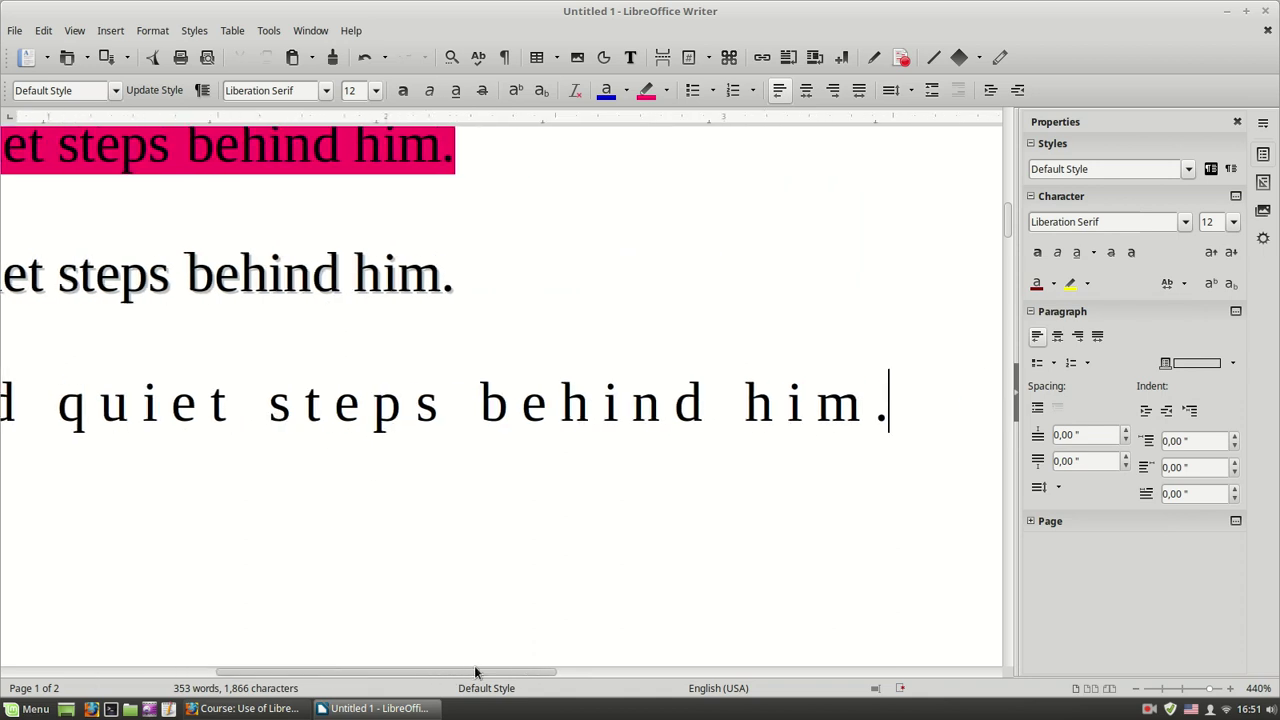
{"action": "key", "text": "Return"}
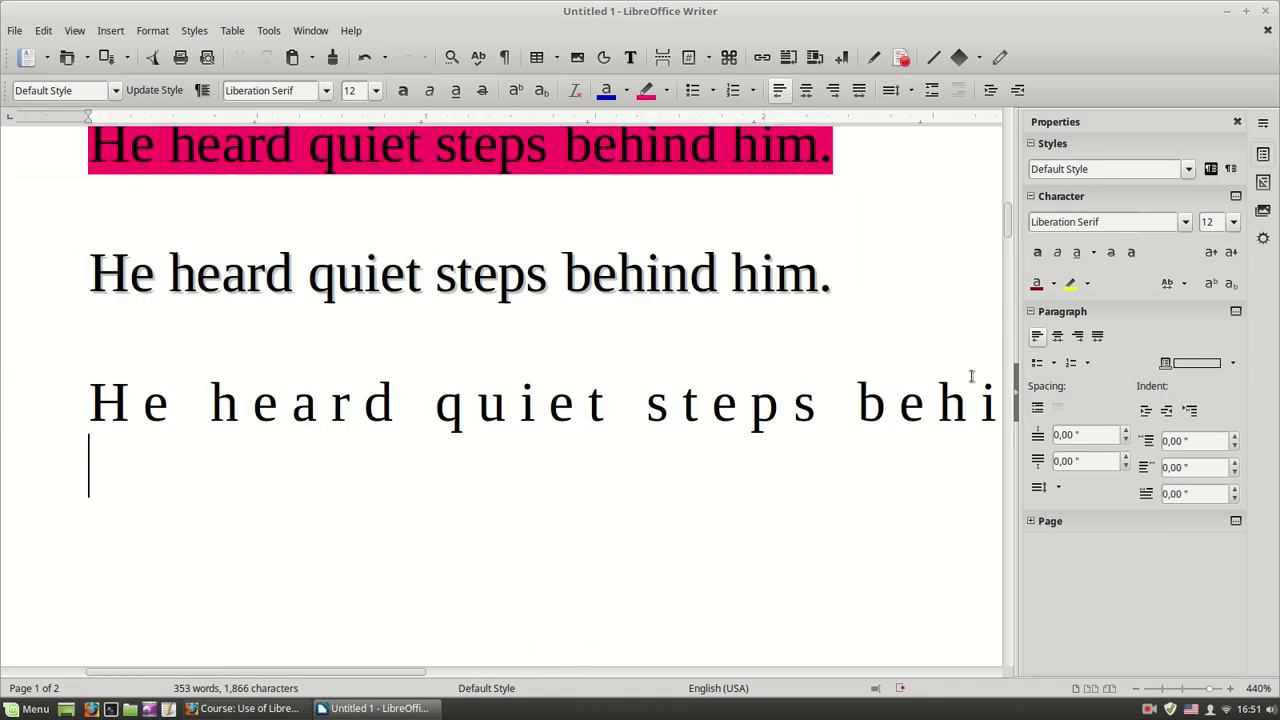
{"action": "key", "text": "ctrl+v"}
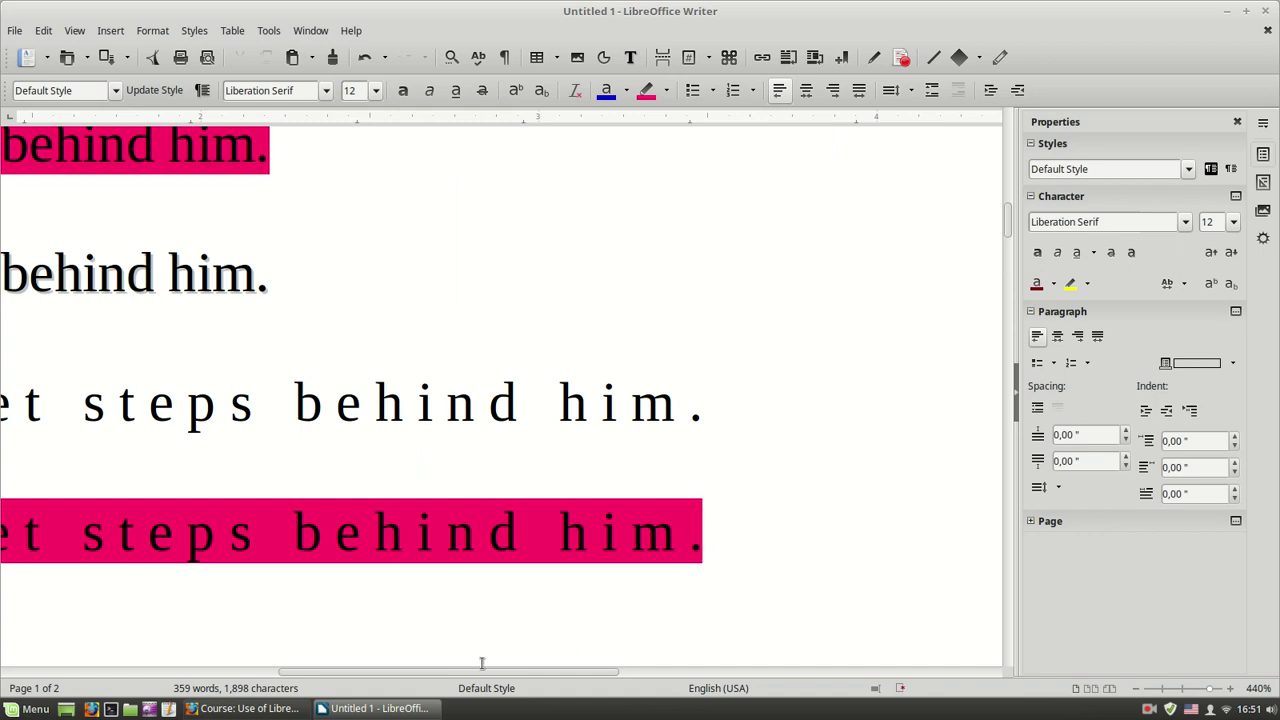
Clear the highlight and character spacing from the sentence just pasted at the end
{"action": "left_click_drag", "start_coordinate": [480, 666], "coordinate": [276, 668]}
{"action": "scroll", "coordinate": [390, 440], "scroll_direction": "down", "scroll_amount": 2}
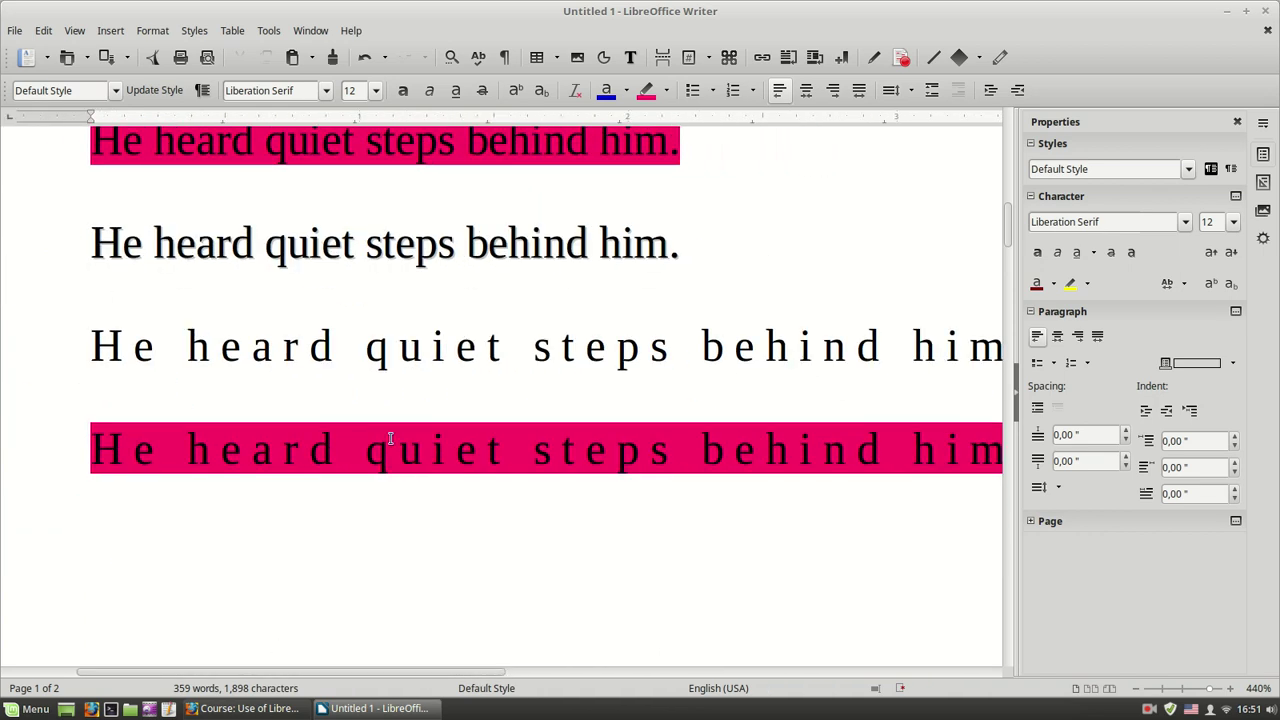
{"action": "left_click", "coordinate": [368, 448]}
{"action": "triple_click", "coordinate": [368, 448]}
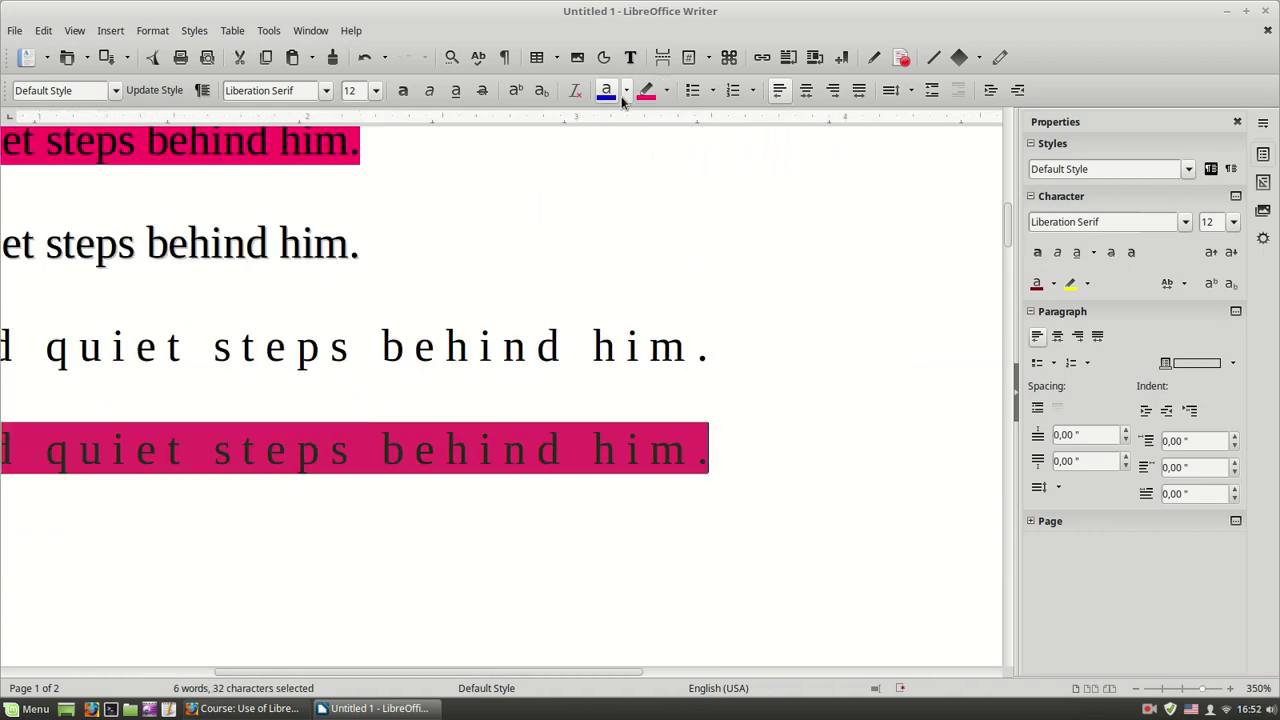
{"action": "left_click", "coordinate": [575, 91]}
{"action": "left_click_drag", "start_coordinate": [311, 666], "coordinate": [143, 664]}
{"action": "left_click", "coordinate": [374, 450]}
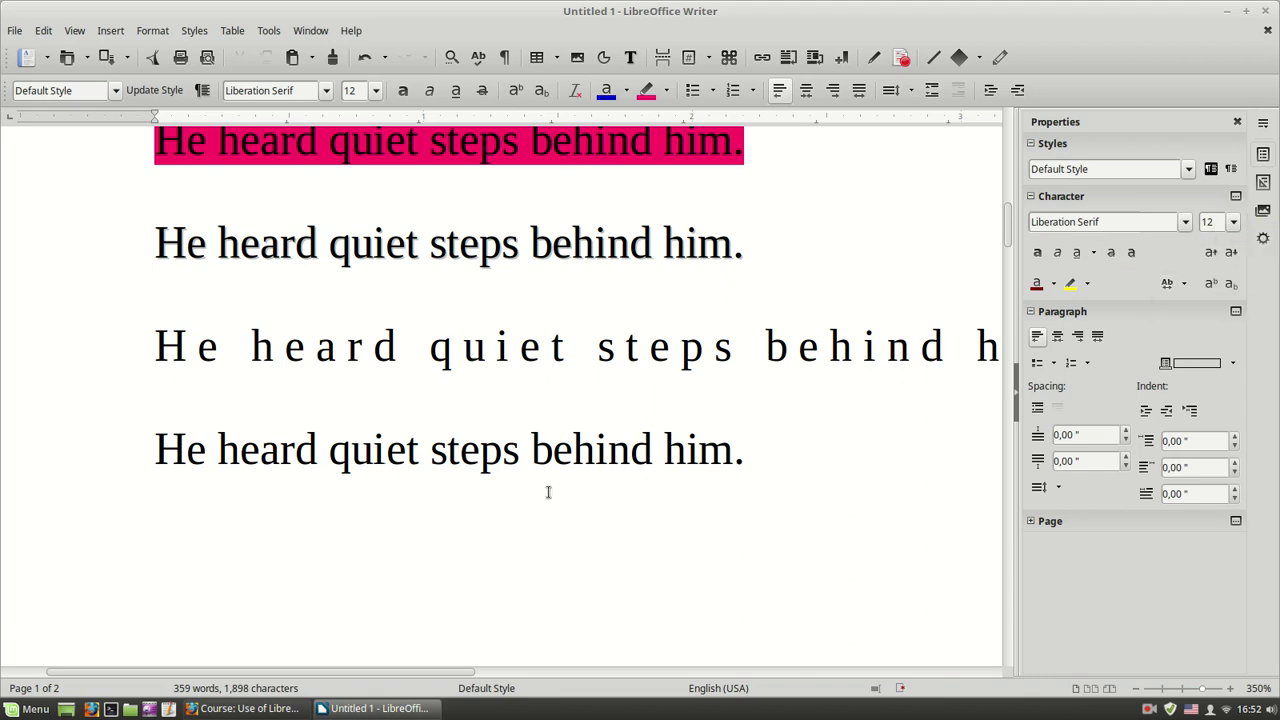
Review the font, effects, position, hyperlink, highlighting and border options in the last sentence's Character settings, and cancel without applying anything
{"action": "triple_click", "coordinate": [480, 450]}
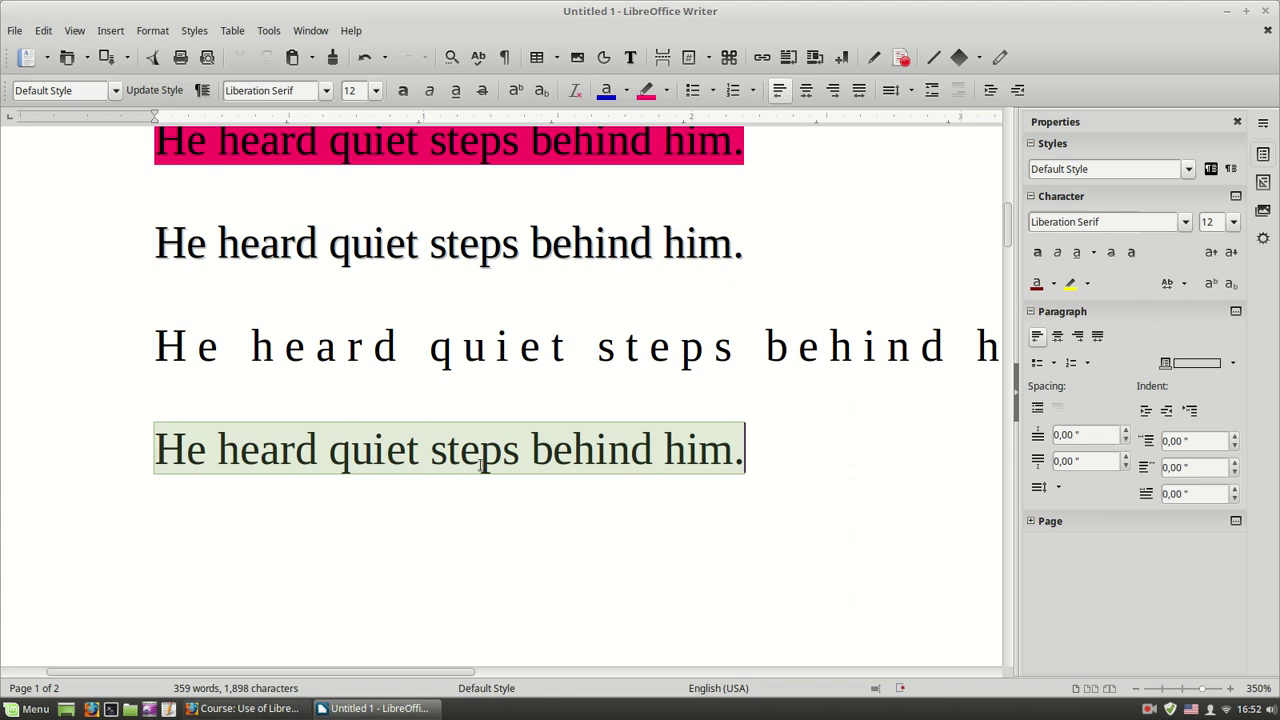
{"action": "left_click", "coordinate": [1237, 196]}
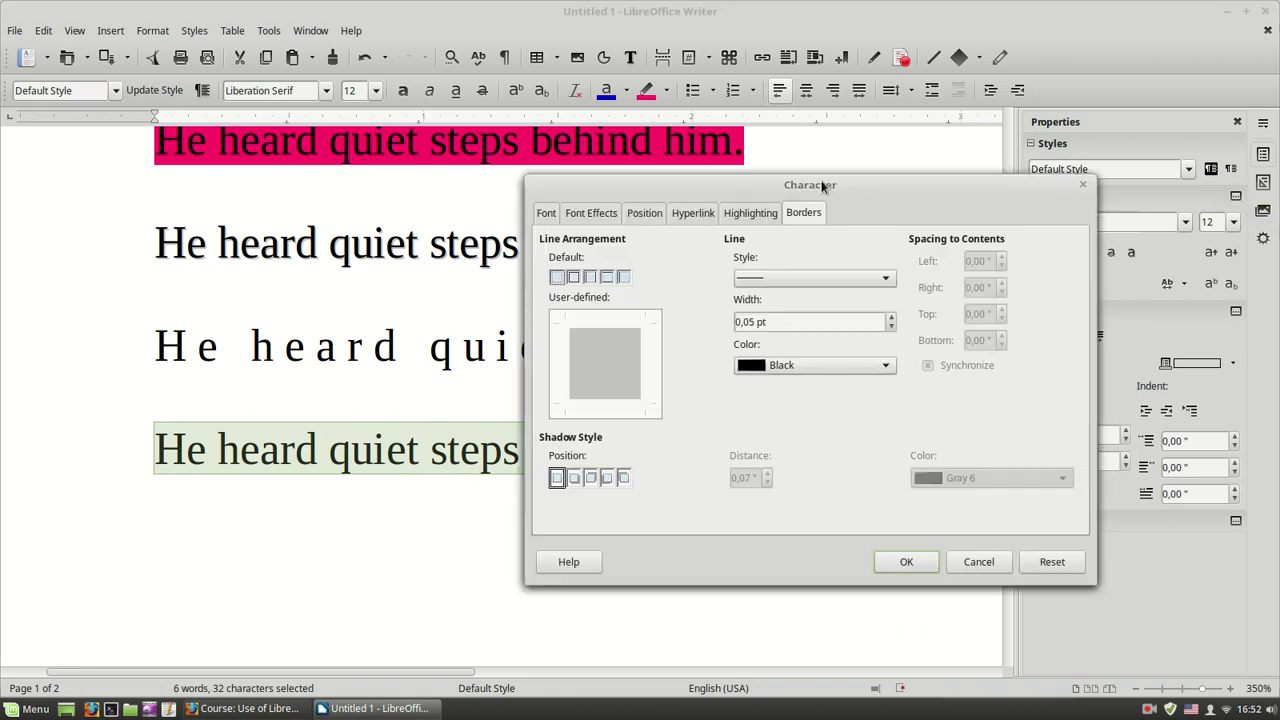
{"action": "left_click", "coordinate": [548, 213]}
{"action": "left_click", "coordinate": [589, 213]}
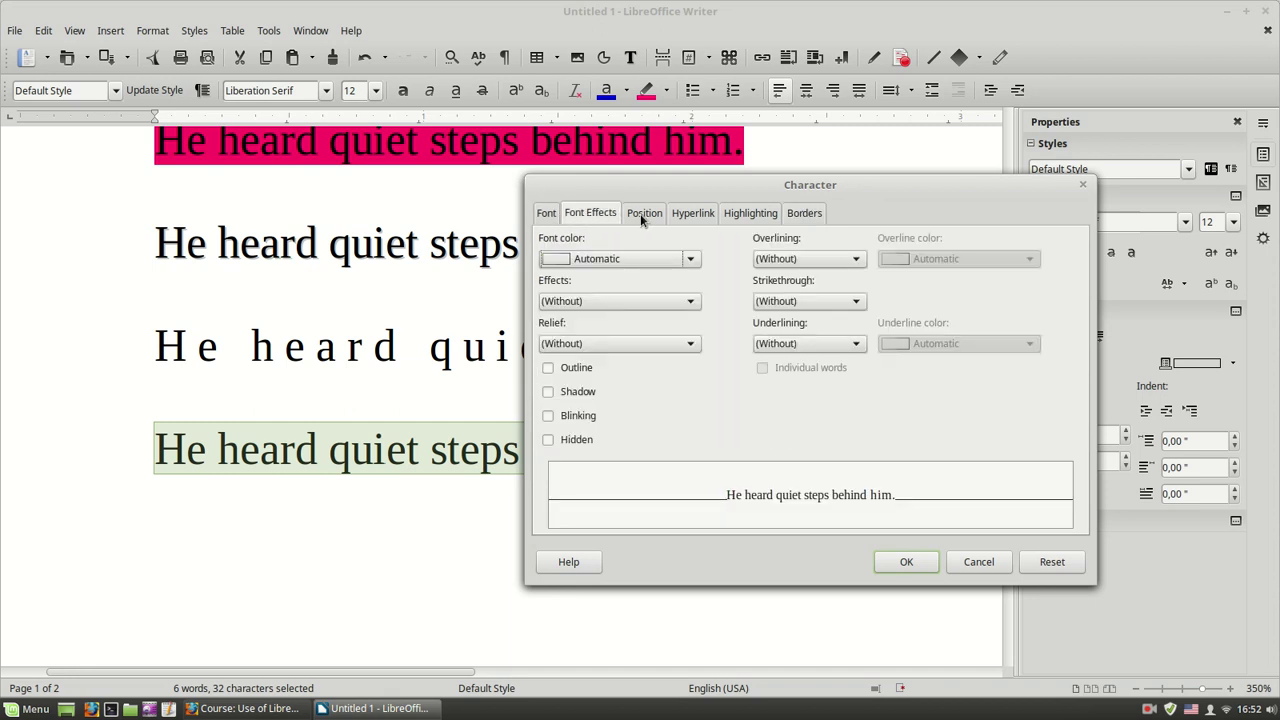
{"action": "left_click", "coordinate": [641, 213]}
{"action": "left_click", "coordinate": [593, 215]}
{"action": "left_click", "coordinate": [655, 214]}
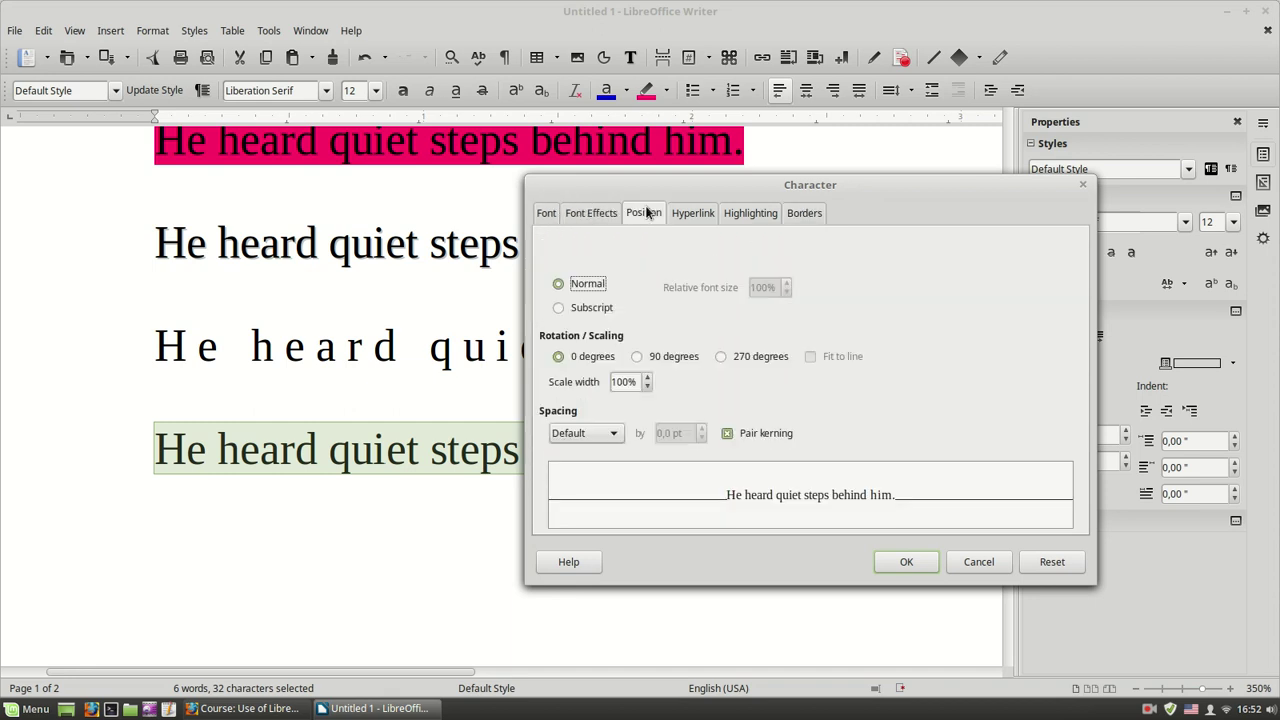
{"action": "left_click", "coordinate": [704, 214]}
{"action": "left_click", "coordinate": [750, 213]}
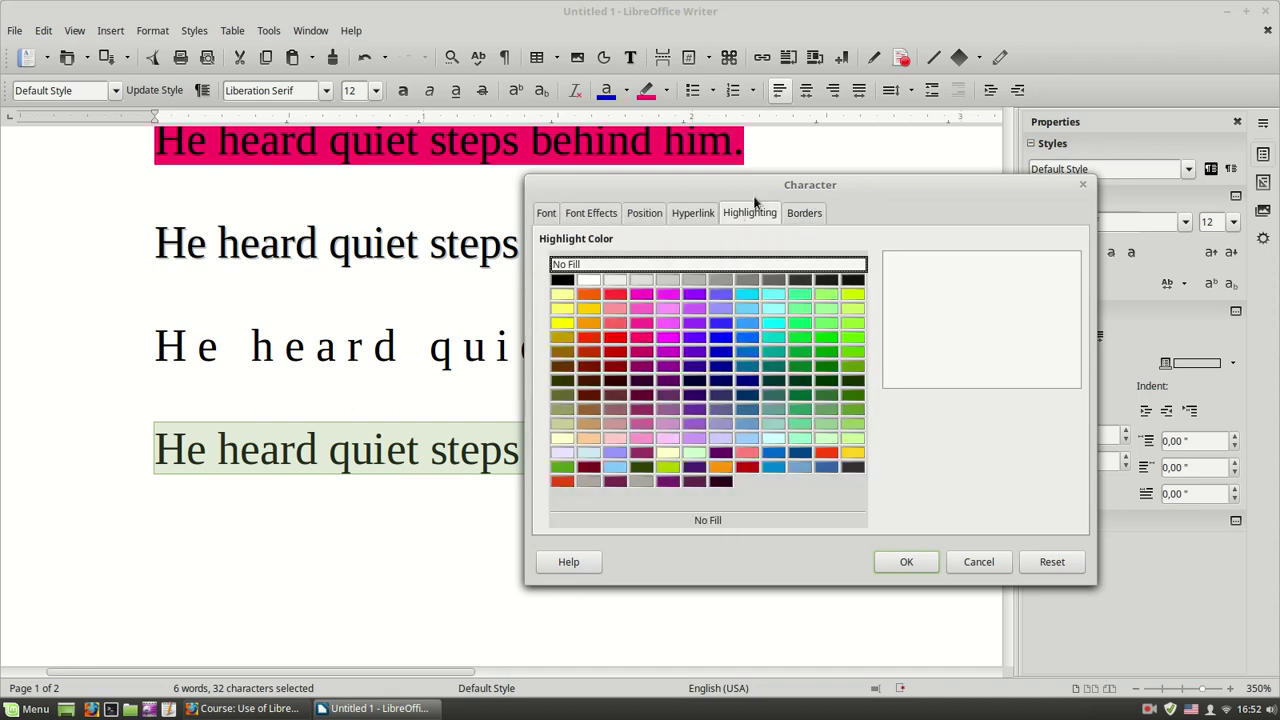
{"action": "left_click", "coordinate": [806, 214]}
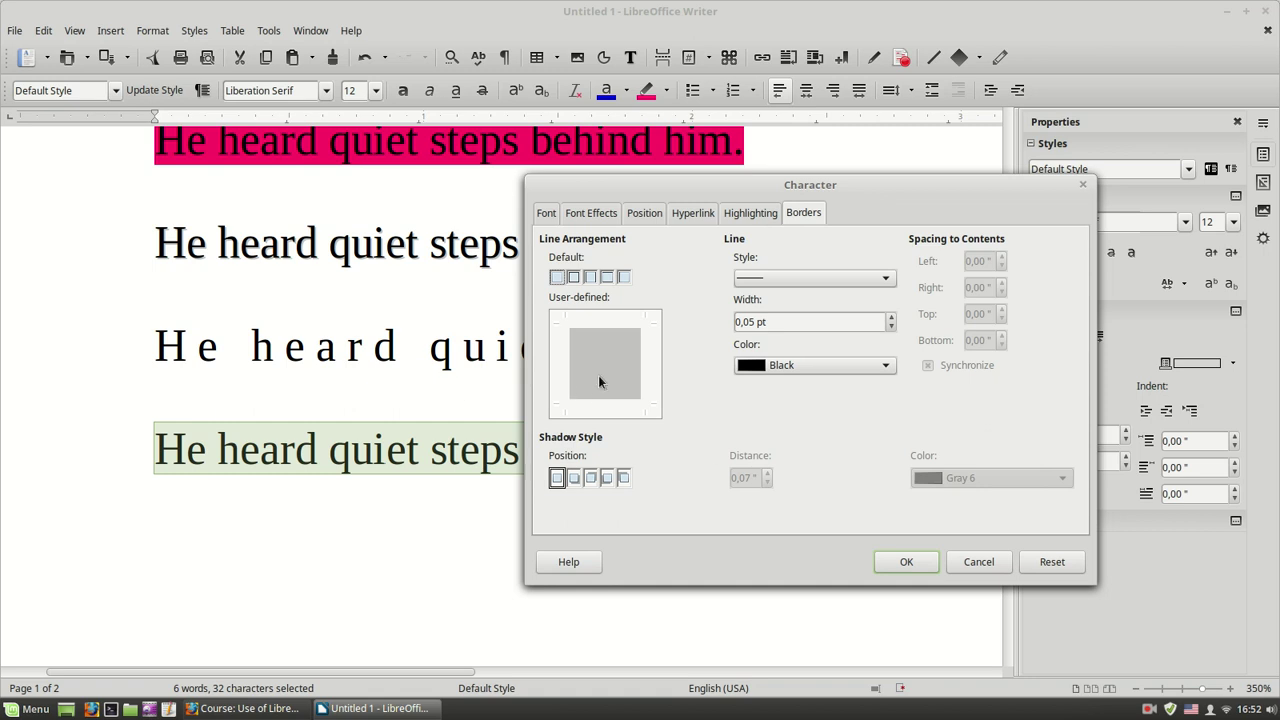
{"action": "left_click", "coordinate": [975, 562]}
{"action": "key", "text": "Right"}
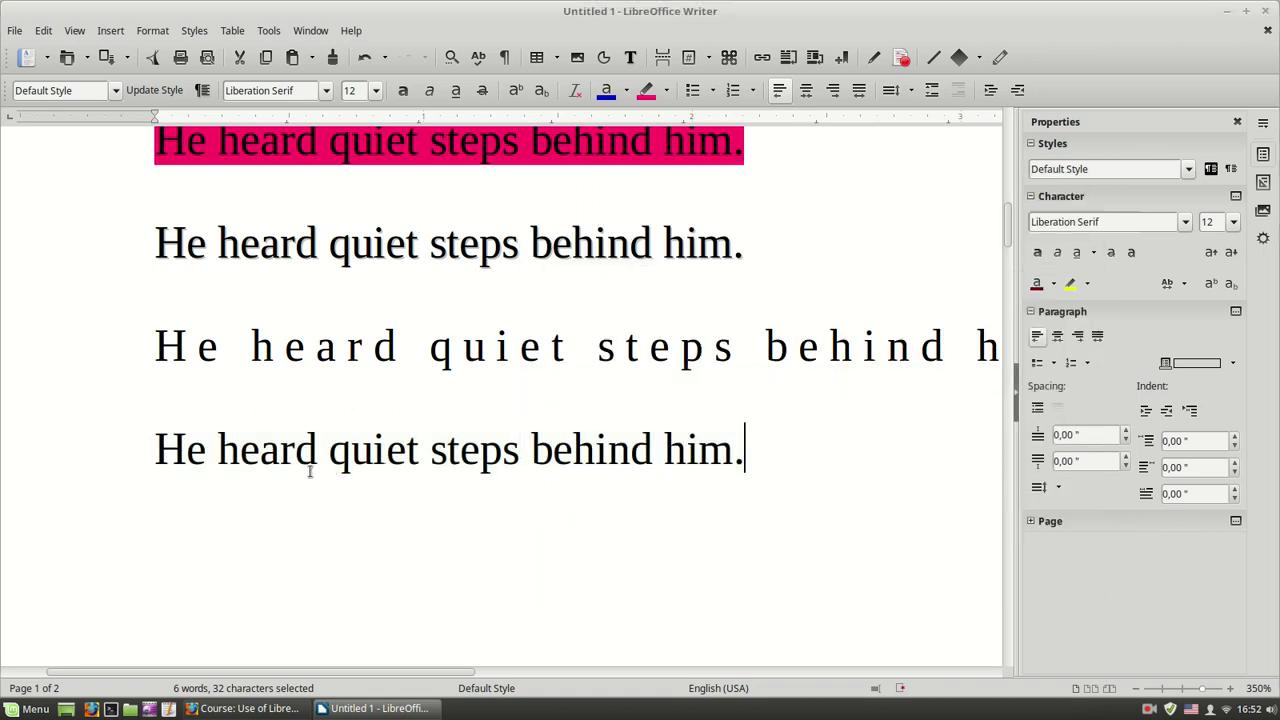
Add 0.25 pt black double-line borders to only the left and right sides of "heard quiet" in the last sentence
{"action": "left_click_drag", "start_coordinate": [226, 455], "coordinate": [412, 452]}
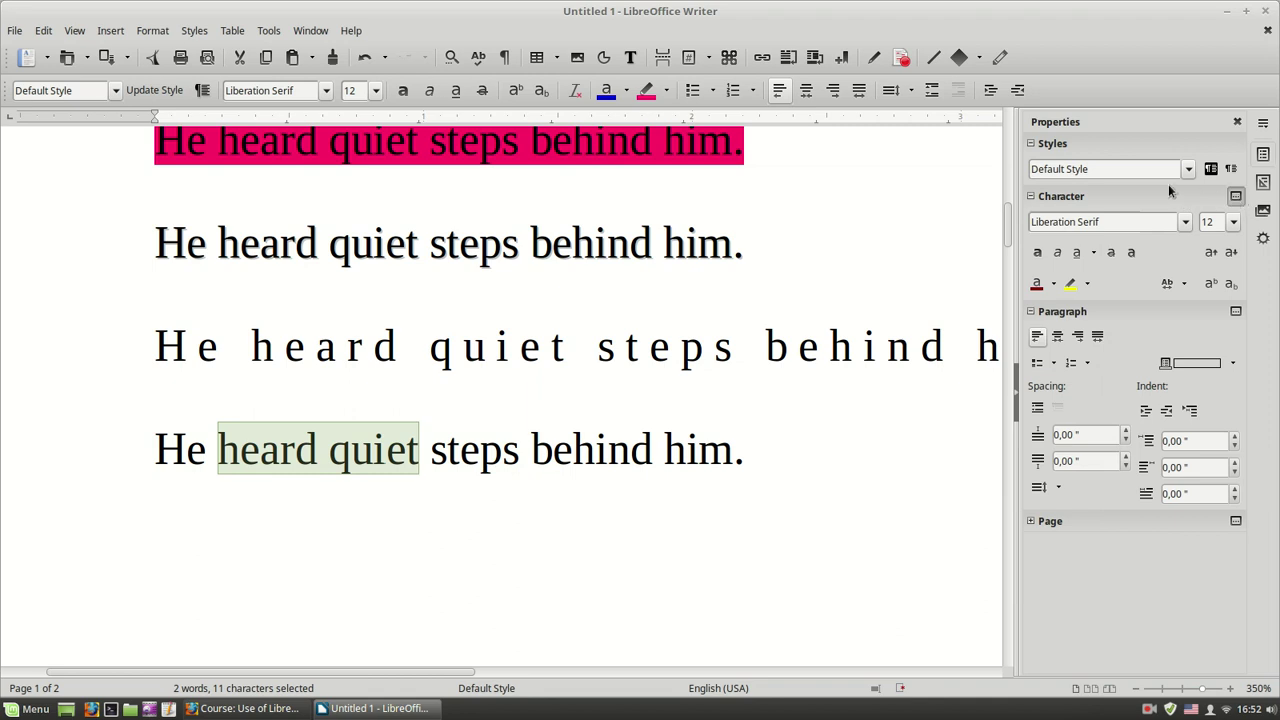
{"action": "left_click", "coordinate": [1236, 196]}
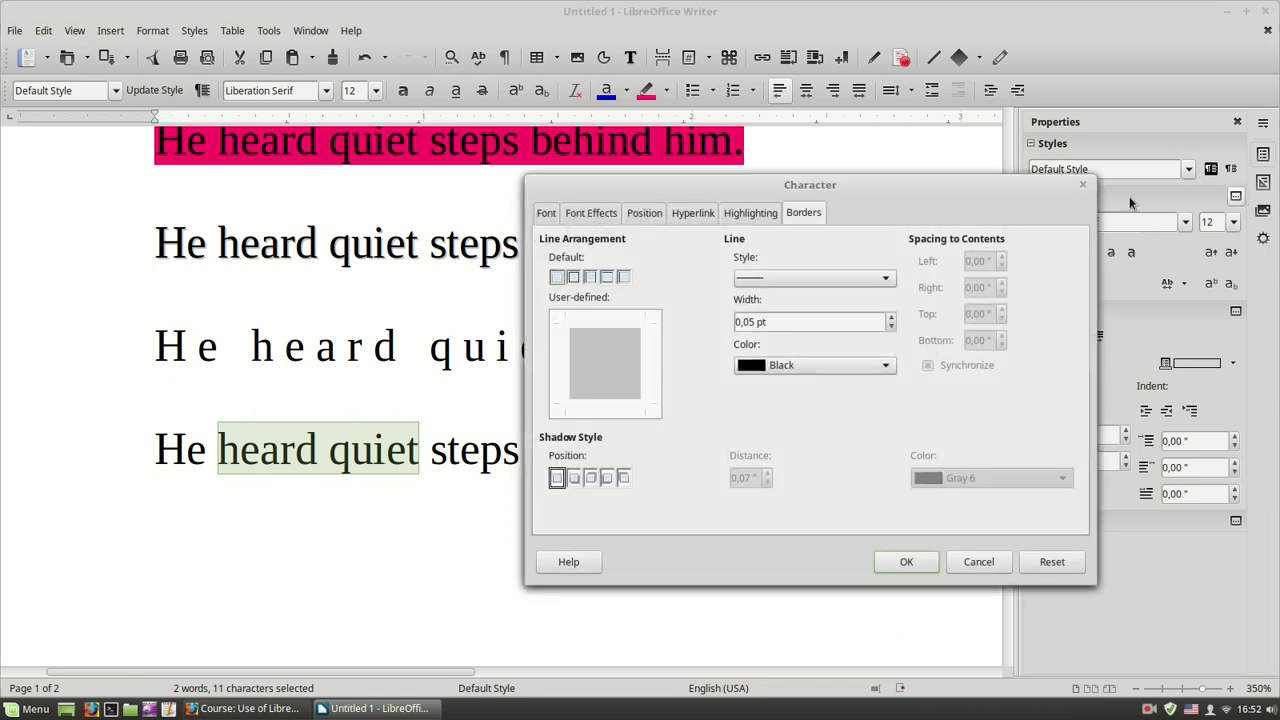
{"action": "left_click", "coordinate": [590, 277]}
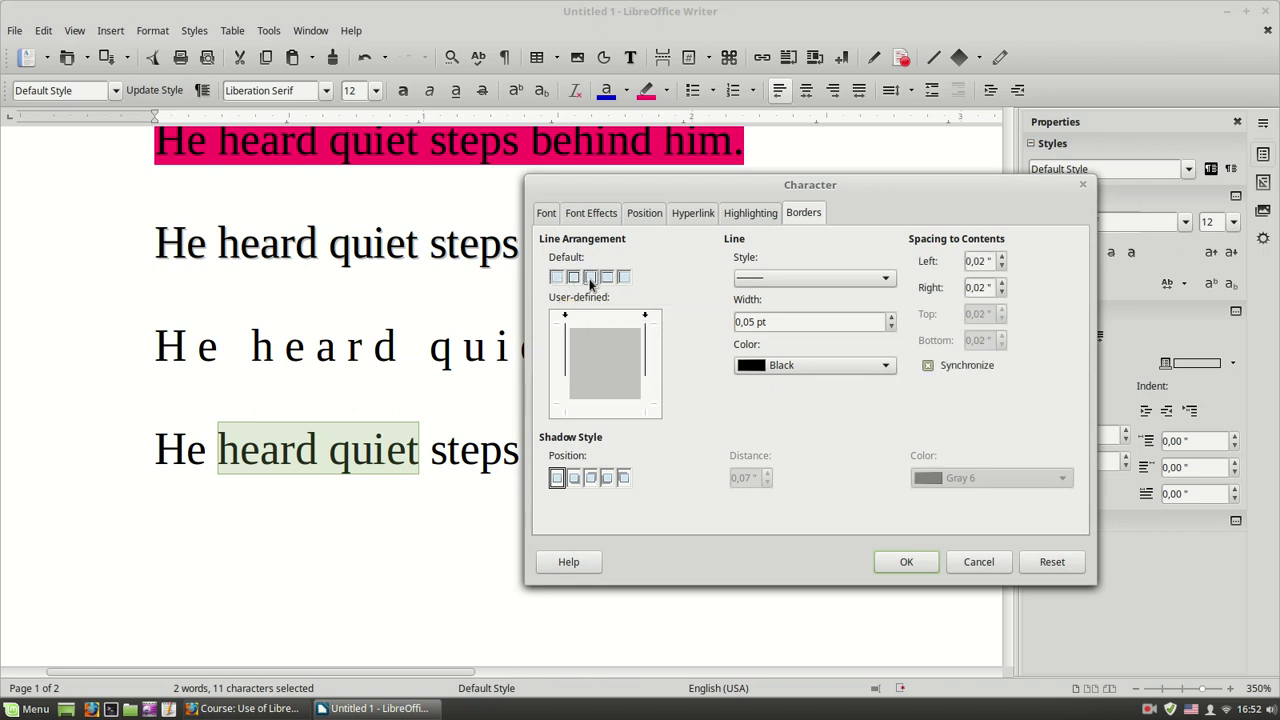
{"action": "left_click", "coordinate": [867, 275]}
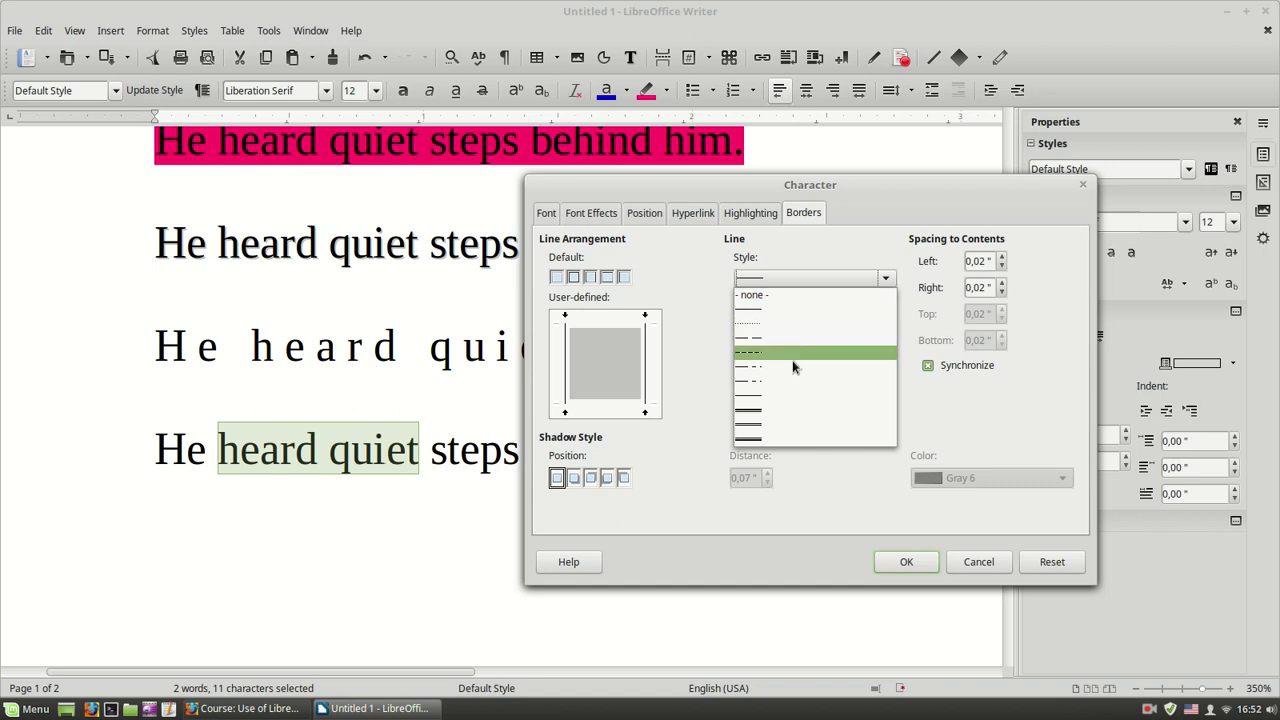
{"action": "left_click", "coordinate": [769, 405]}
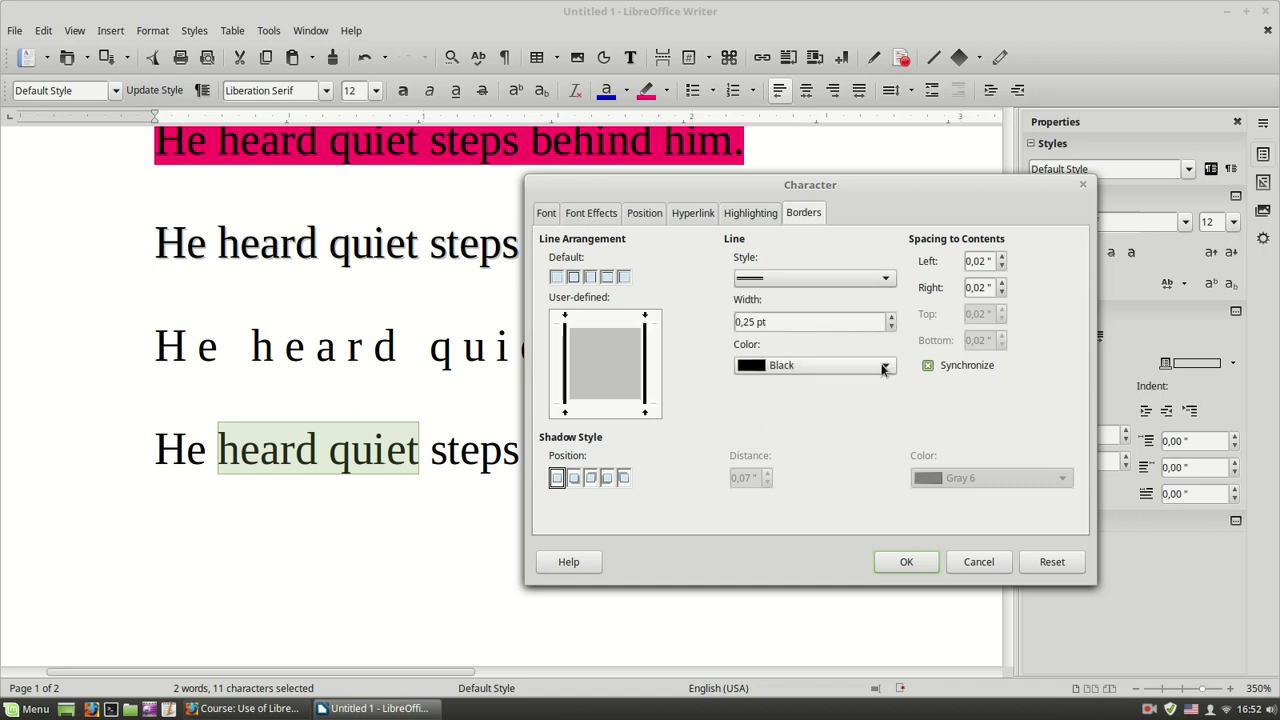
{"action": "left_click", "coordinate": [905, 561]}
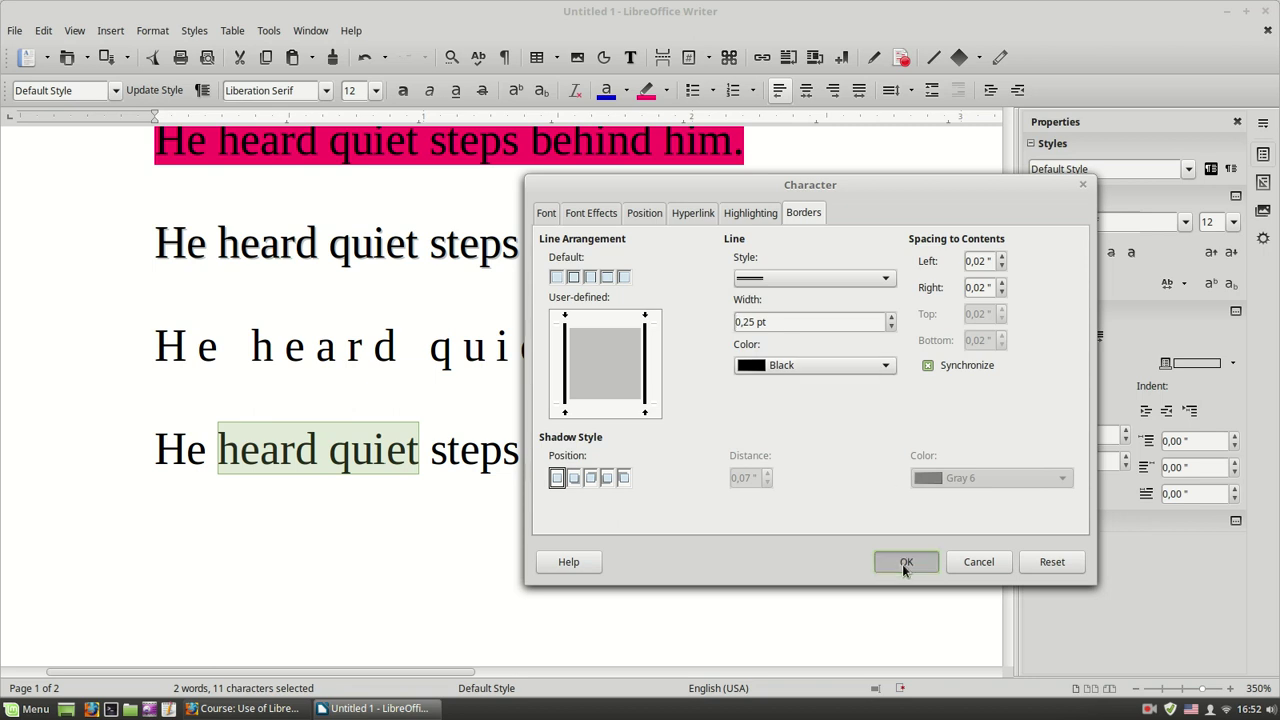
{"action": "key", "text": "End"}
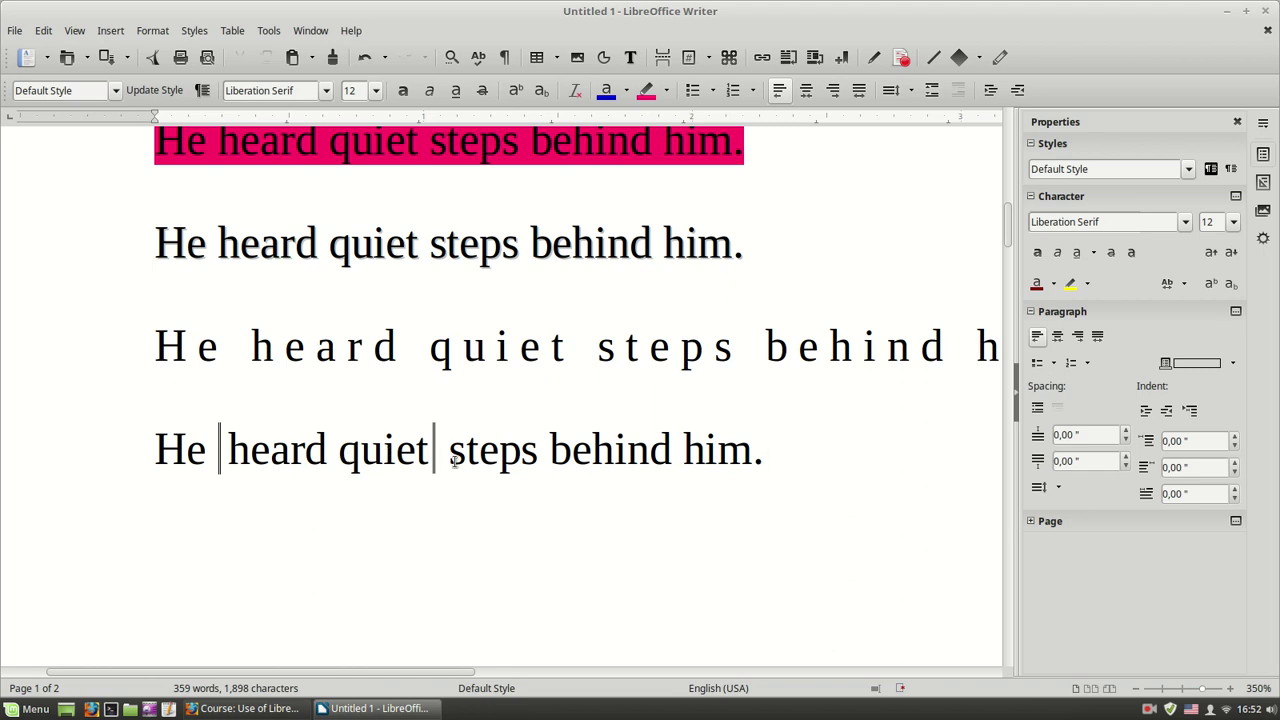
Add a 0.05 pt black box border on all four sides of "steps behind him" in the last sentence
{"action": "left_click_drag", "start_coordinate": [450, 458], "coordinate": [763, 434]}
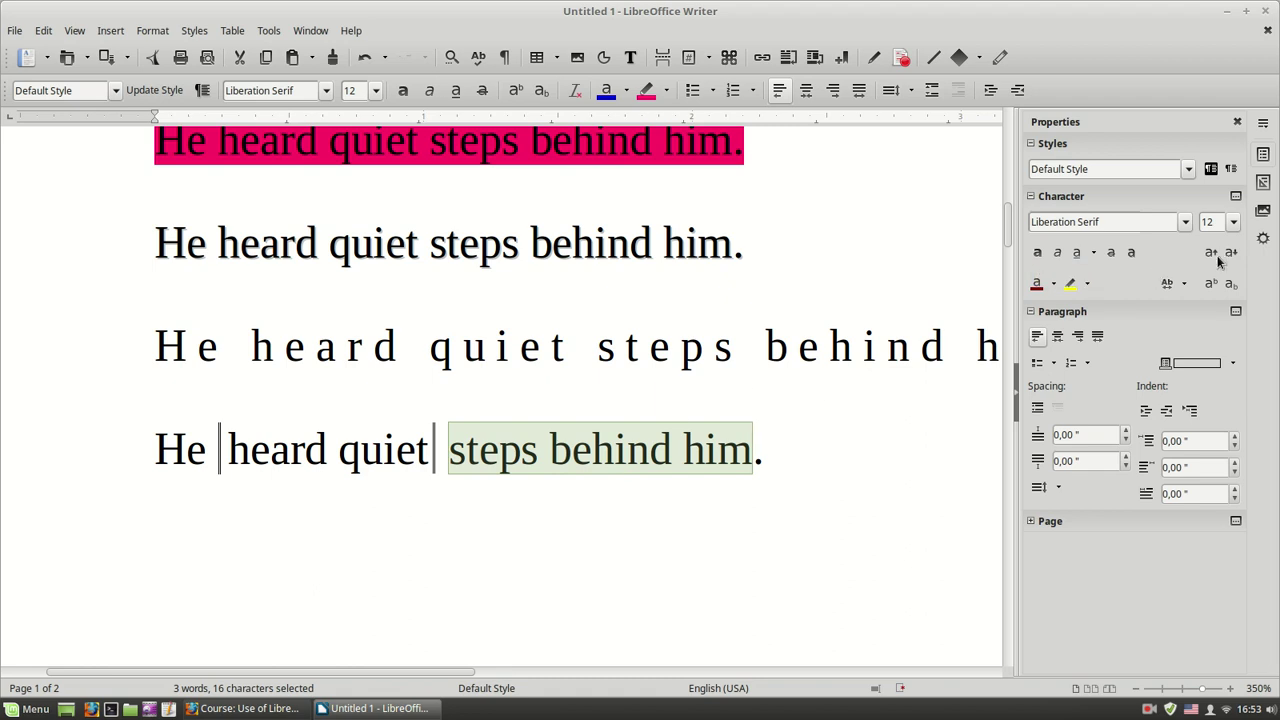
{"action": "right_click", "coordinate": [600, 455]}
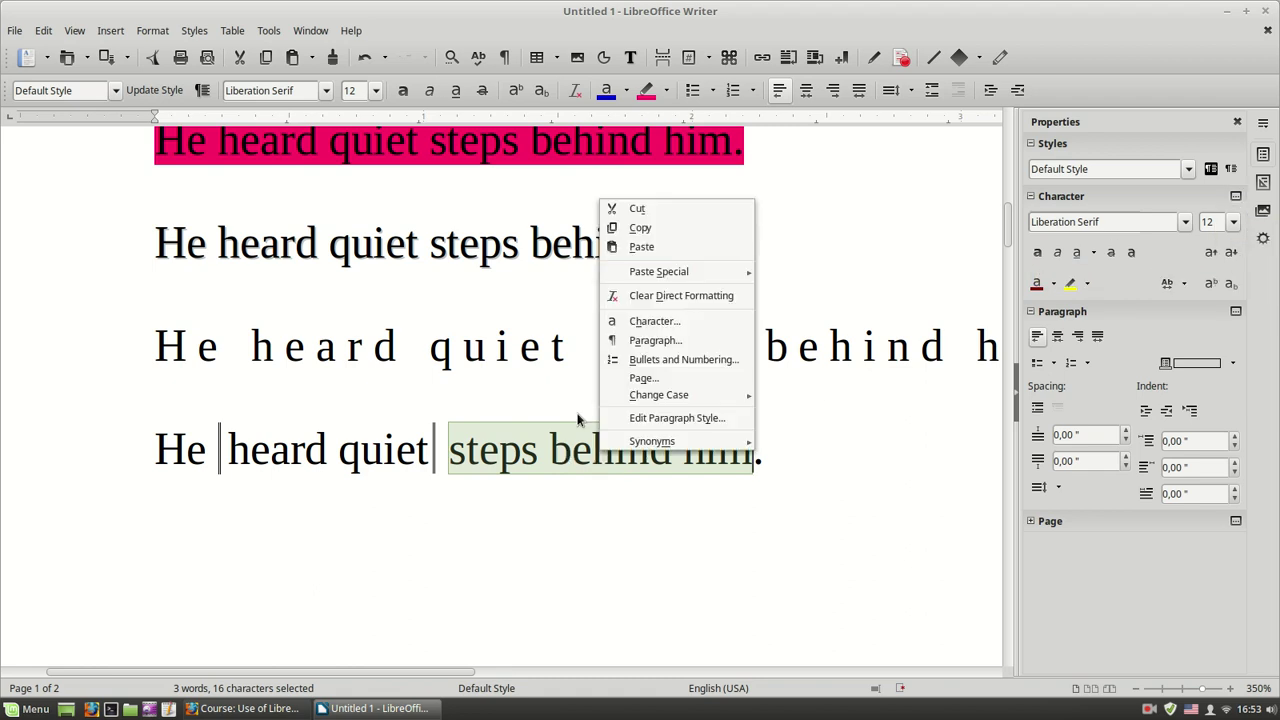
{"action": "left_click", "coordinate": [657, 322]}
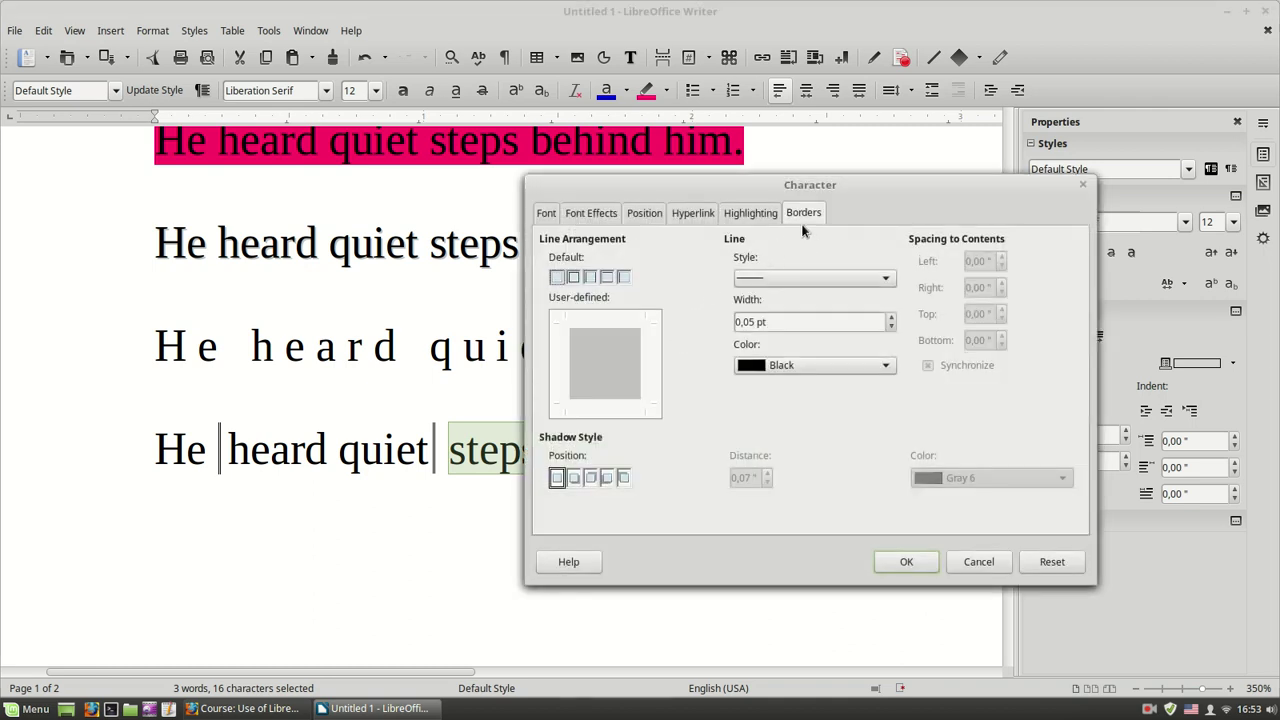
{"action": "left_click", "coordinate": [574, 277]}
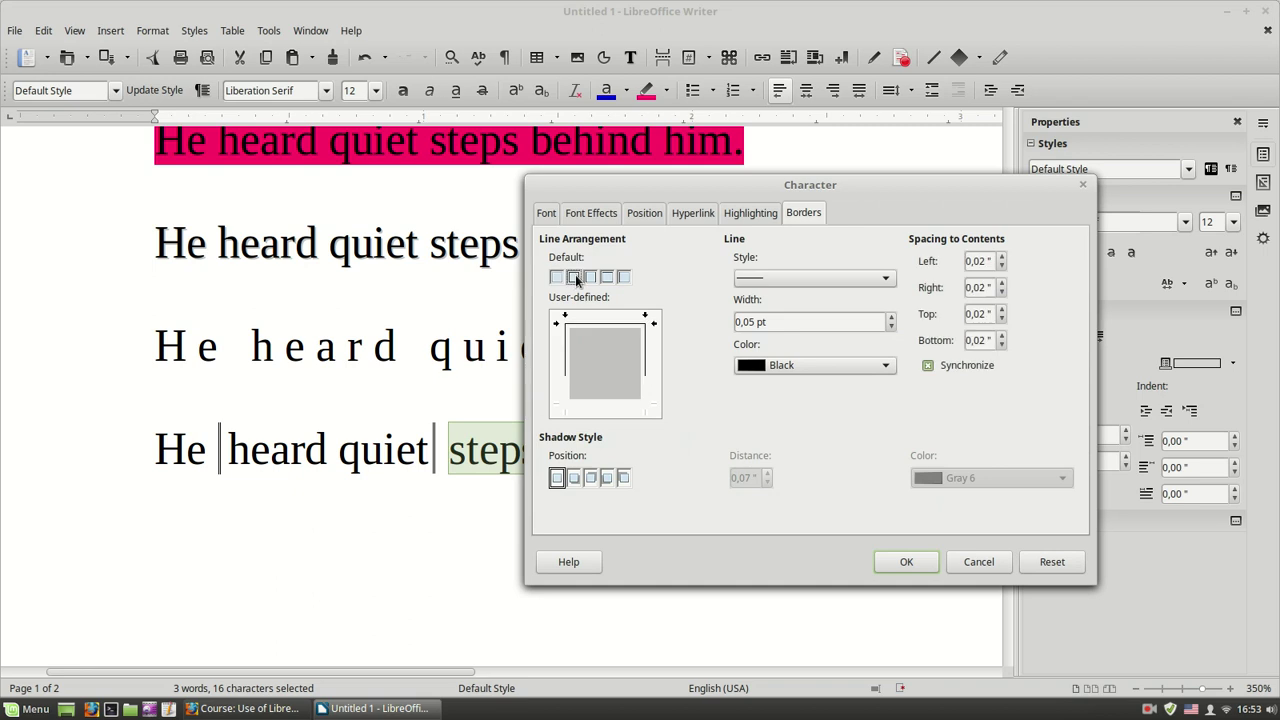
{"action": "left_click", "coordinate": [907, 562]}
{"action": "left_click", "coordinate": [789, 569]}
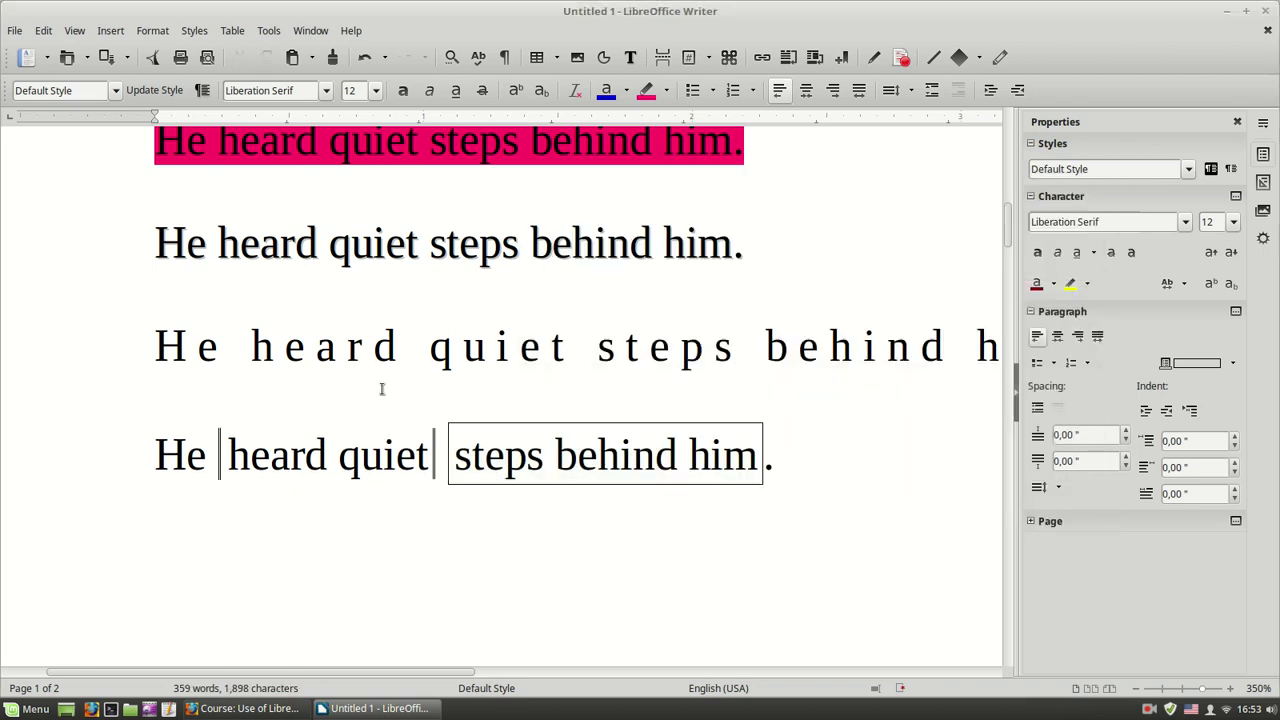
Duplicate the bordered sentence below itself with one empty line between, and clear the copy's direct formatting
{"action": "triple_click", "coordinate": [344, 440]}
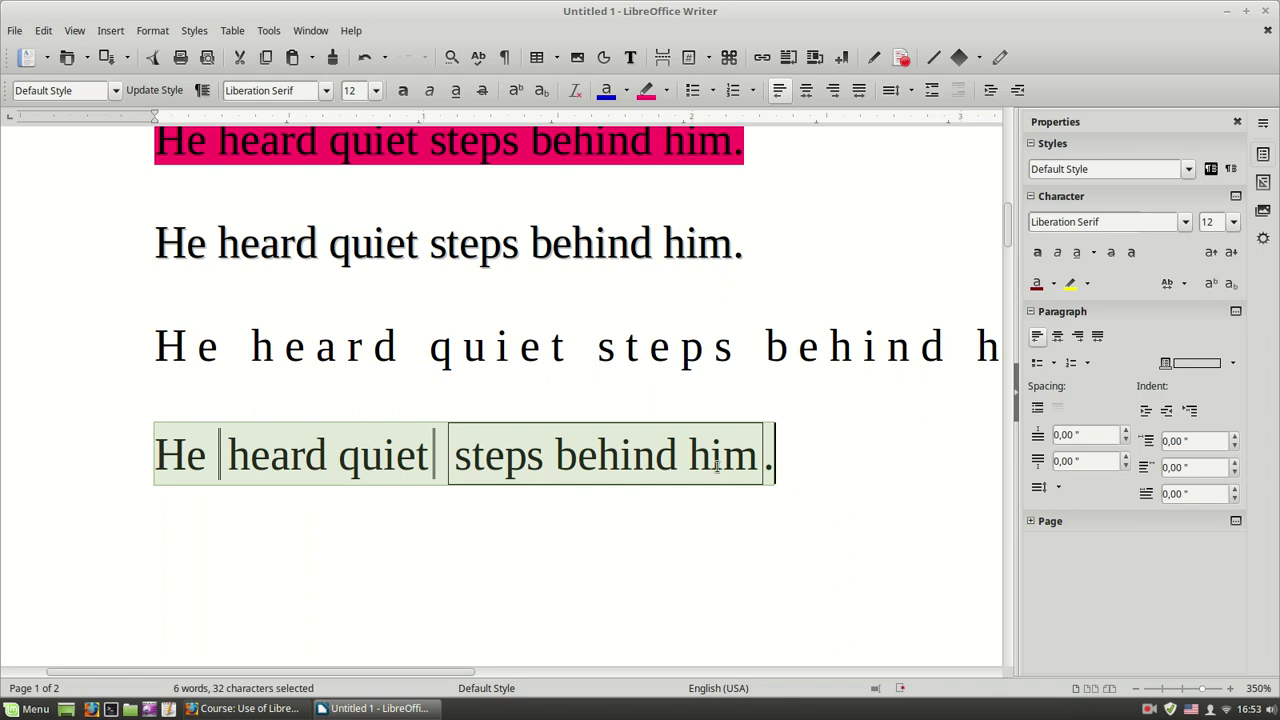
{"action": "left_click", "coordinate": [796, 465]}
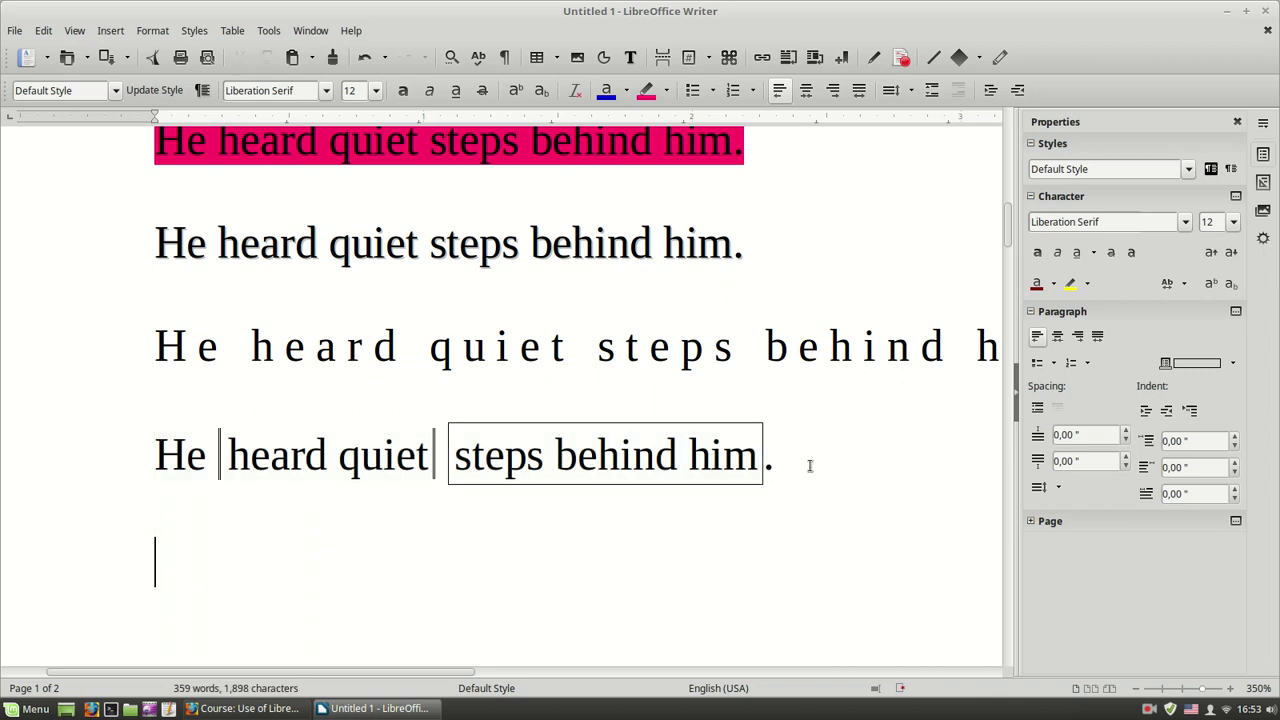
{"action": "key", "text": "ctrl+v"}
{"action": "triple_click", "coordinate": [404, 556]}
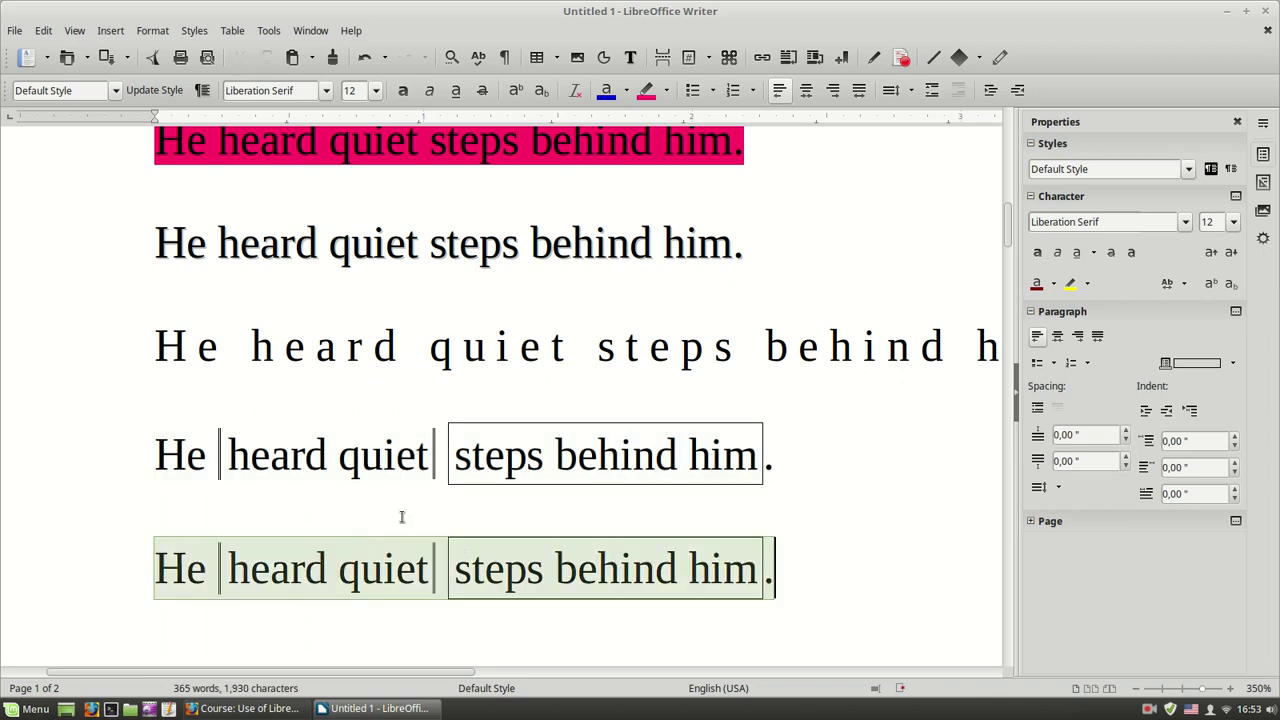
{"action": "left_click", "coordinate": [575, 90]}
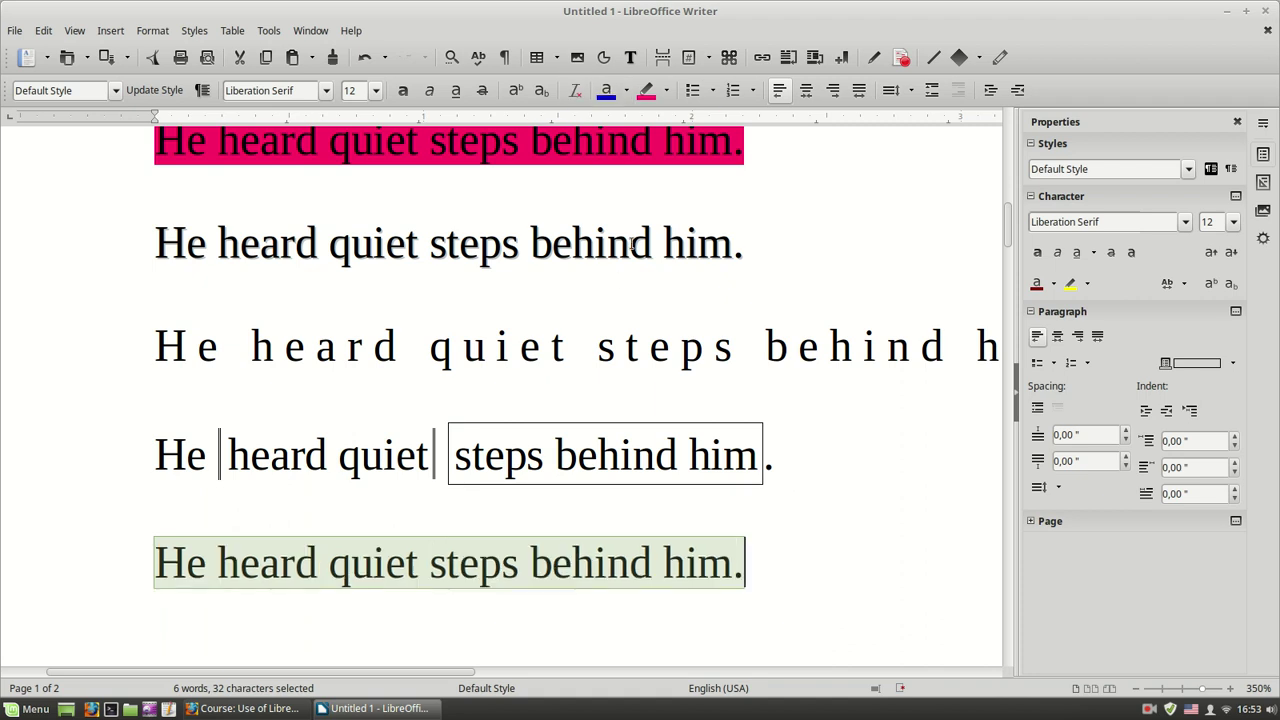
Apply the Outline font effect to the selected last sentence through its Character settings
{"action": "left_click", "coordinate": [1235, 197]}
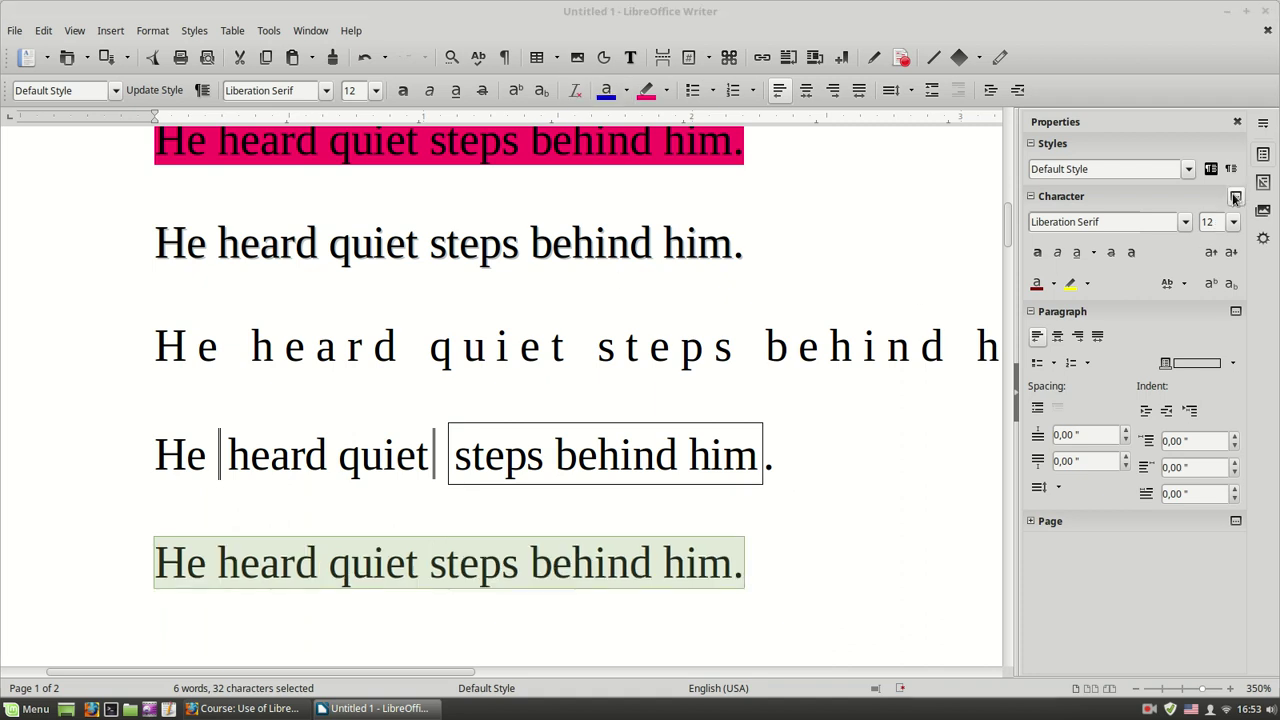
{"action": "left_click", "coordinate": [585, 213]}
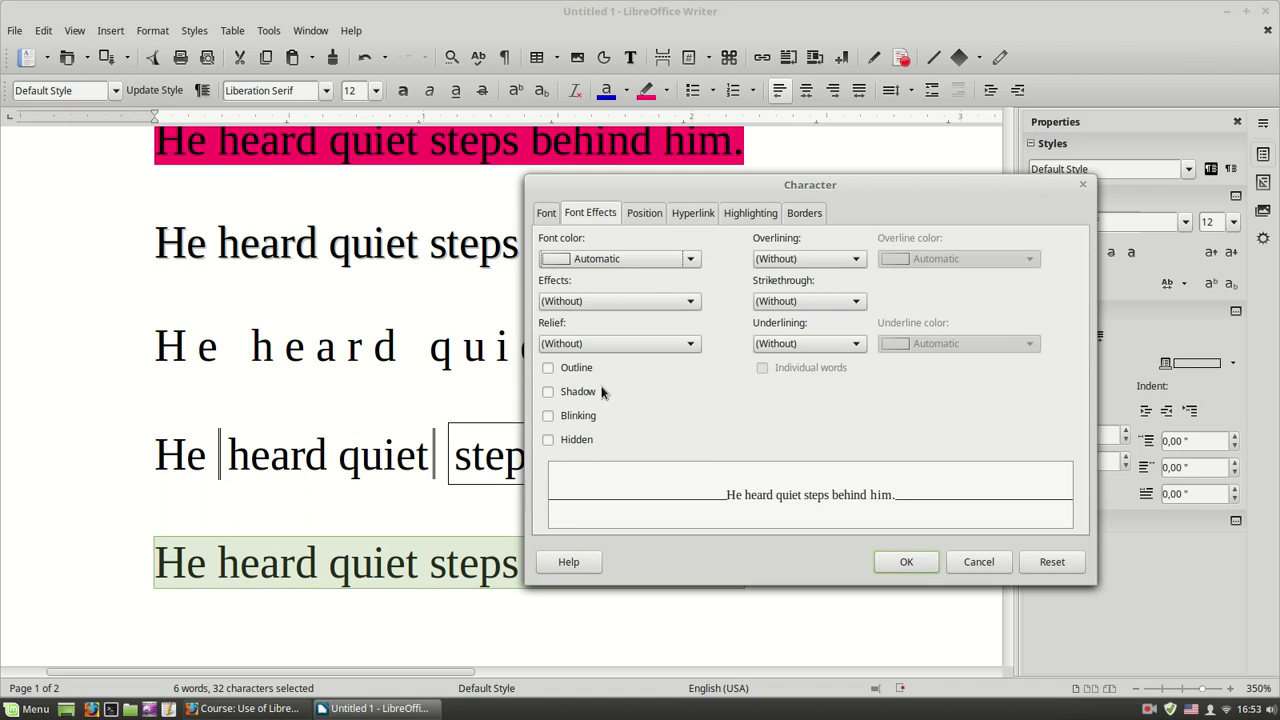
{"action": "left_click", "coordinate": [549, 369]}
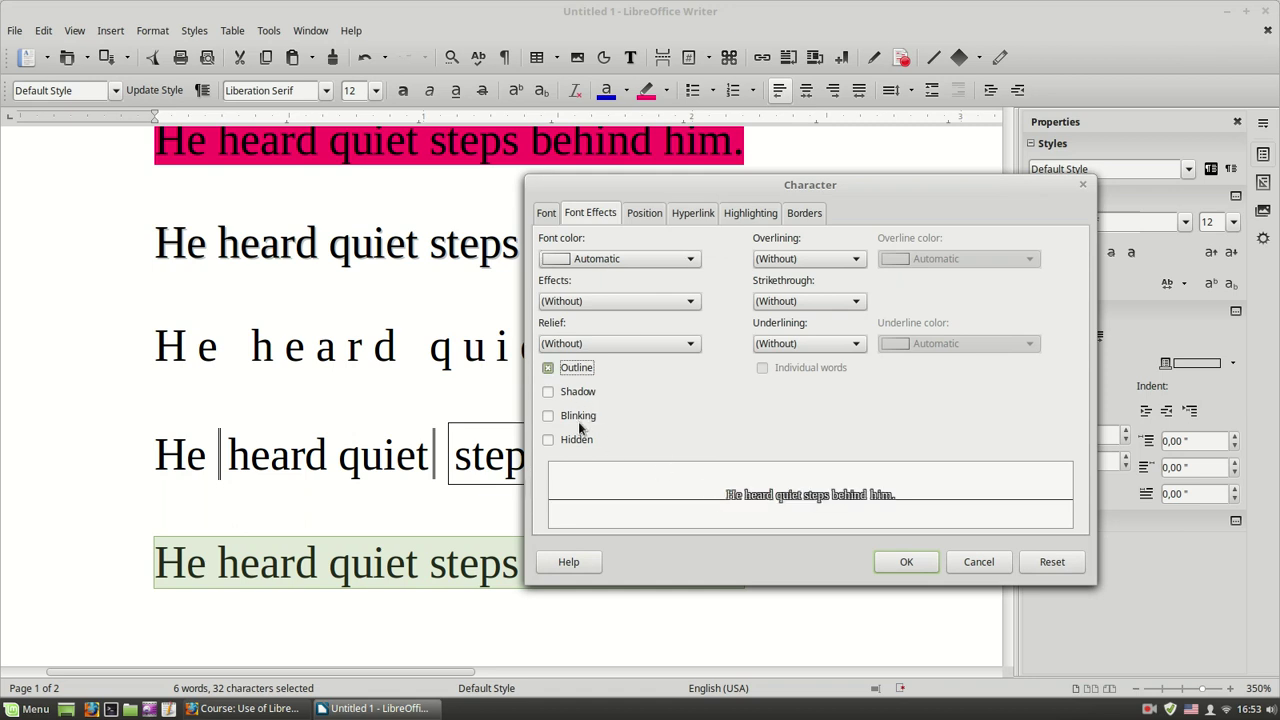
{"action": "left_click", "coordinate": [905, 562]}
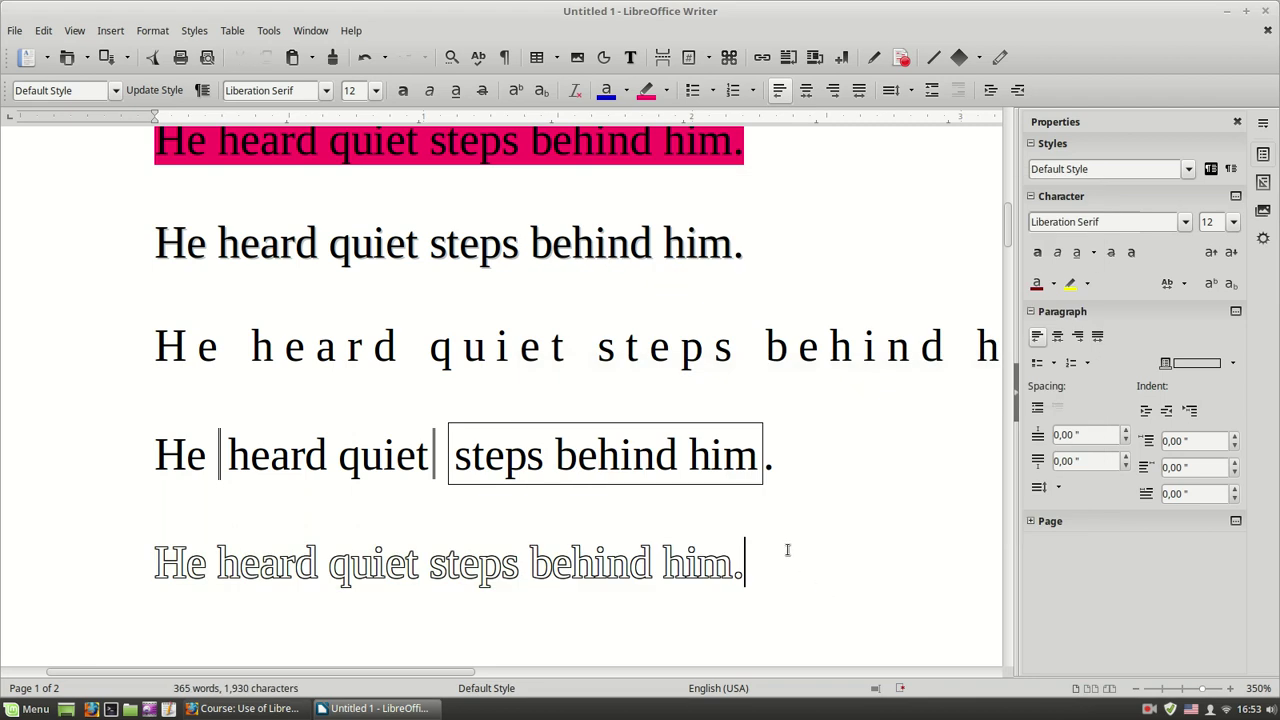
Review the formatted sentences back to the document's start, view the italic sentence's font effect options in its Character settings, and close them without changes
{"action": "scroll", "coordinate": [580, 331], "scroll_direction": "down", "scroll_amount": 2}
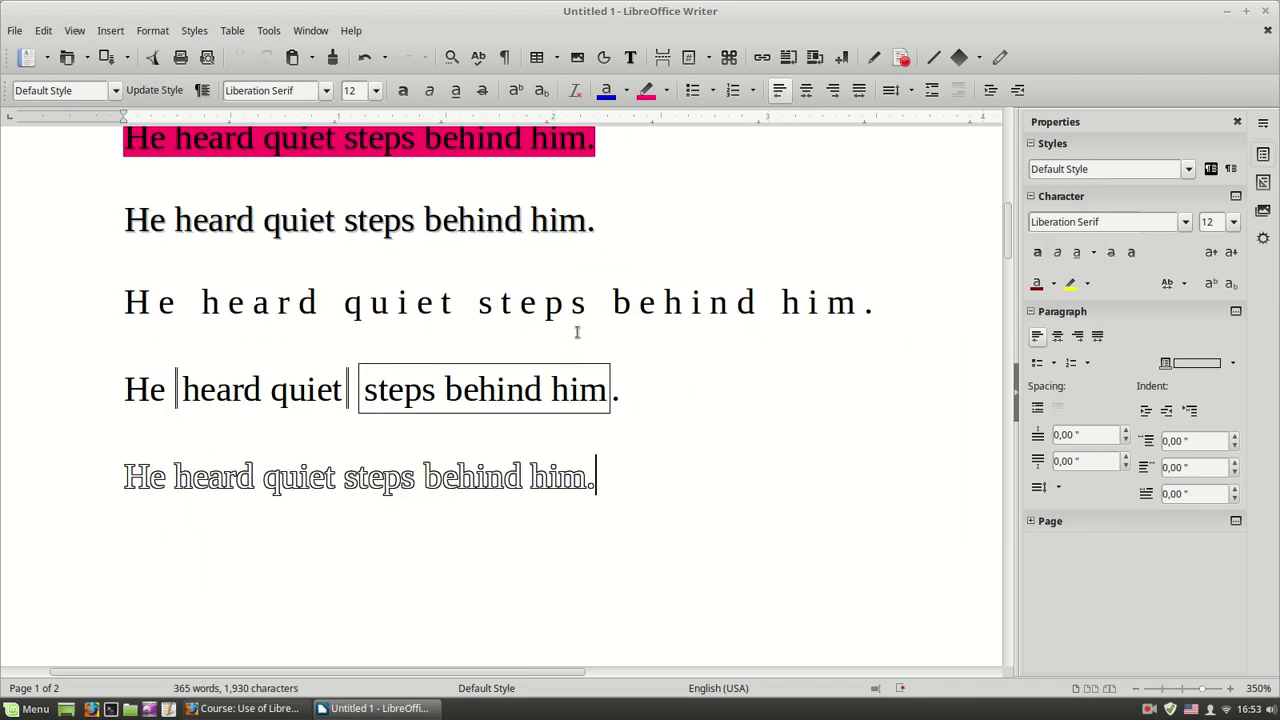
{"action": "scroll", "coordinate": [551, 277], "scroll_direction": "down", "scroll_amount": 1}
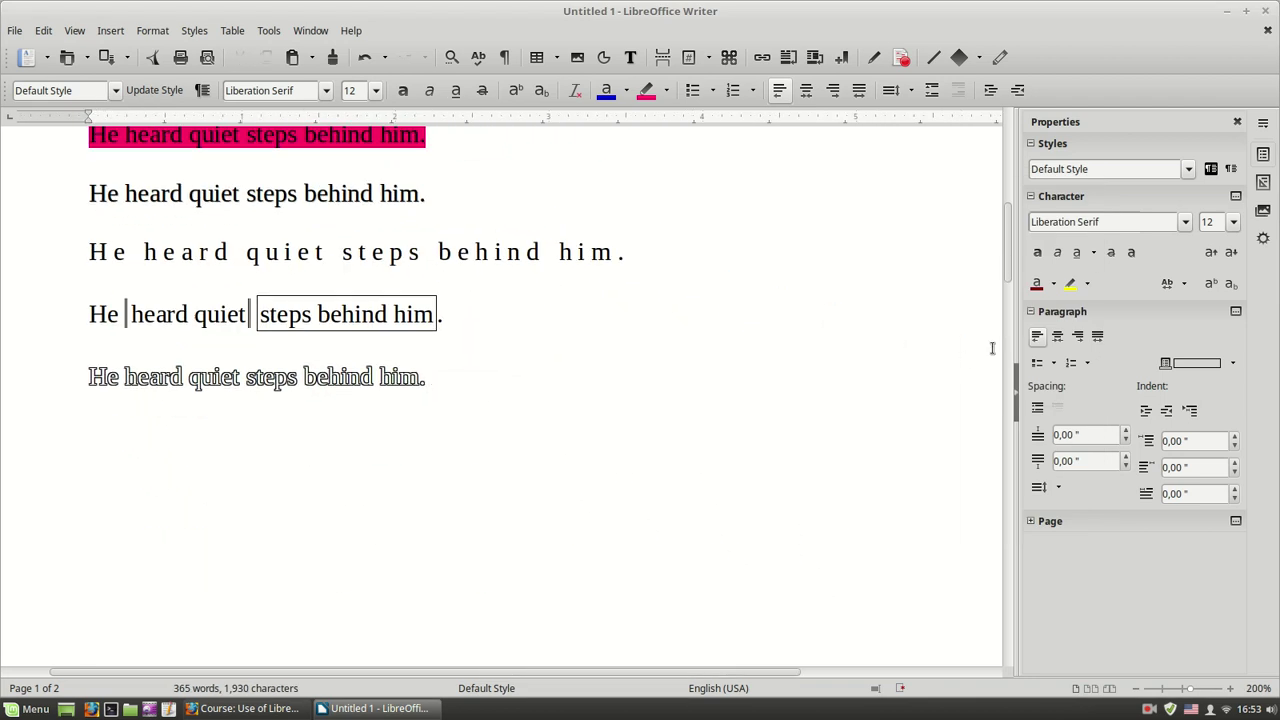
{"action": "left_click_drag", "start_coordinate": [1011, 245], "coordinate": [1010, 180]}
{"action": "scroll", "coordinate": [520, 263], "scroll_direction": "down", "scroll_amount": 1}
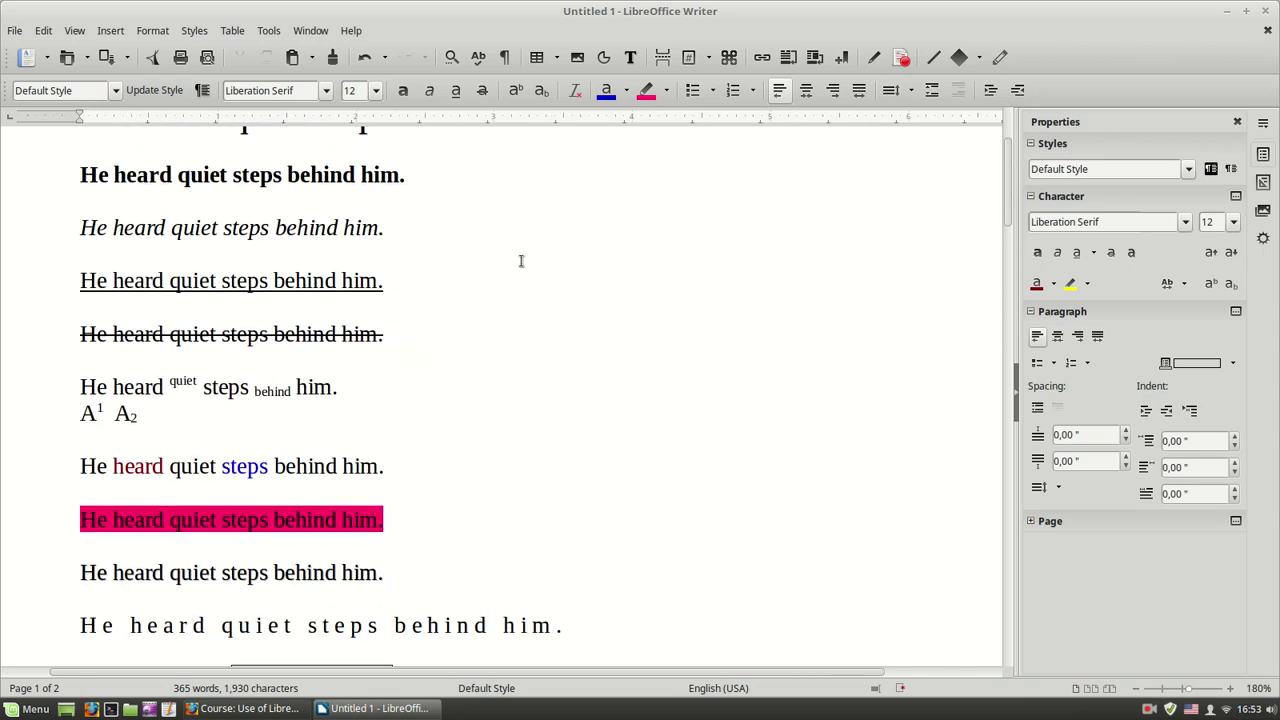
{"action": "scroll", "coordinate": [503, 263], "scroll_direction": "up", "scroll_amount": 3}
{"action": "scroll", "coordinate": [500, 351], "scroll_direction": "down", "scroll_amount": 1}
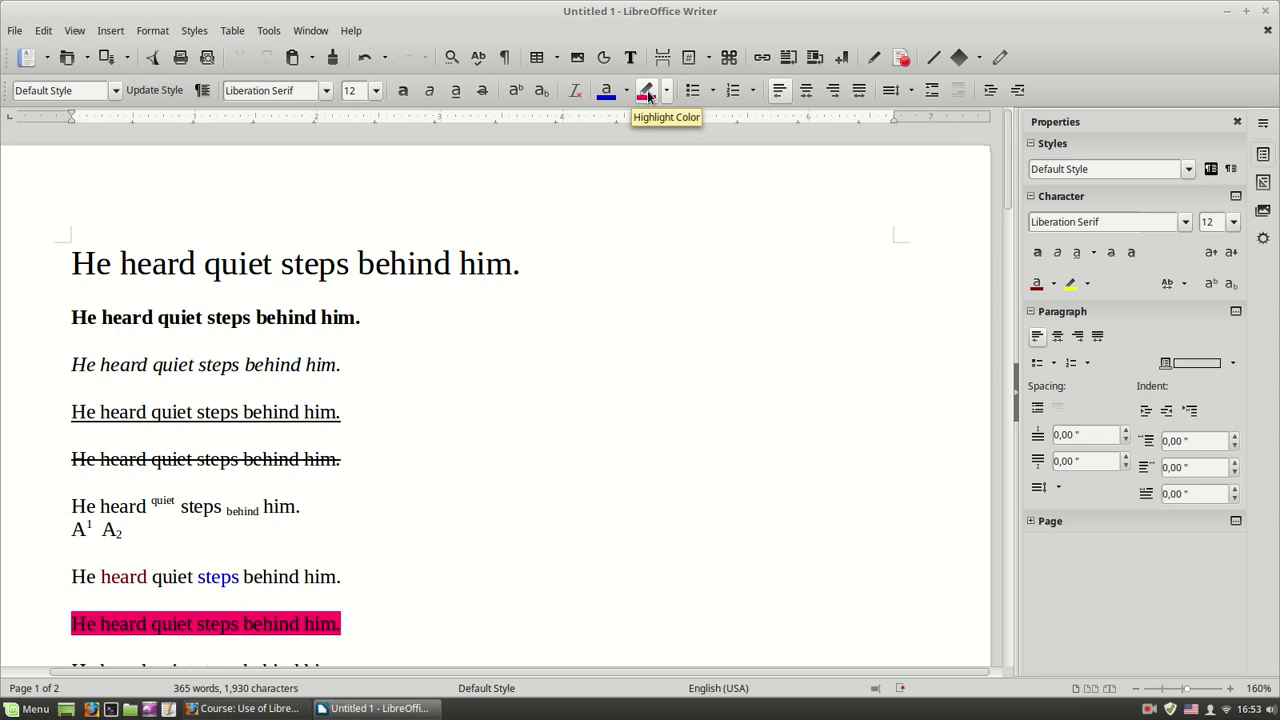
{"action": "double_click", "coordinate": [286, 321]}
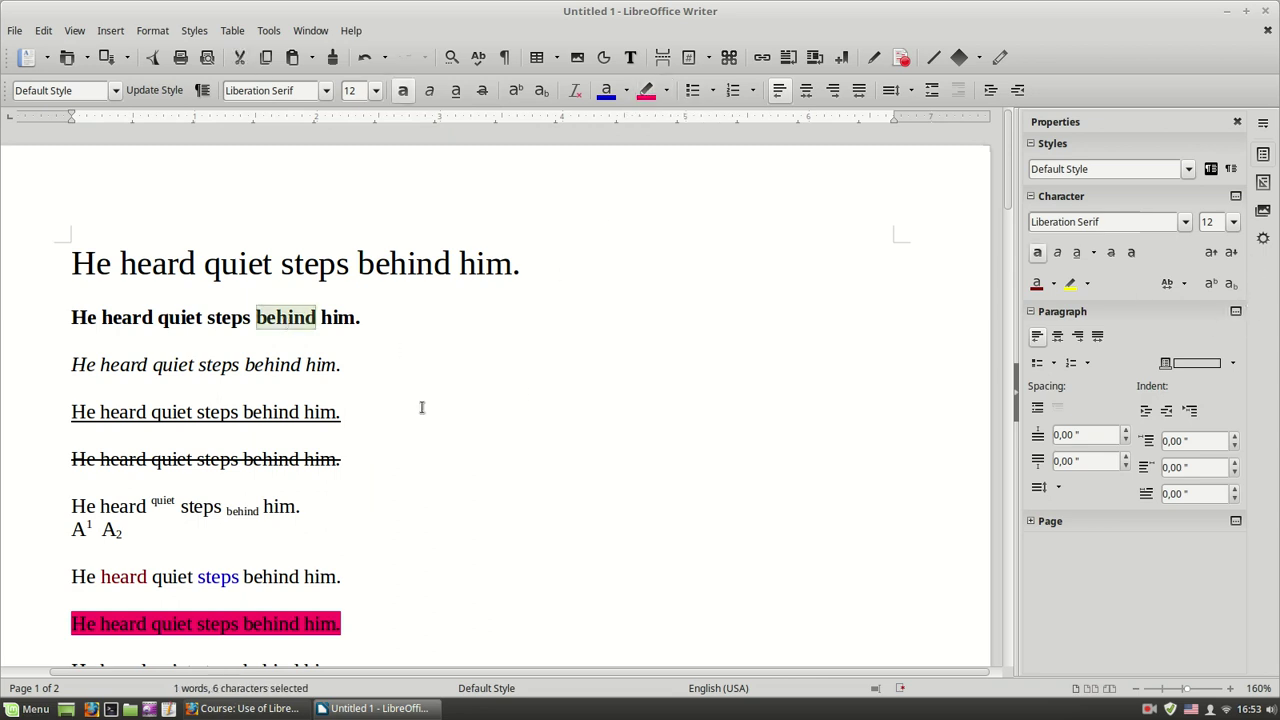
{"action": "triple_click", "coordinate": [248, 364]}
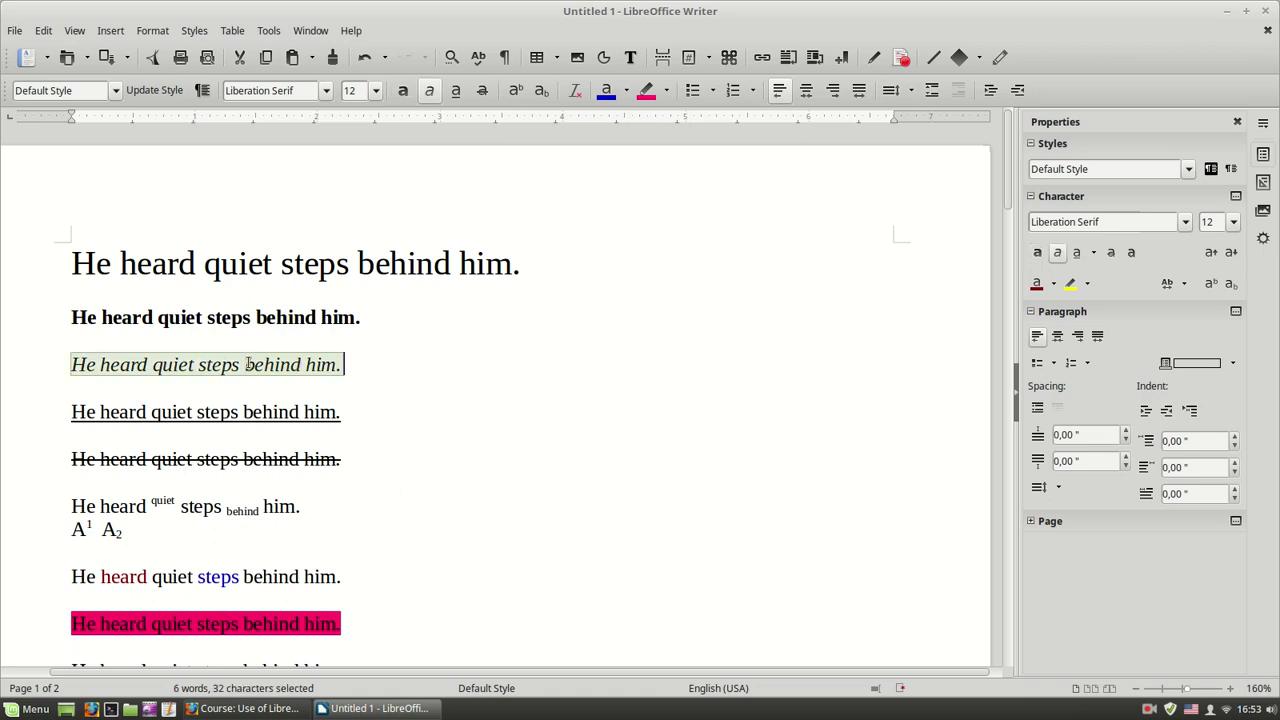
{"action": "right_click", "coordinate": [248, 364]}
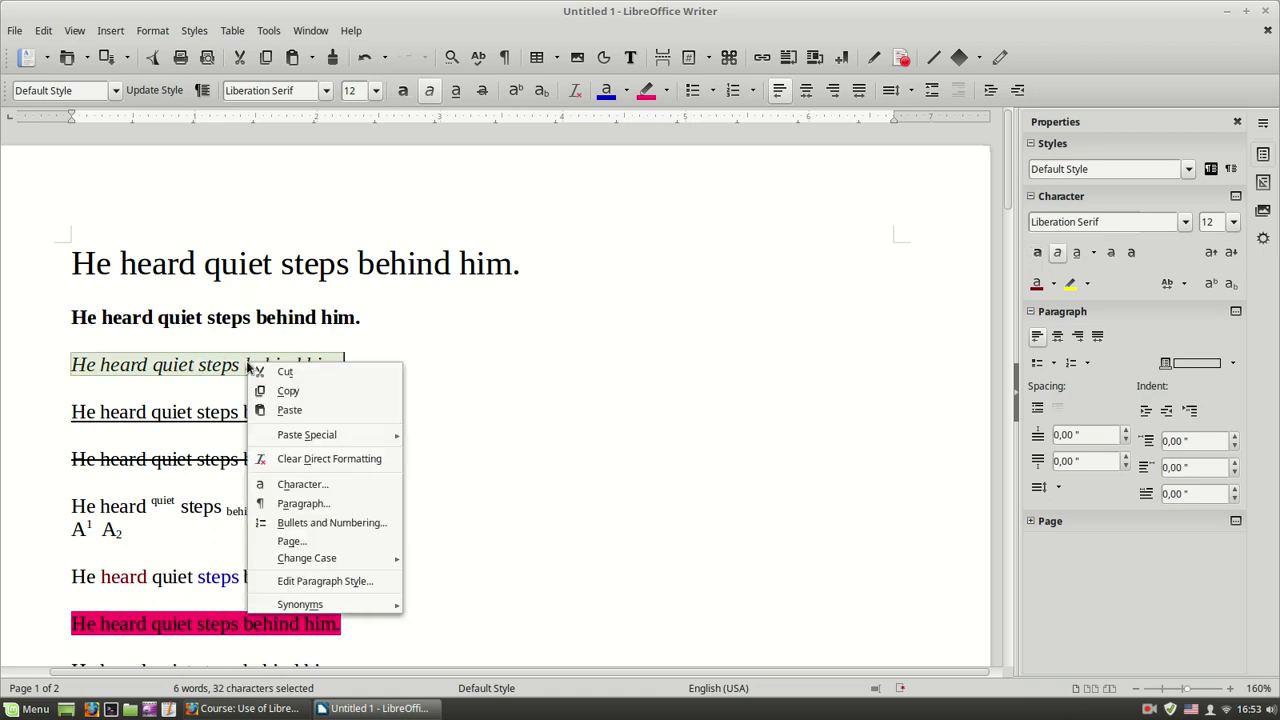
{"action": "left_click", "coordinate": [312, 486]}
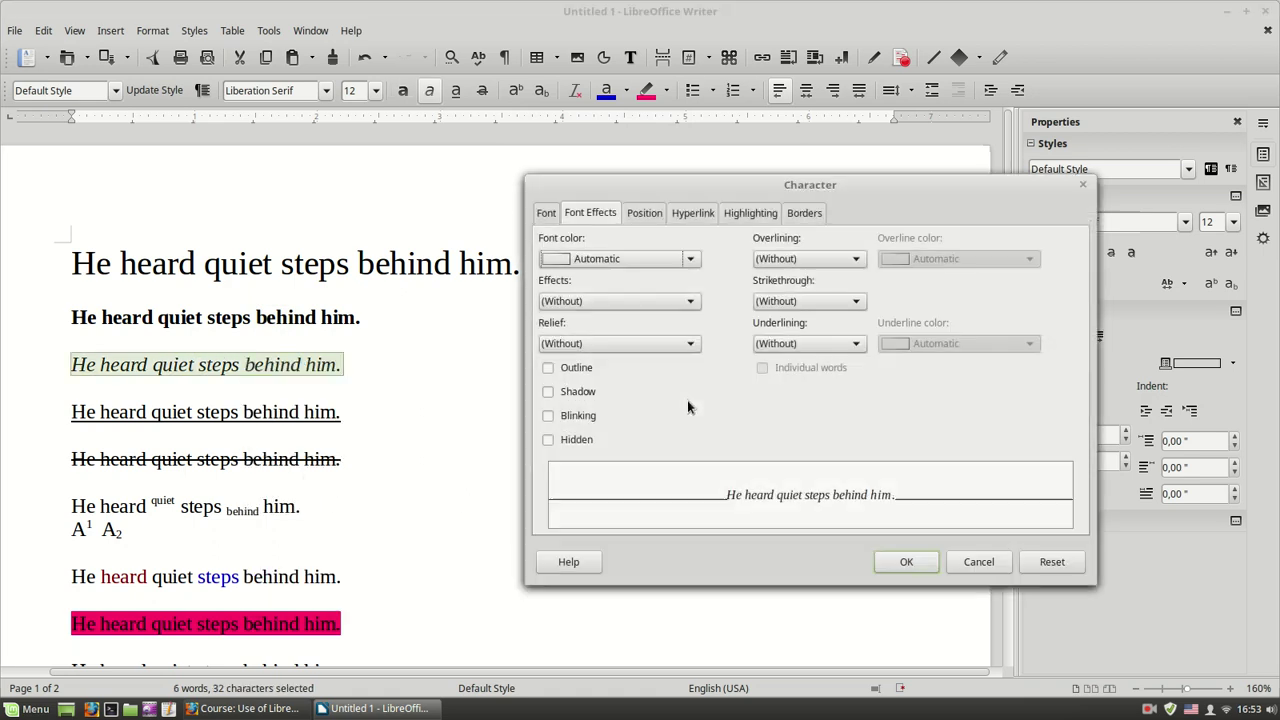
{"action": "left_click", "coordinate": [1083, 185]}
{"action": "left_click", "coordinate": [746, 334]}
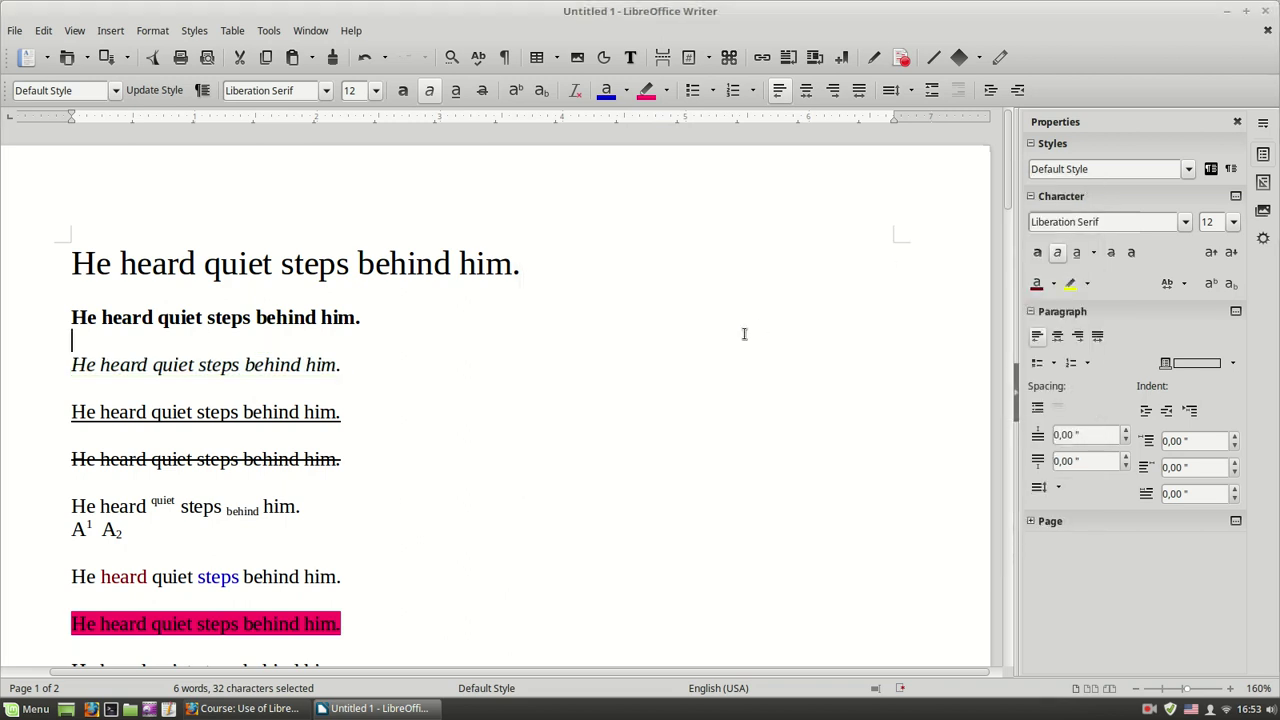